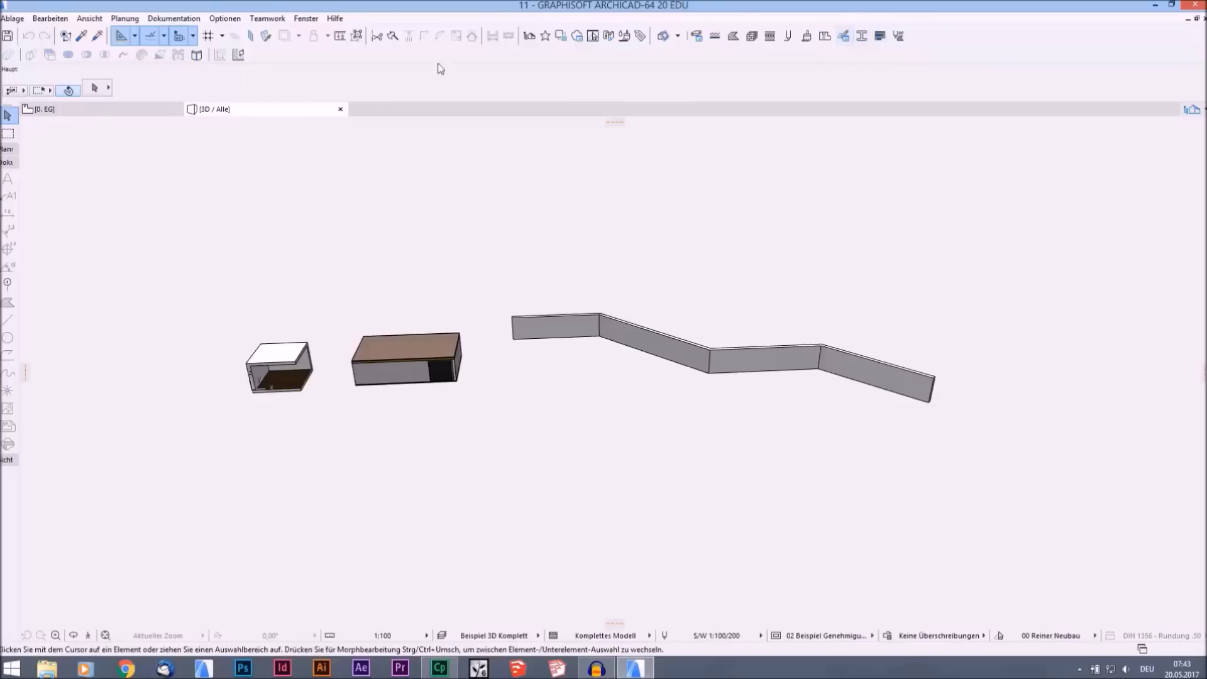
- Open the Profil-Manager palette from the toolbar and move it to the centre of the 3D view
left_click(307, 20)
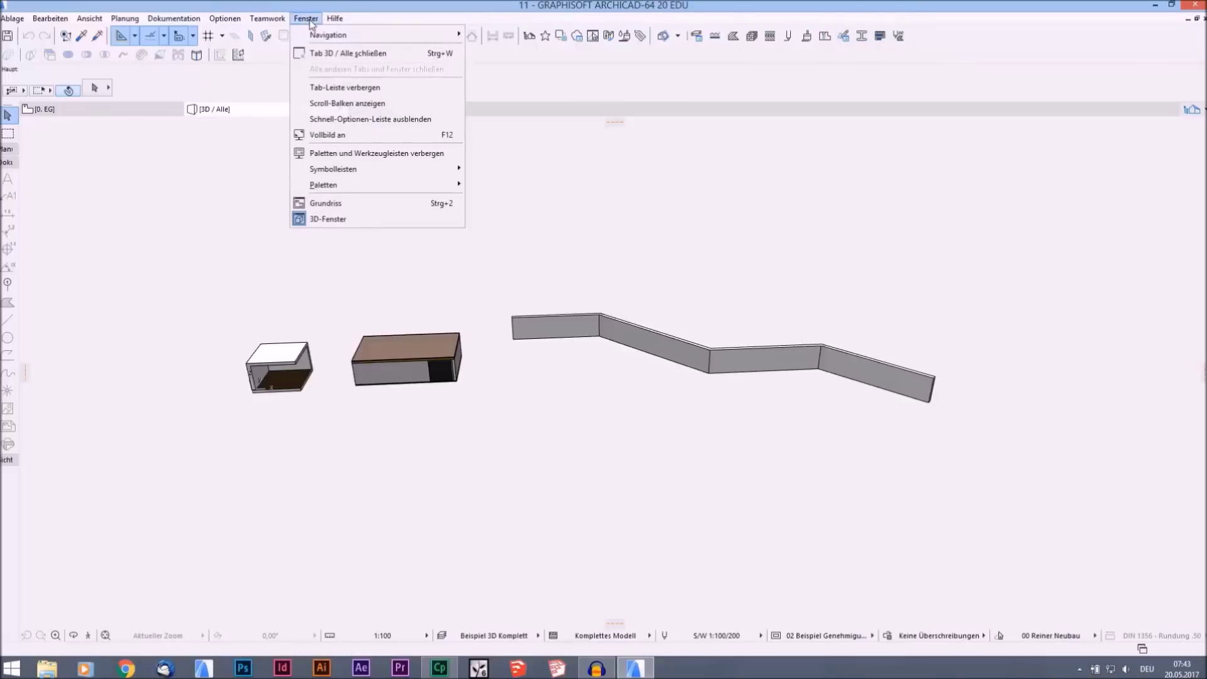
mouse_move(377, 185)
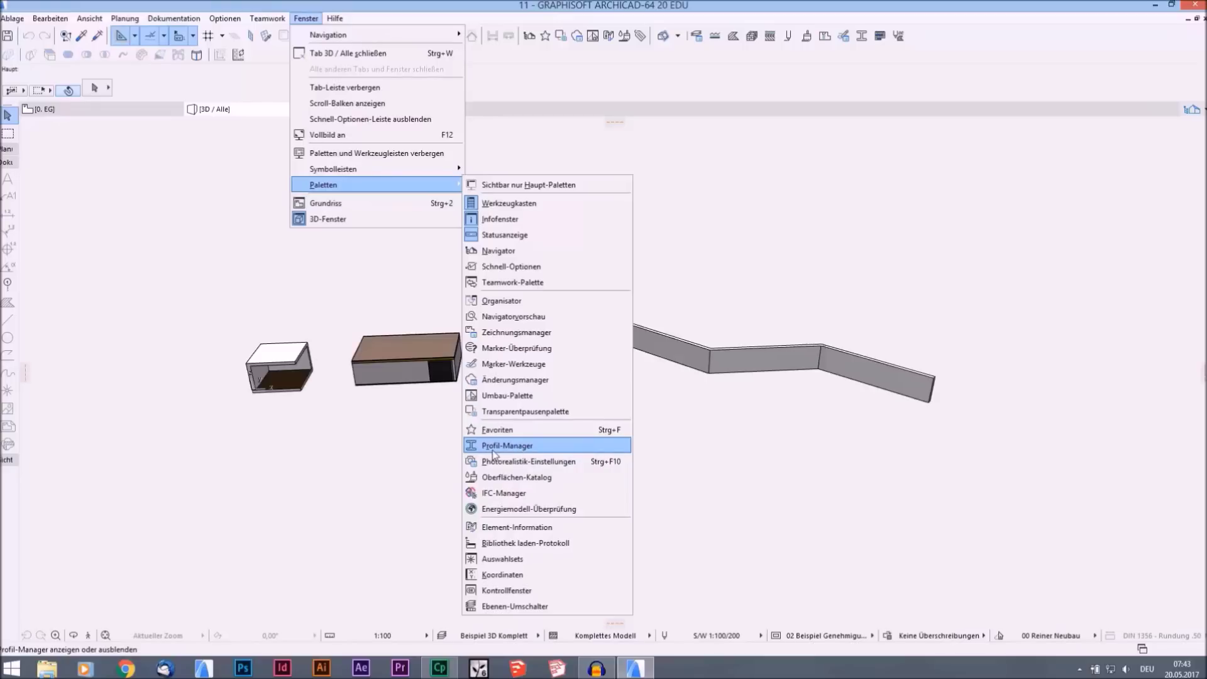
left_click(353, 468)
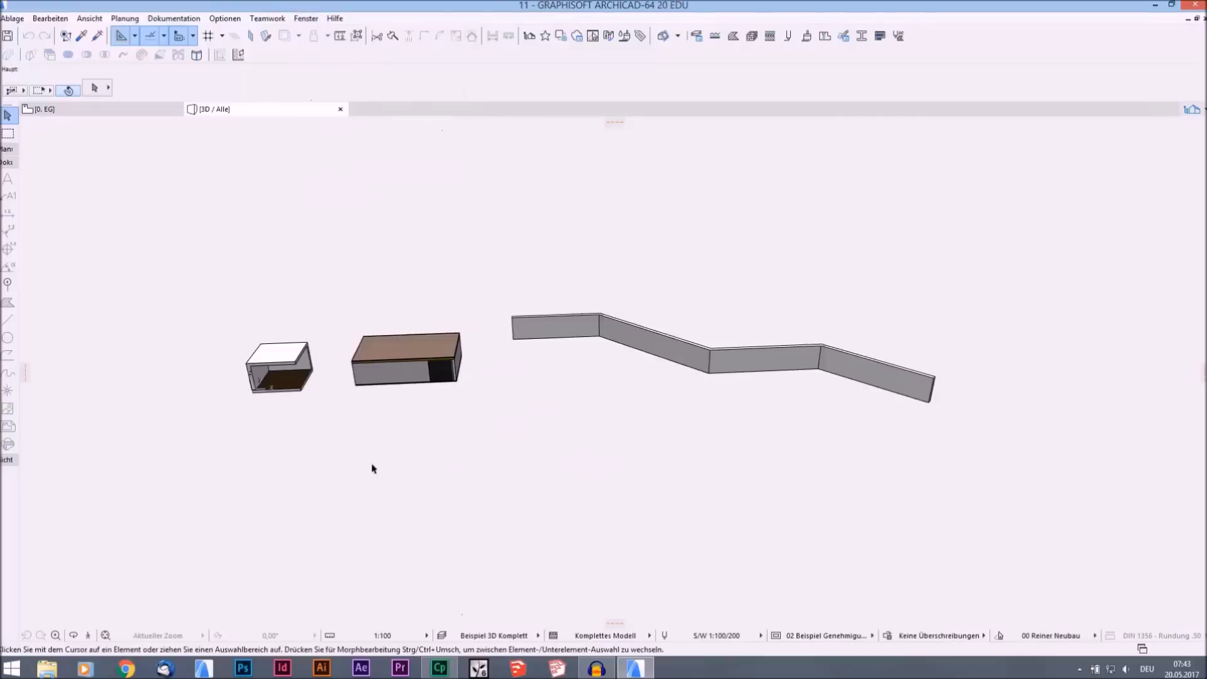
left_click(862, 36)
left_click_drag(853, 189, 506, 247)
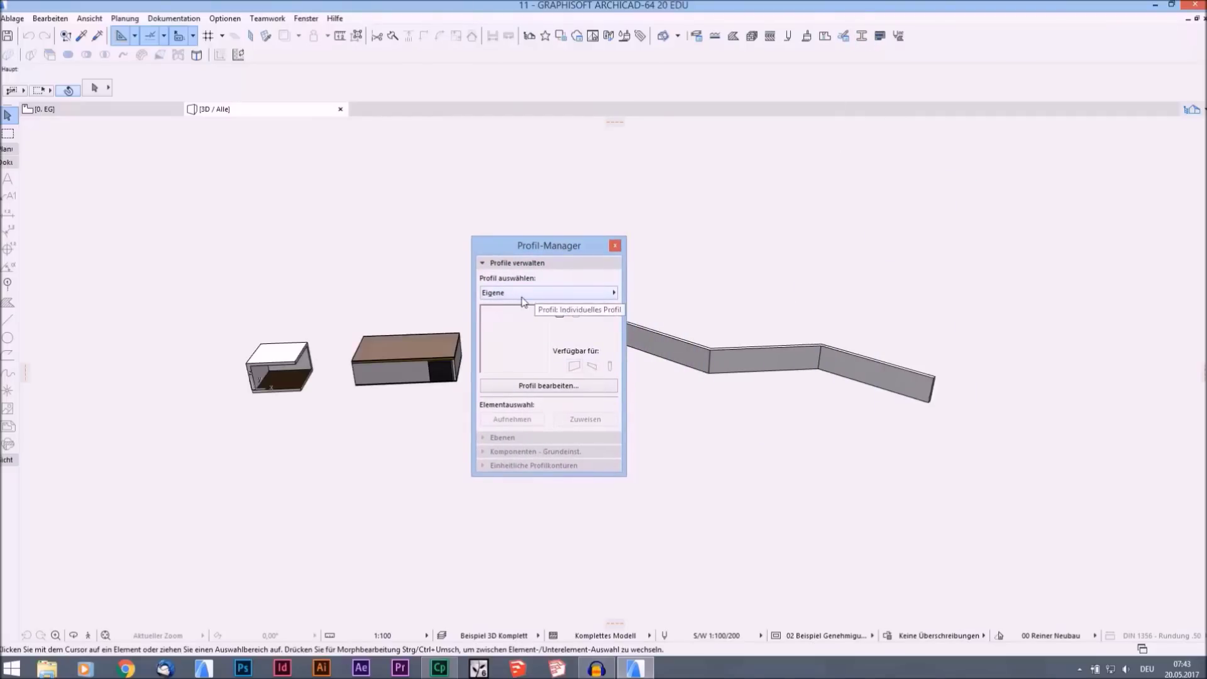
left_click(530, 295)
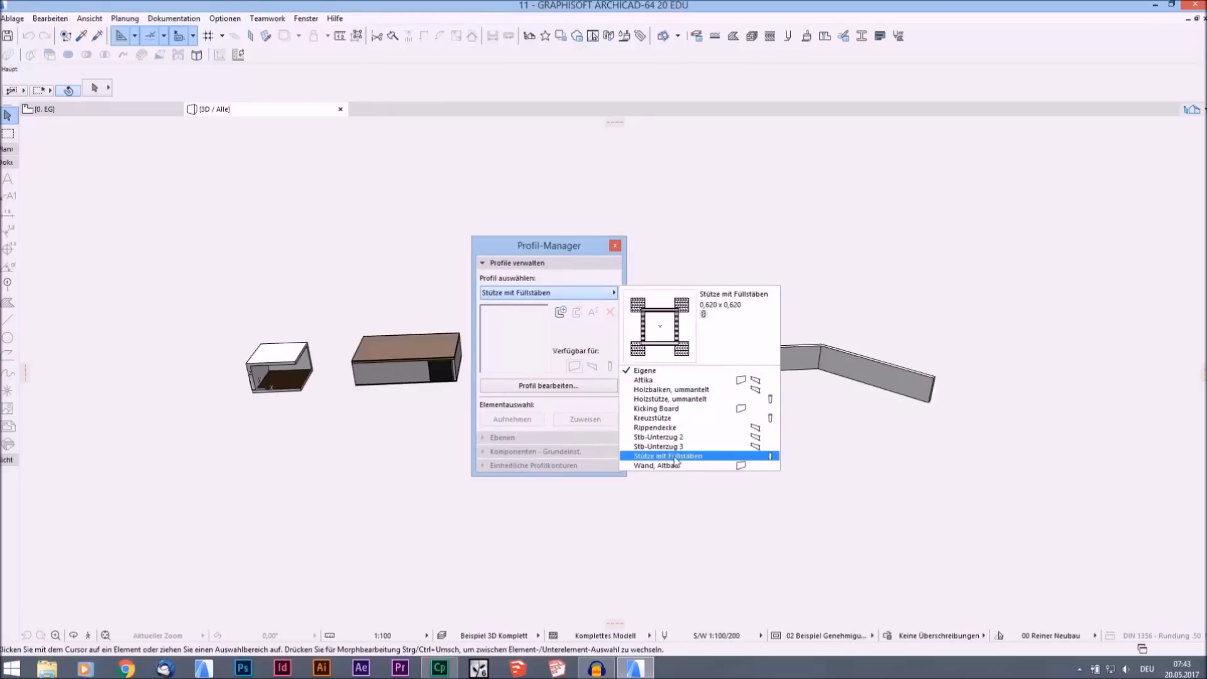
- Add a new custom 'Eigene' profile named Kickingboard
left_click(539, 296)
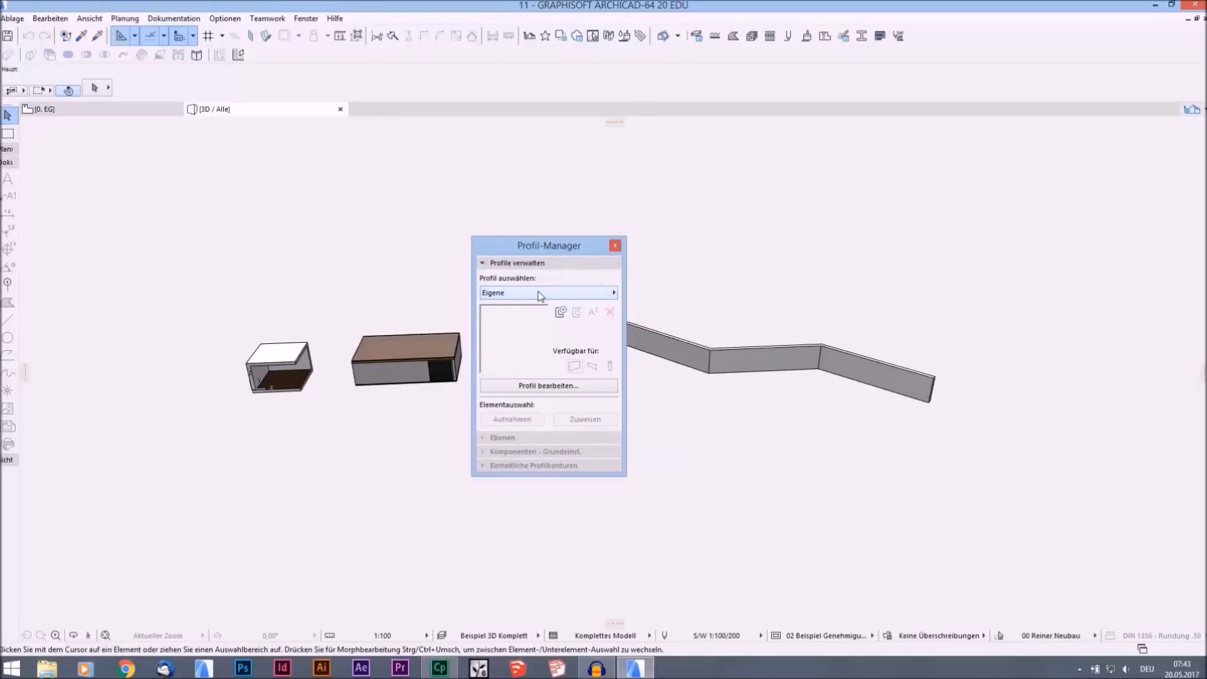
left_click(561, 314)
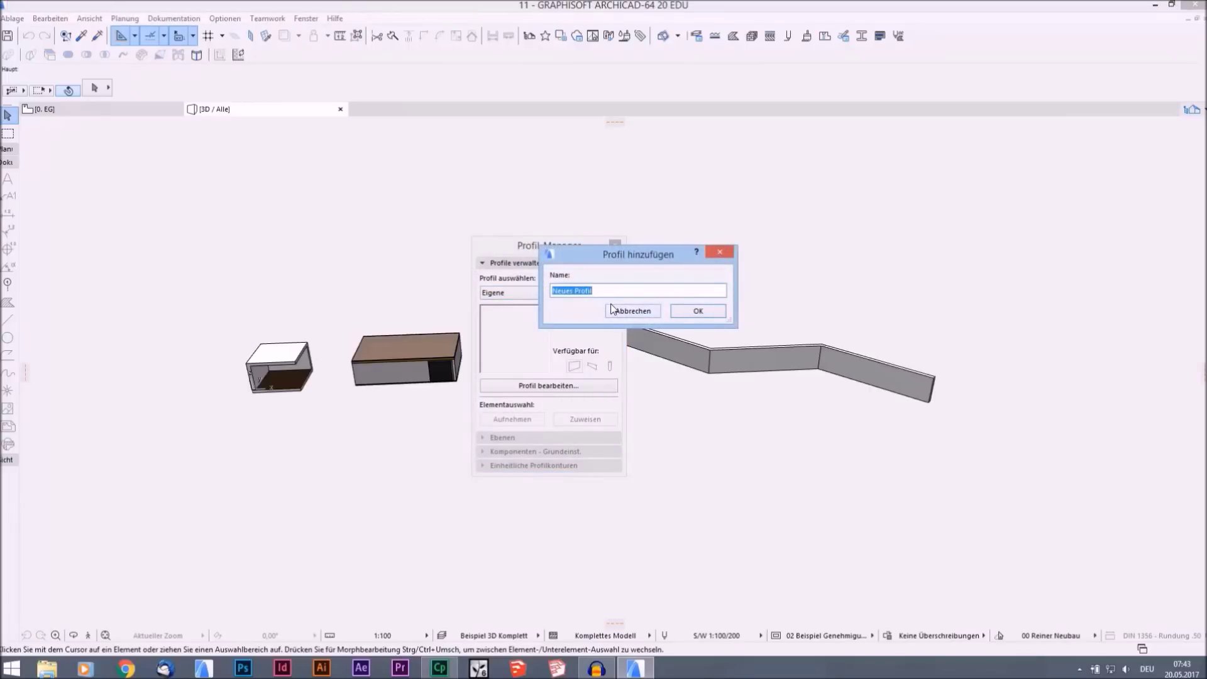
type("Kickingboard")
left_click(695, 311)
- Drag the Profile Manager to the right and expand the Doku 2D drafting tools
left_click_drag(552, 250, 835, 232)
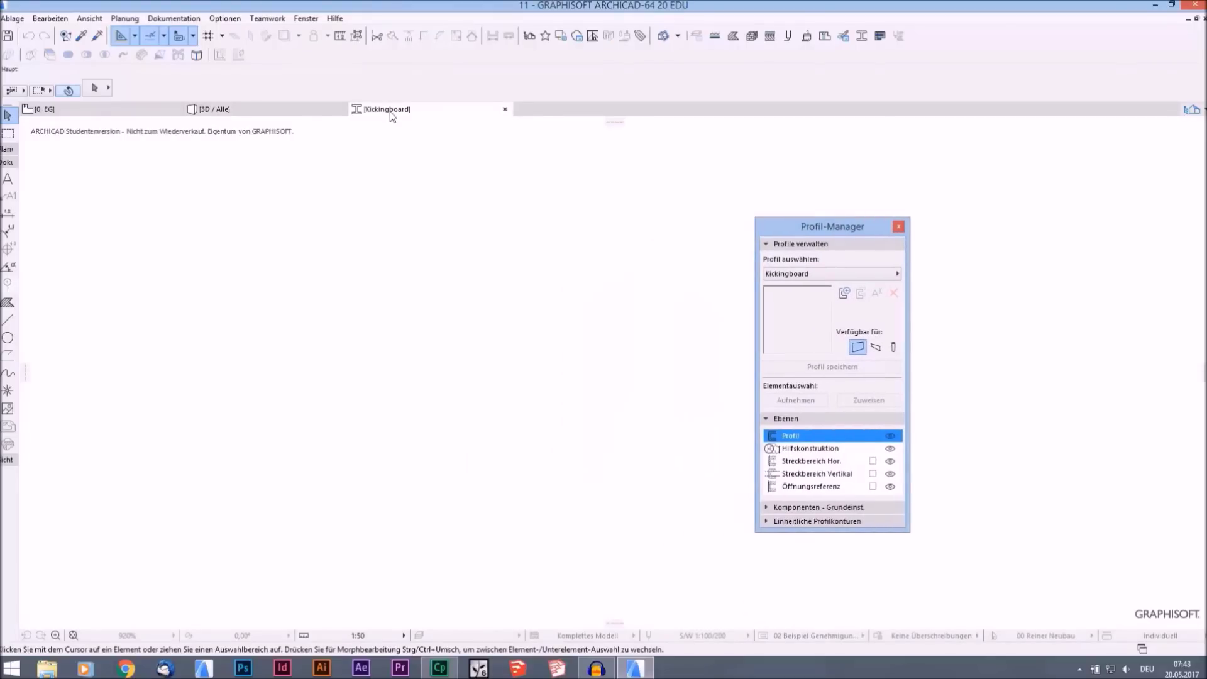
left_click(7, 163)
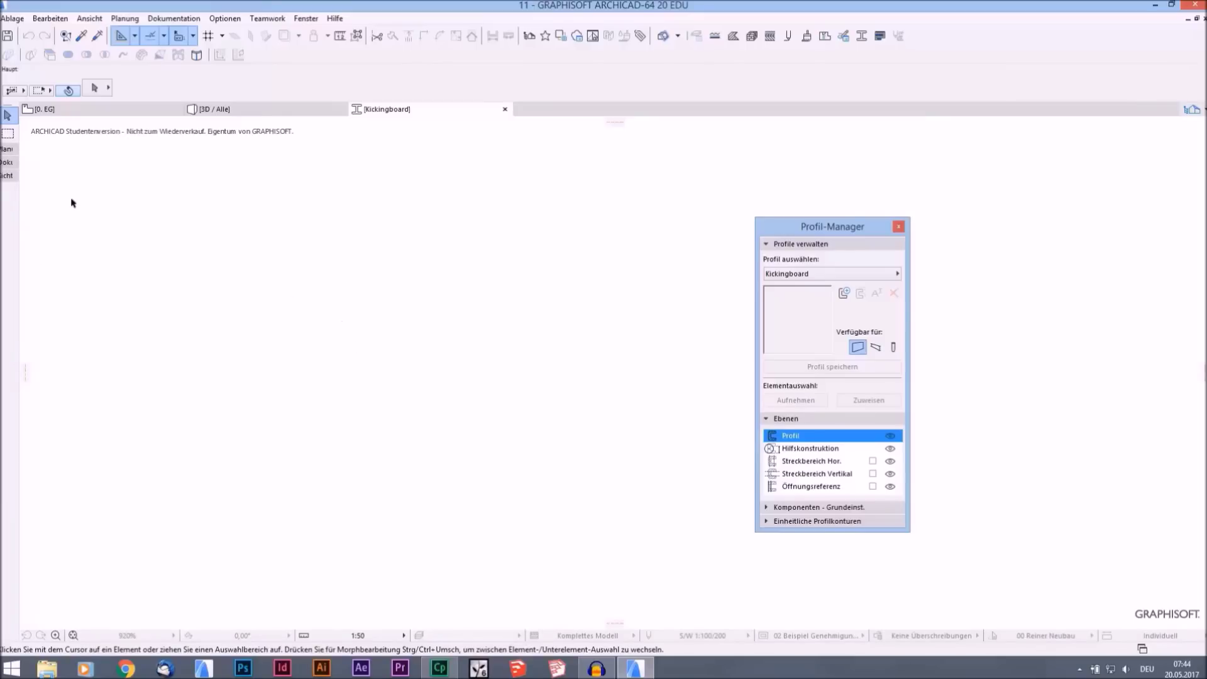
left_click(7, 163)
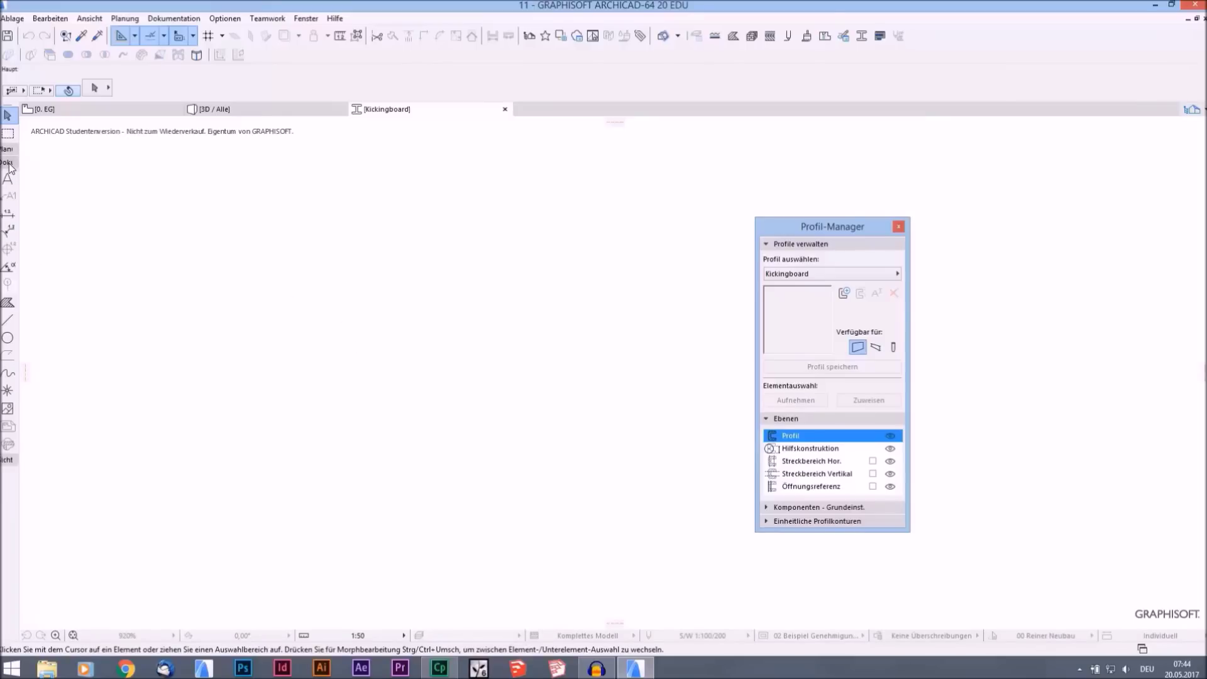
- Draw a 0,02 by 0,06 rectangle with the Line/Polyline tool
left_click(7, 322)
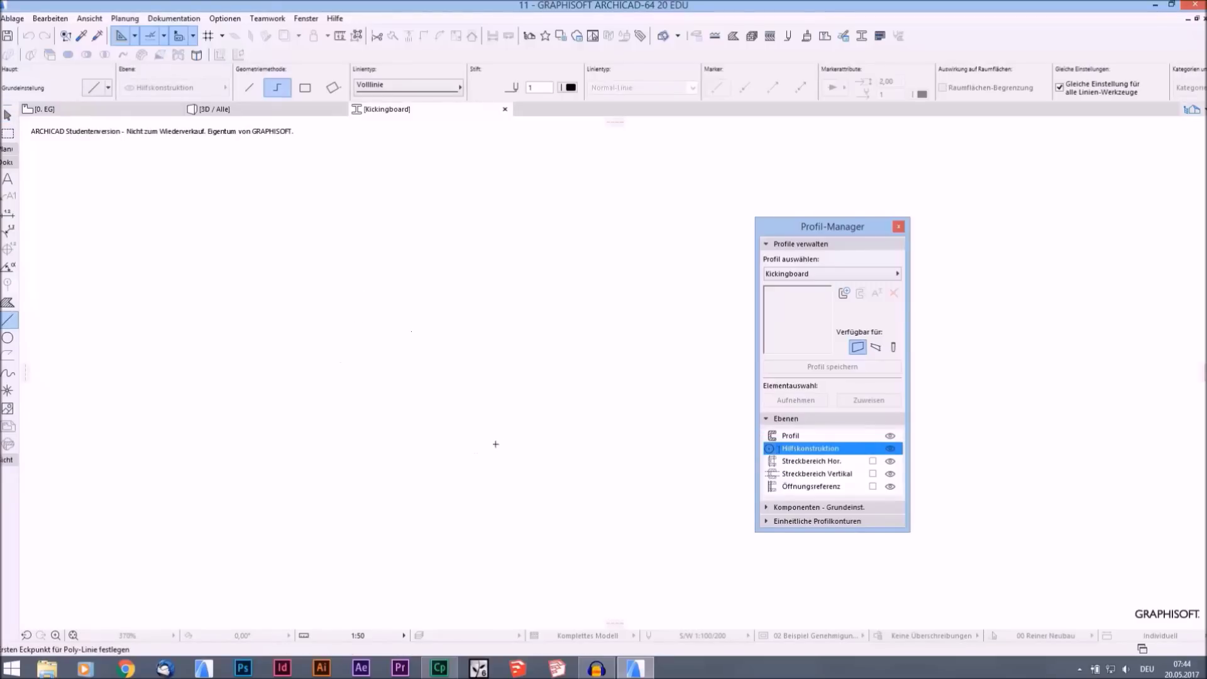
scroll(481, 453, "up", 4)
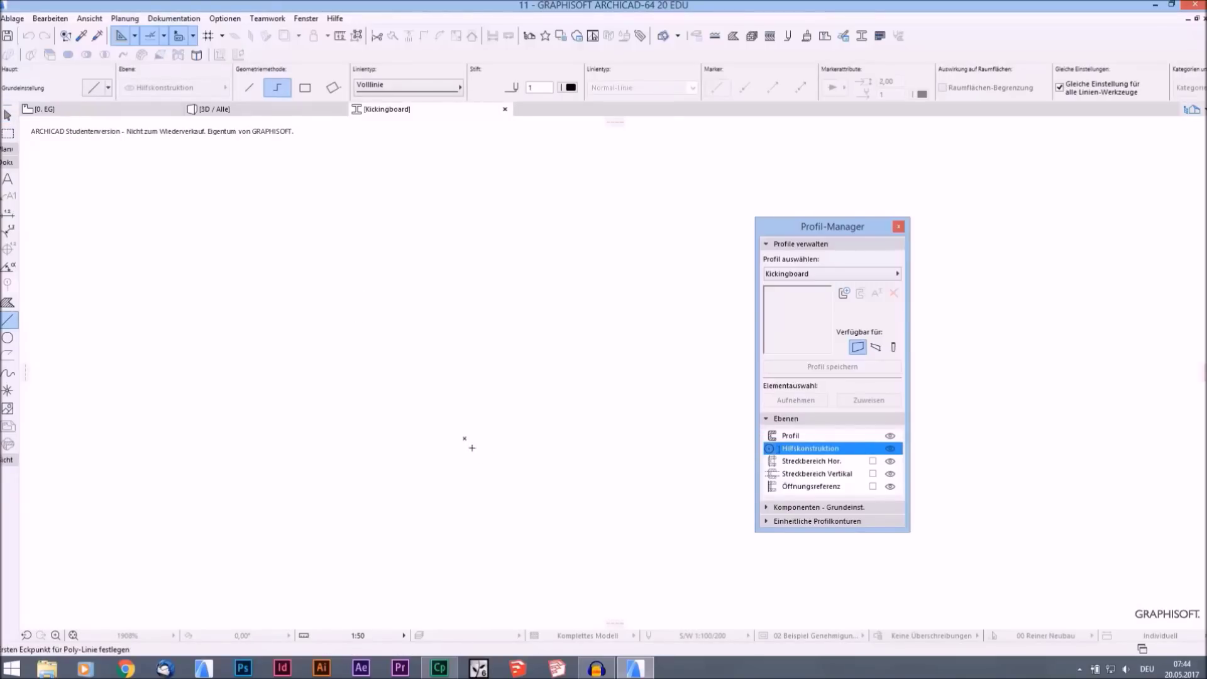
middle_click_drag(522, 455, 461, 422)
scroll(405, 404, "up", 5)
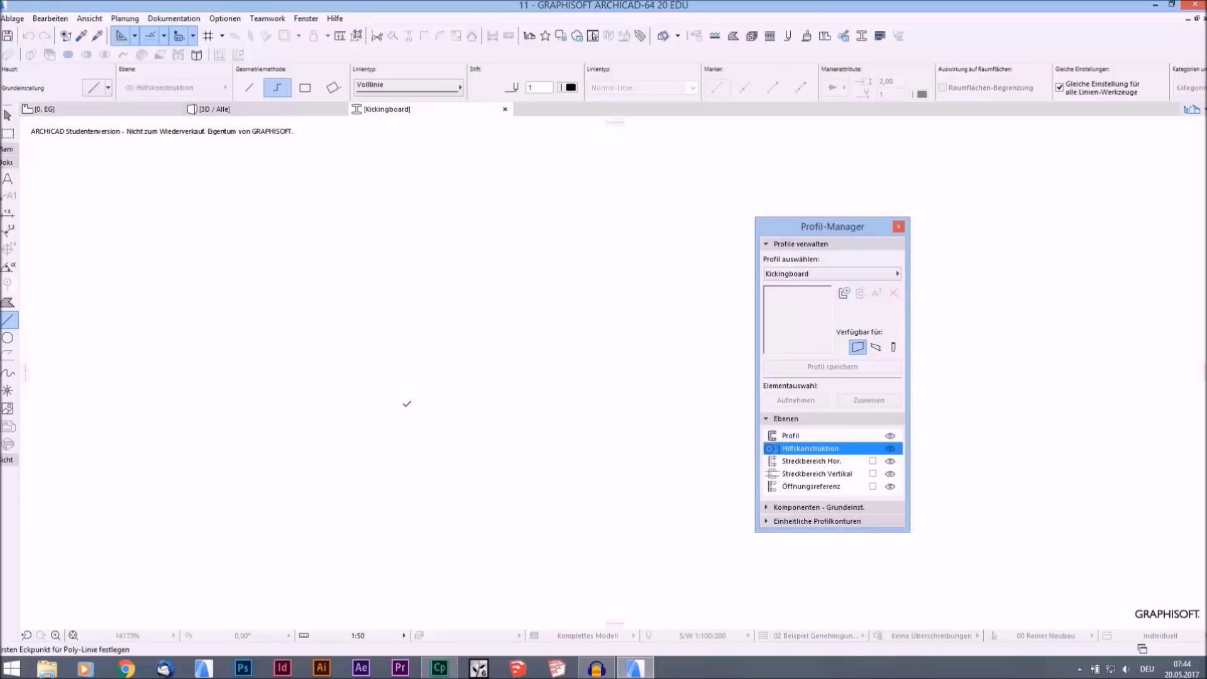
left_click(389, 401)
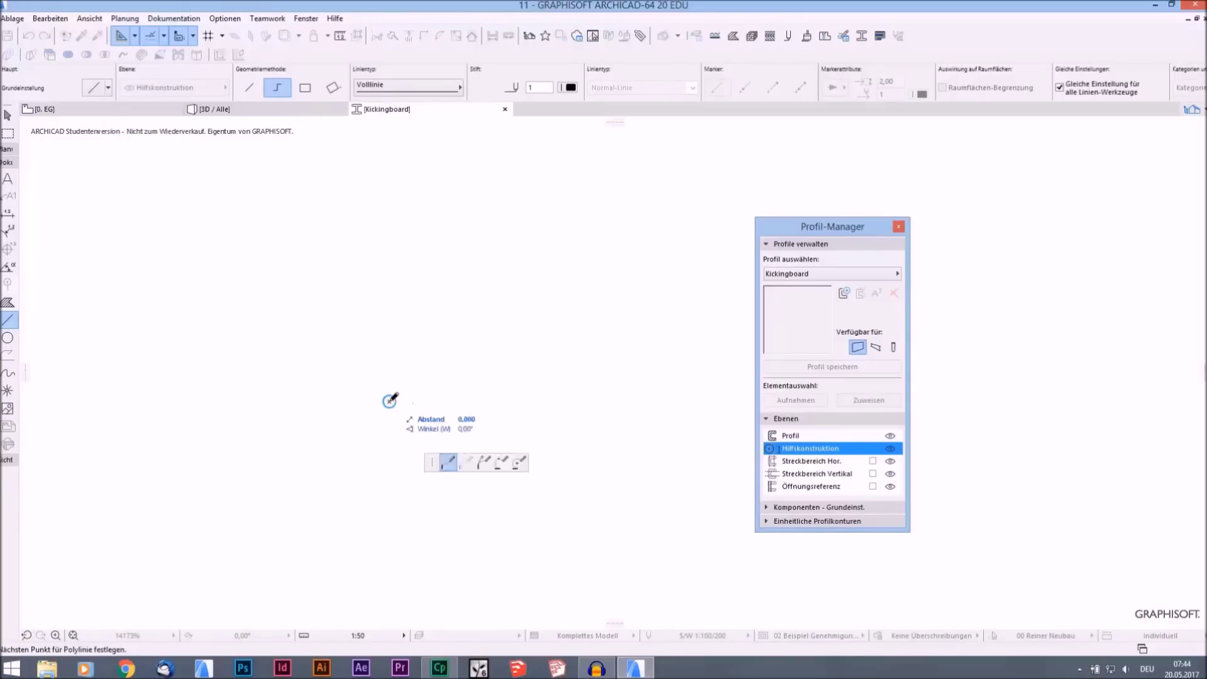
scroll(394, 332, "up", 1)
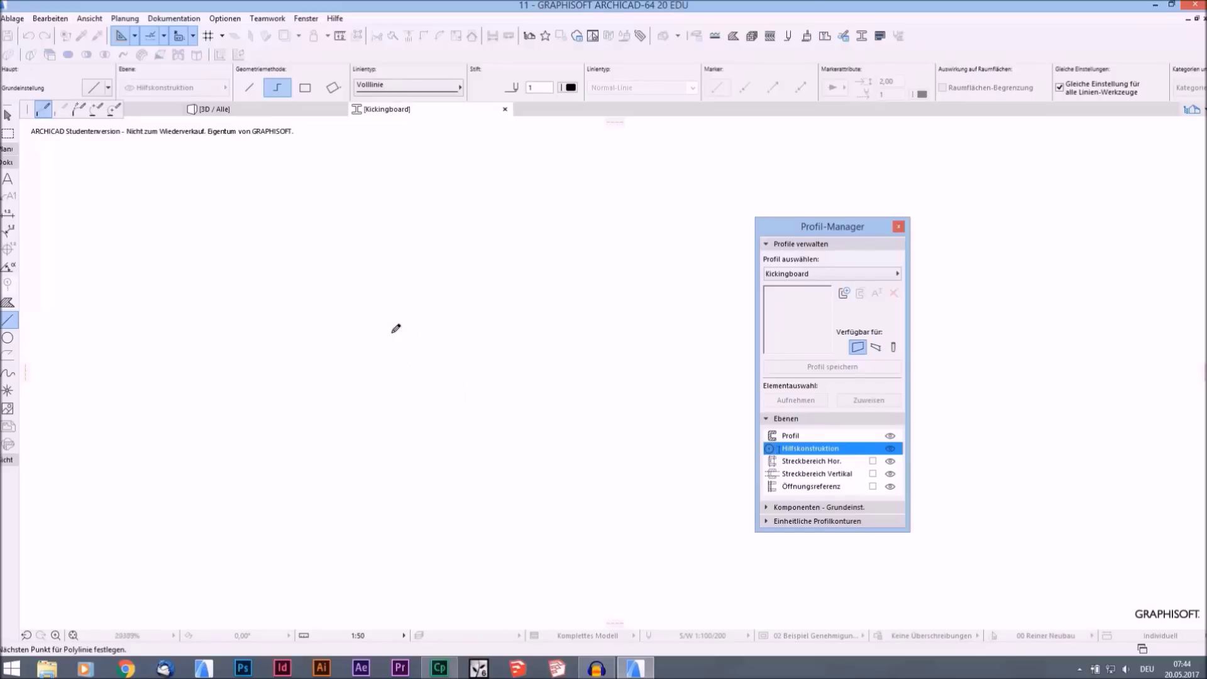
type("0,")
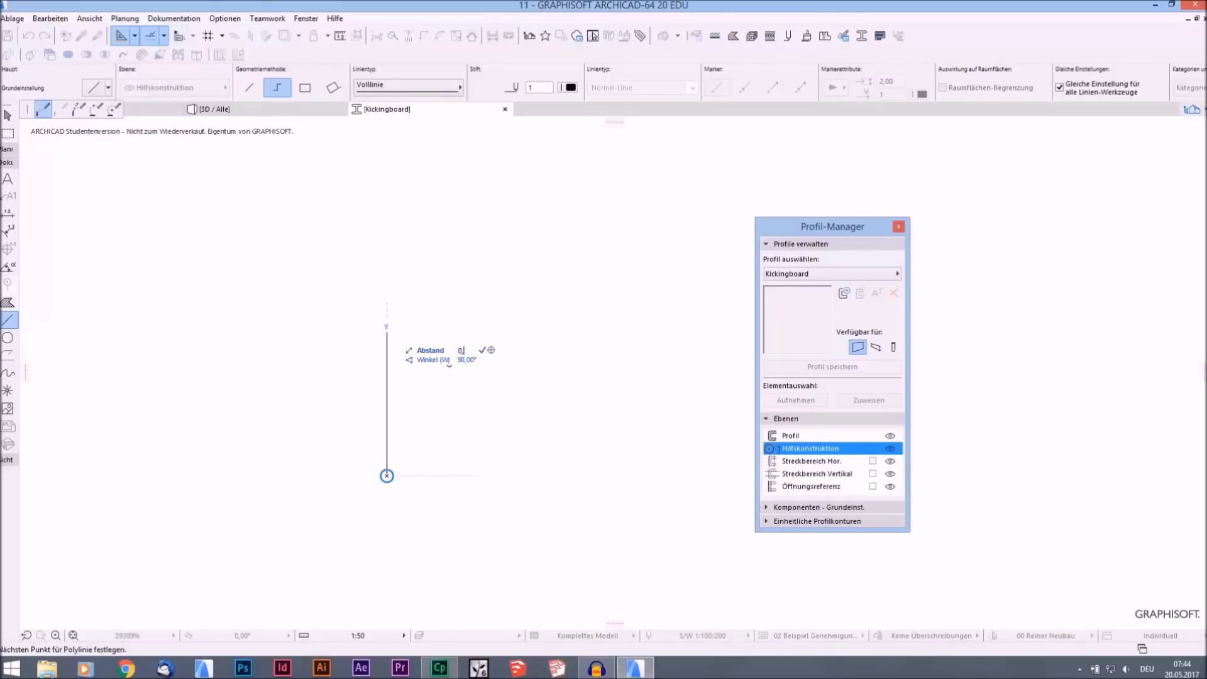
type("06")
key("Return")
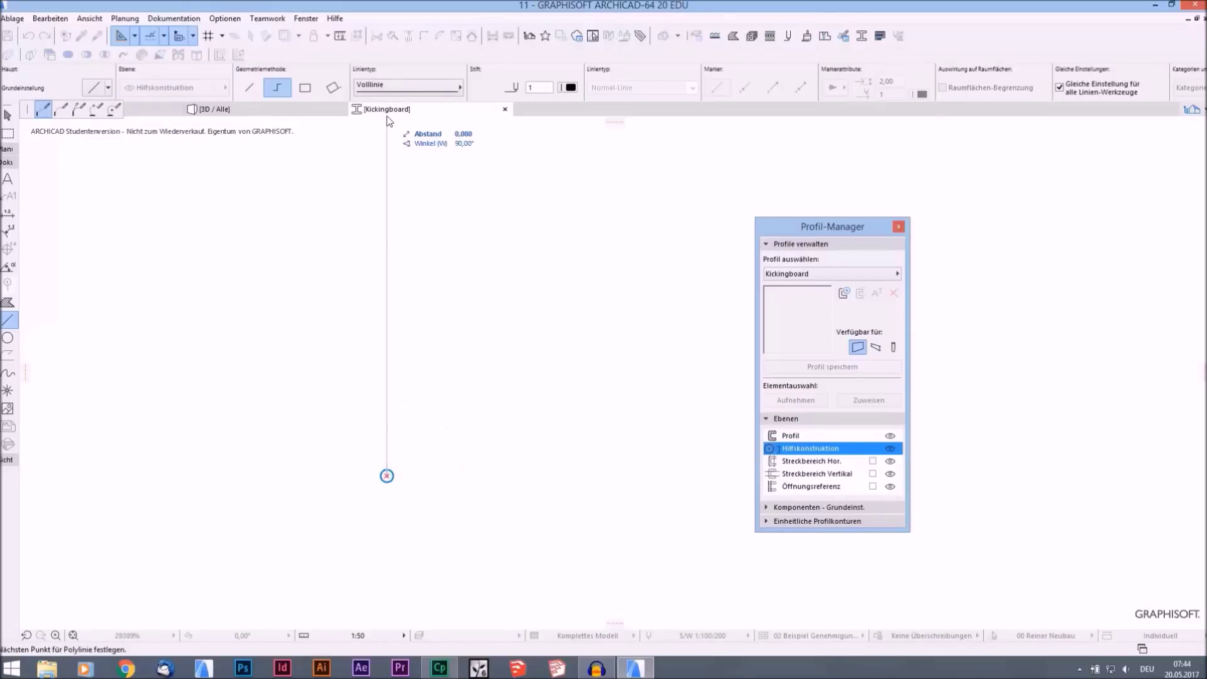
scroll(405, 330, "down", 5)
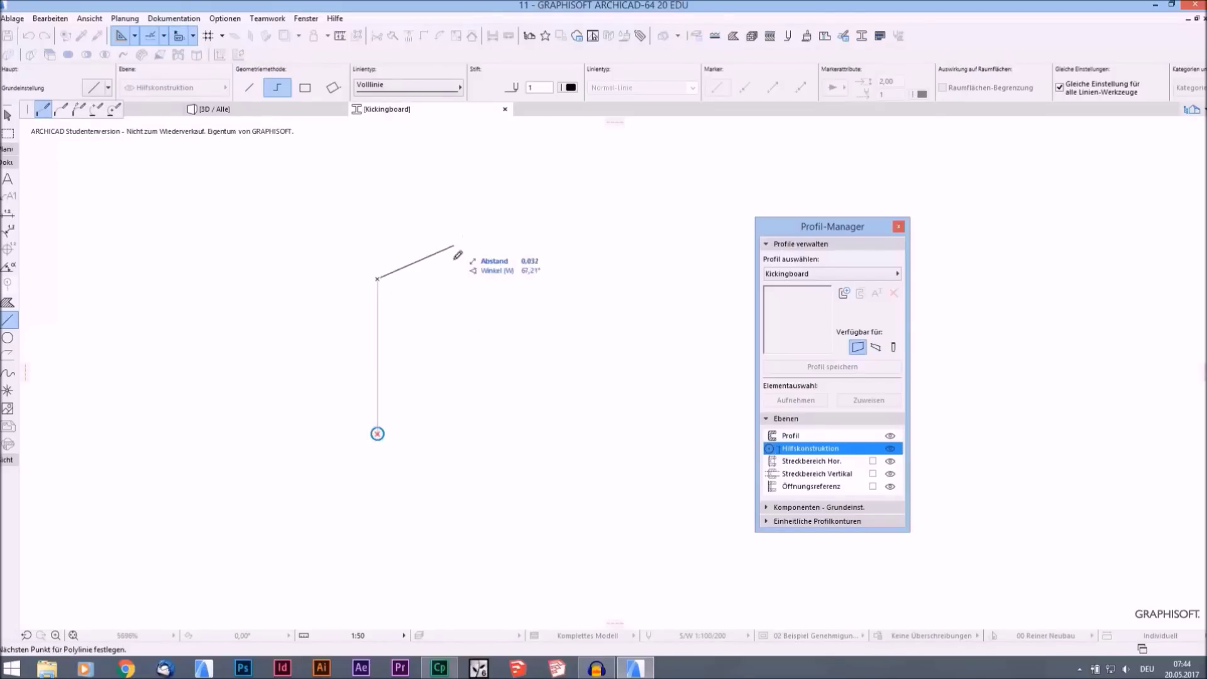
type("0,02")
key("Return")
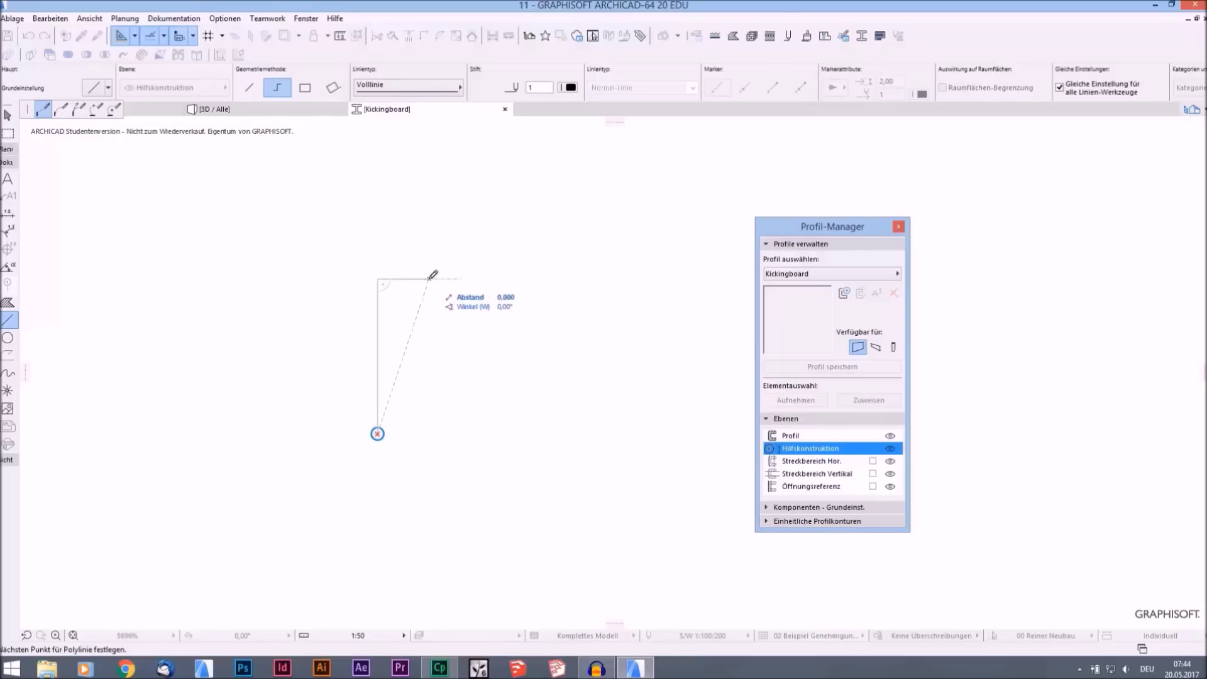
left_click(429, 433)
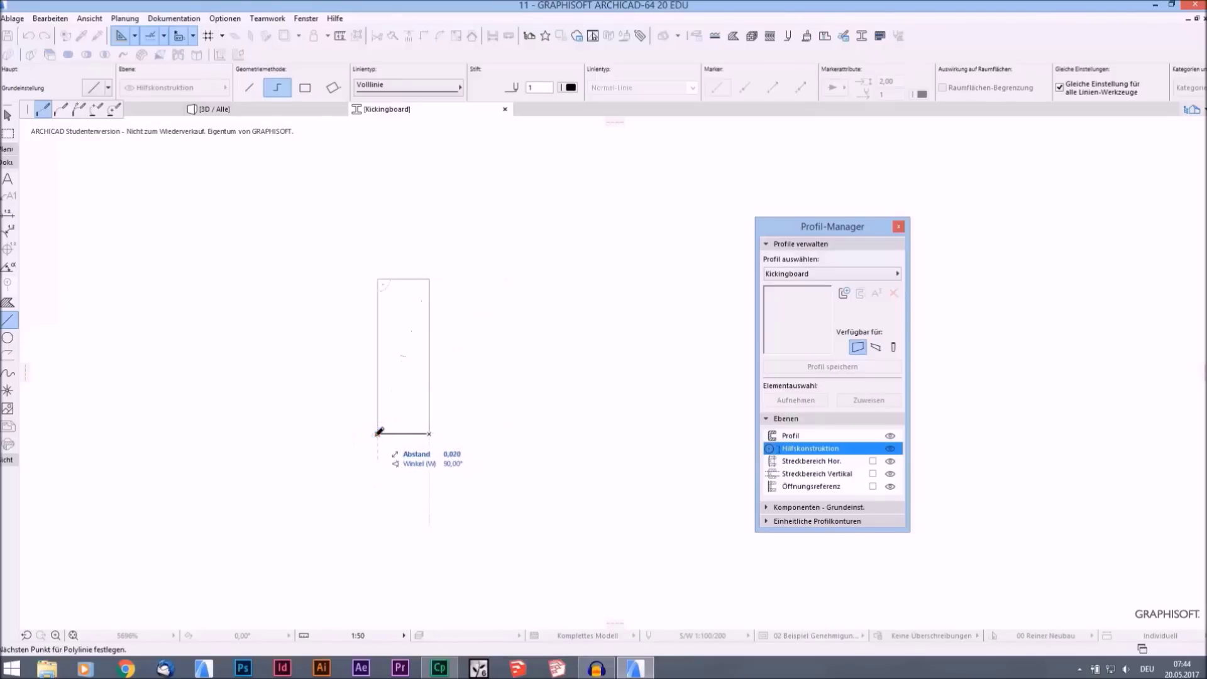
left_click(377, 434)
- Round the rectangle's top-right corner with a fillet
scroll(406, 375, "up", 2)
left_click_drag(502, 227, 412, 153)
left_click(439, 37)
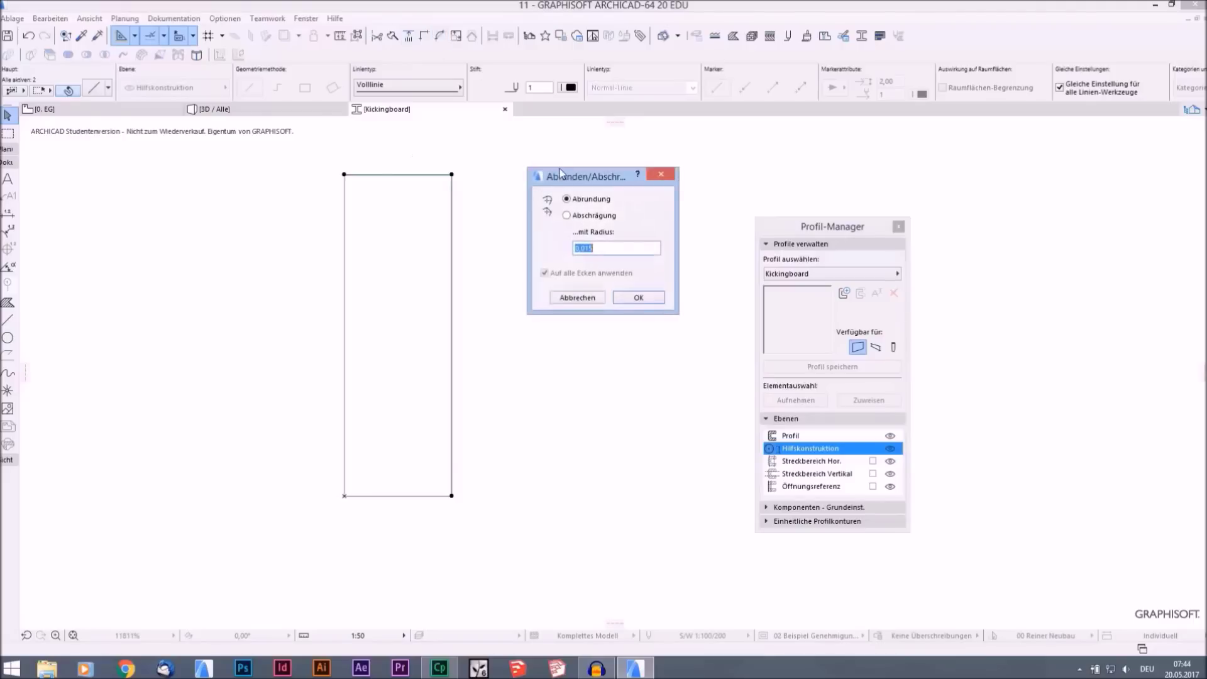
left_click(620, 297)
left_click(507, 325)
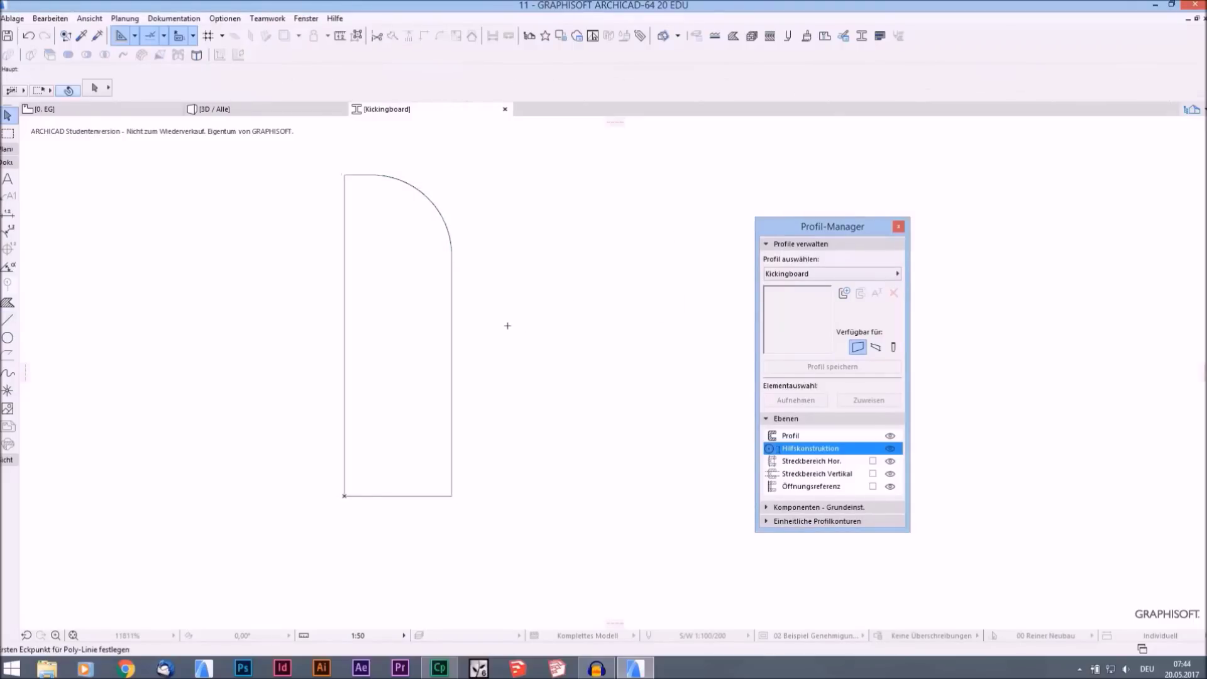
- Draw a rectangular notch polyline cutting into the outline's right side
left_click(450, 357)
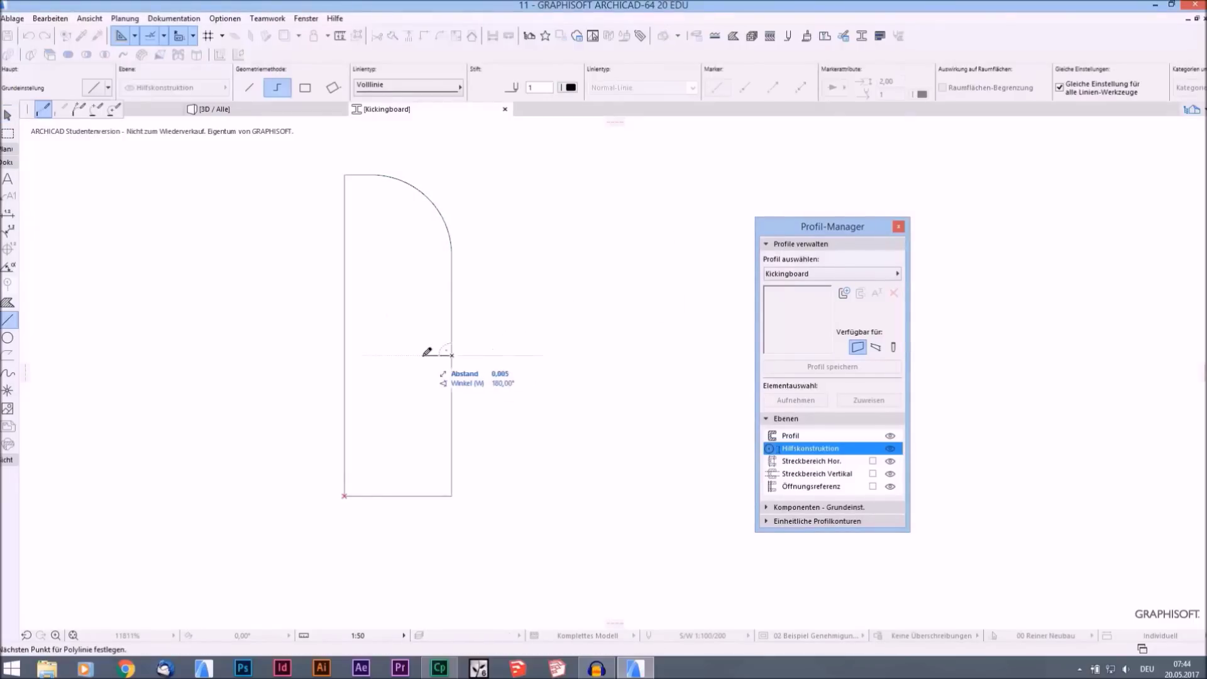
left_click(416, 356)
left_click(417, 397)
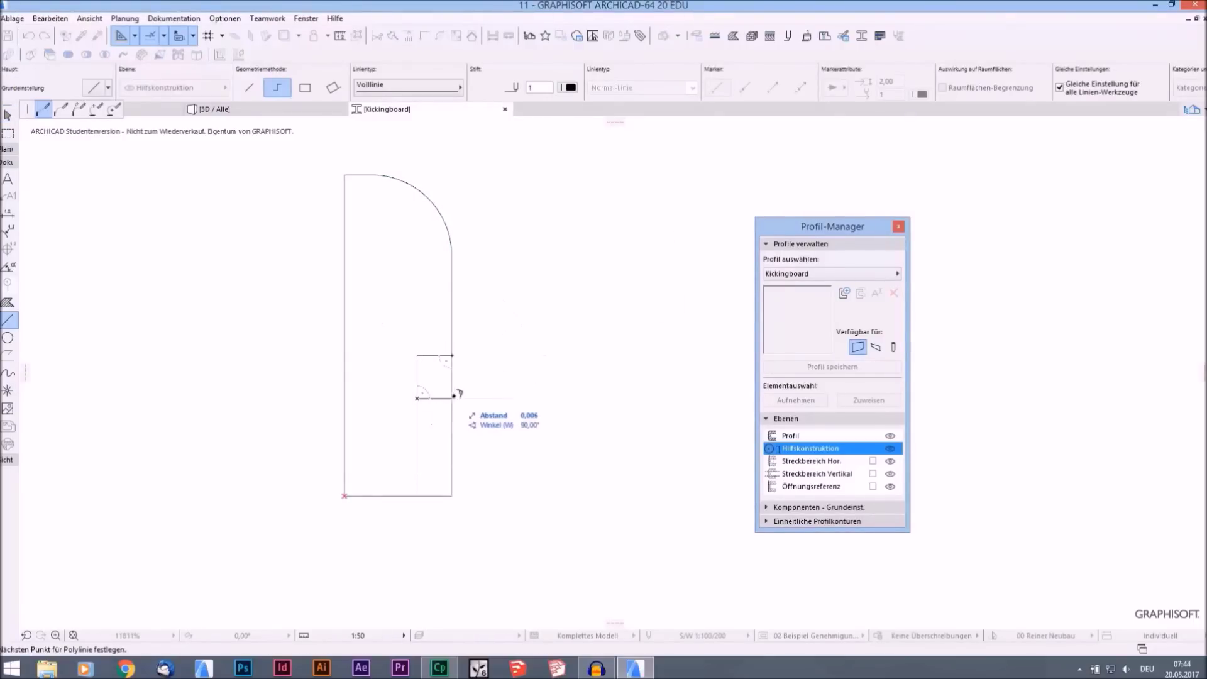
double_click(451, 397)
scroll(468, 360, "down", 2)
scroll(466, 364, "down", 2)
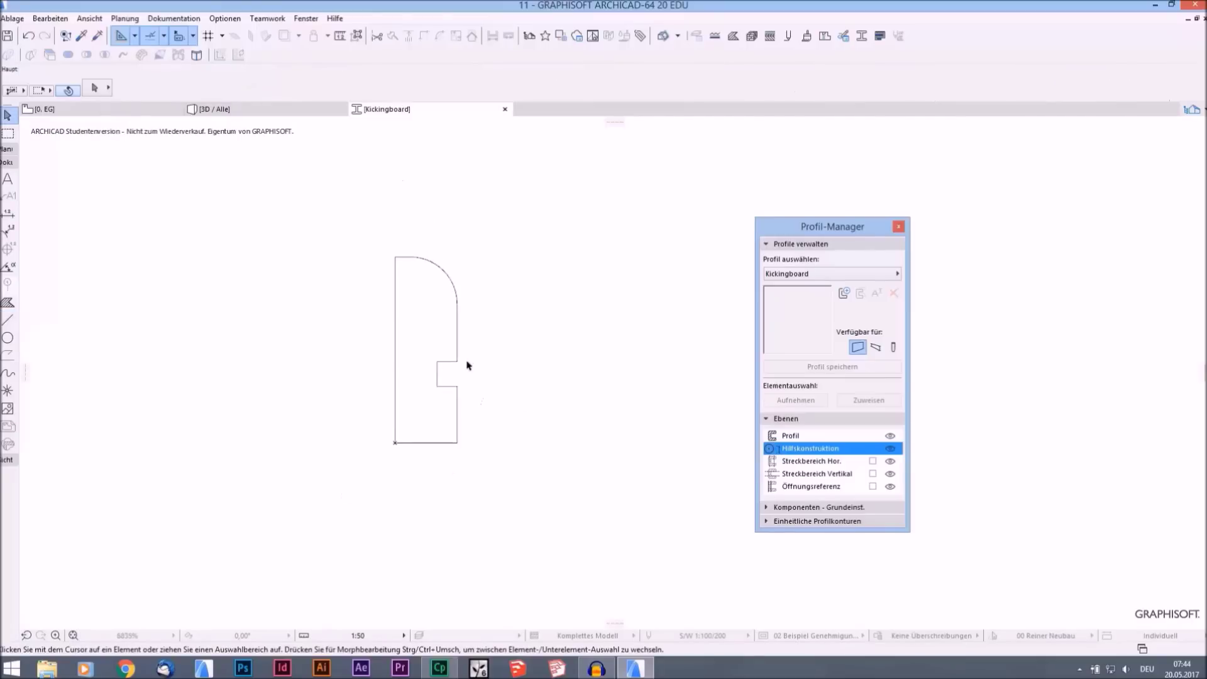
scroll(377, 339, "up", 3)
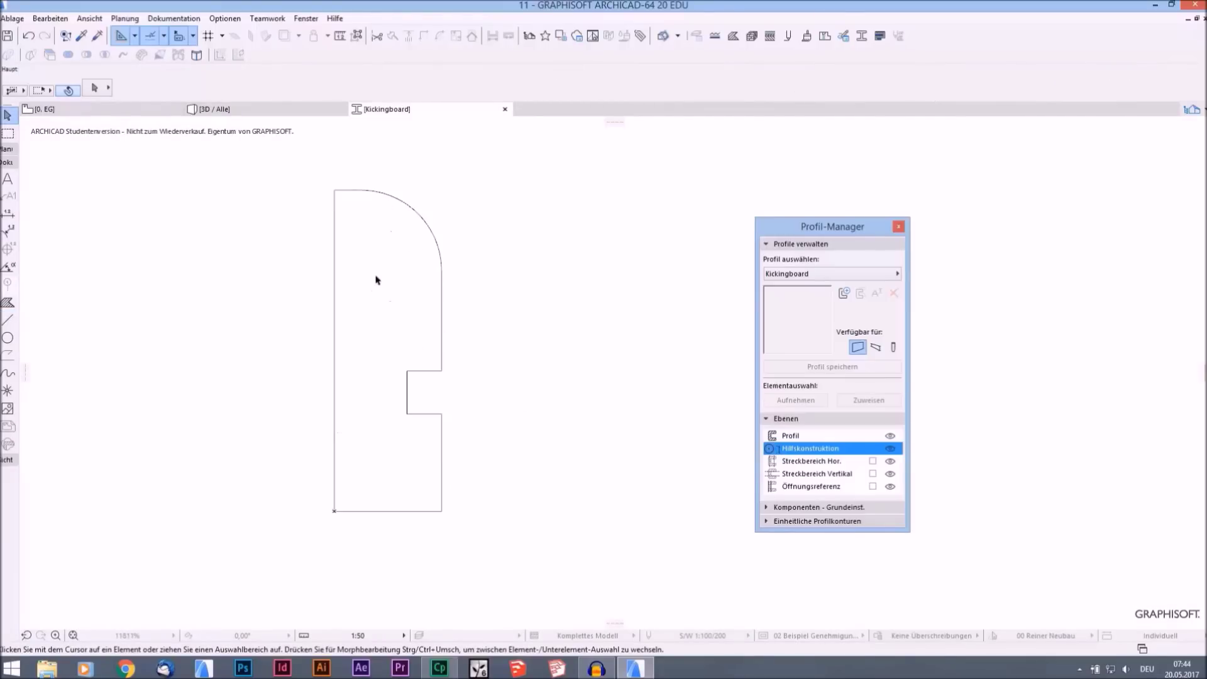
left_click_drag(804, 231, 645, 172)
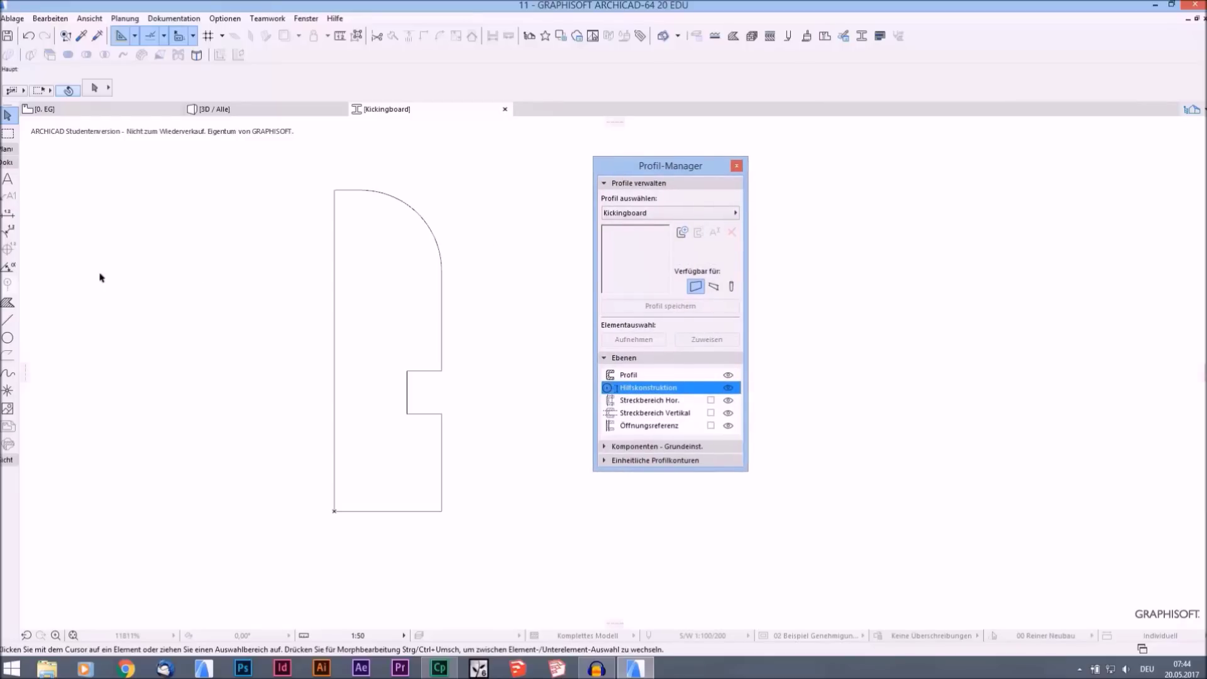
- Fill the kickboard outline with a Holz, Bauholz hatch using the Fill tool
left_click(8, 304)
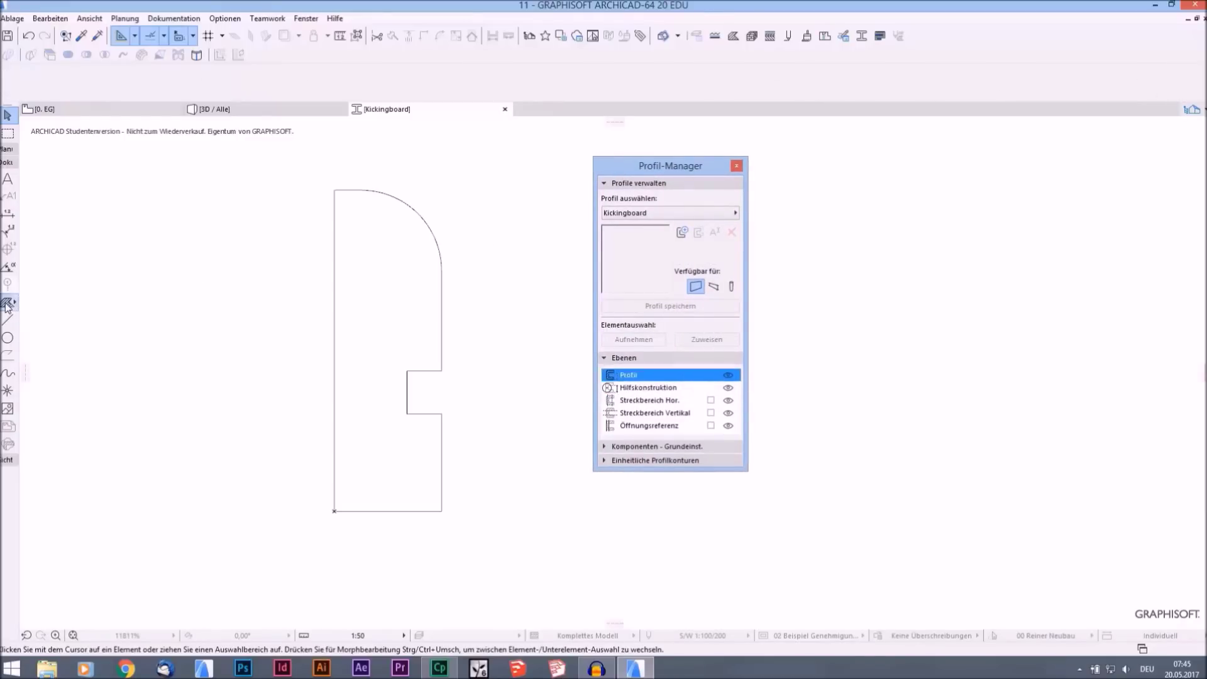
mouse_move(269, 302)
middle_mouse_down()
mouse_move(236, 274)
mouse_move(185, 261)
mouse_move(259, 303)
middle_mouse_up()
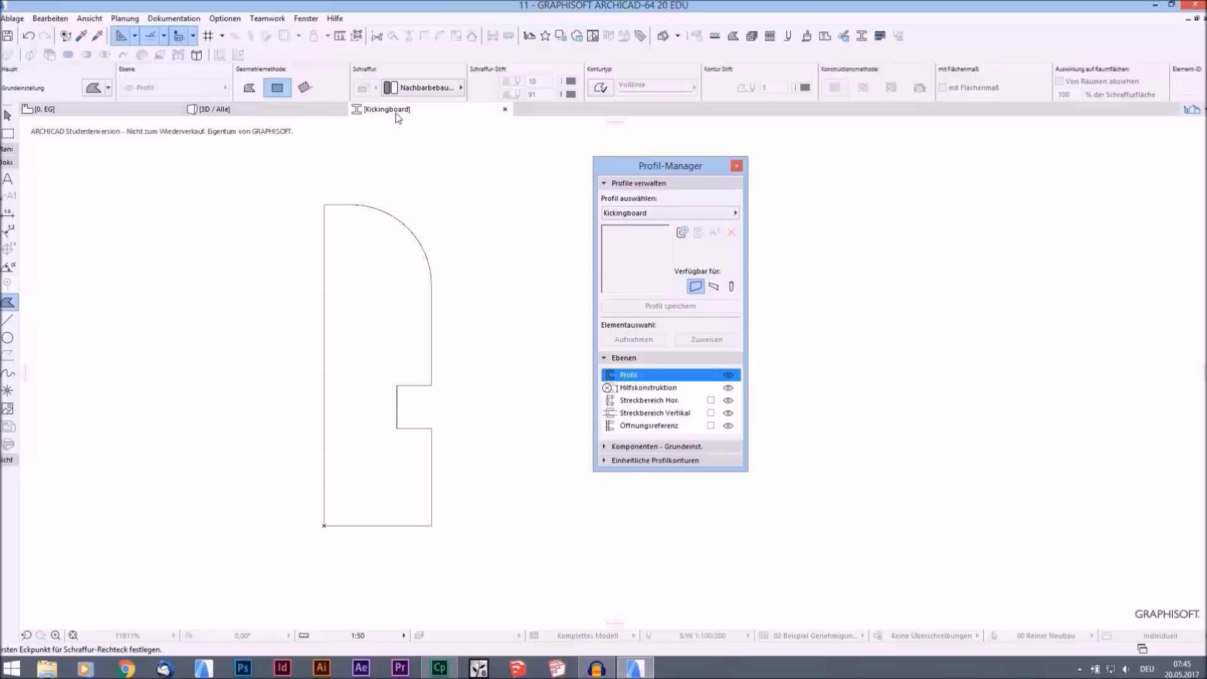
left_click(420, 91)
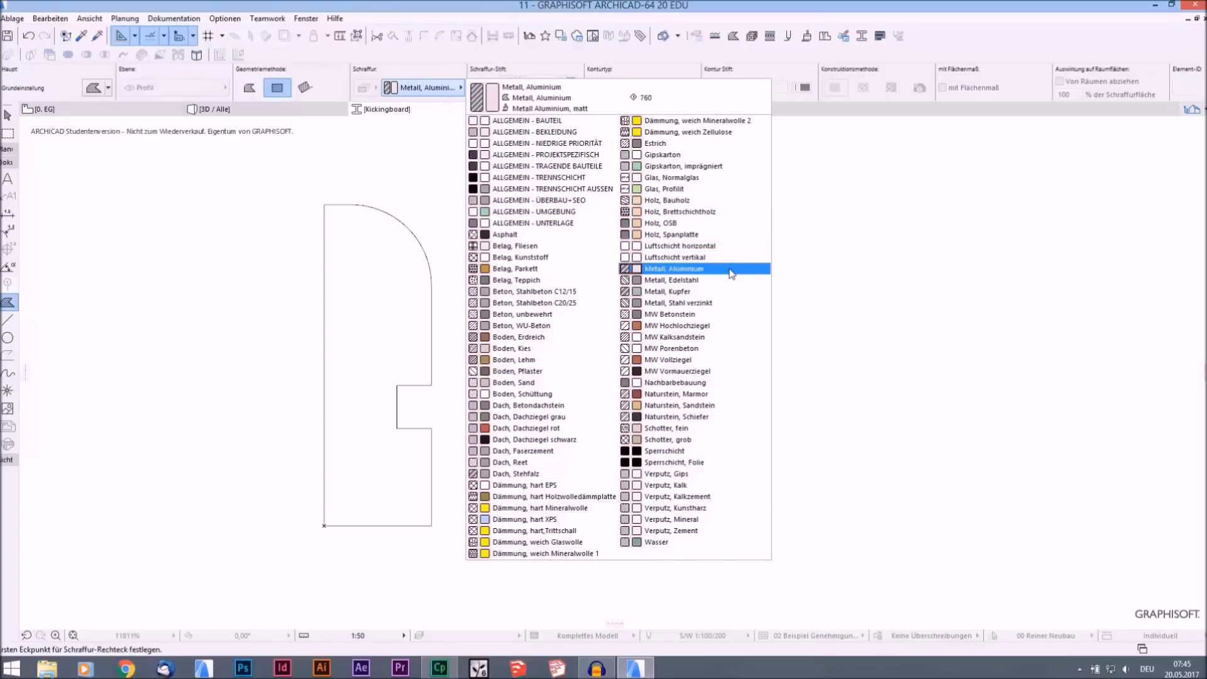
left_click(704, 201)
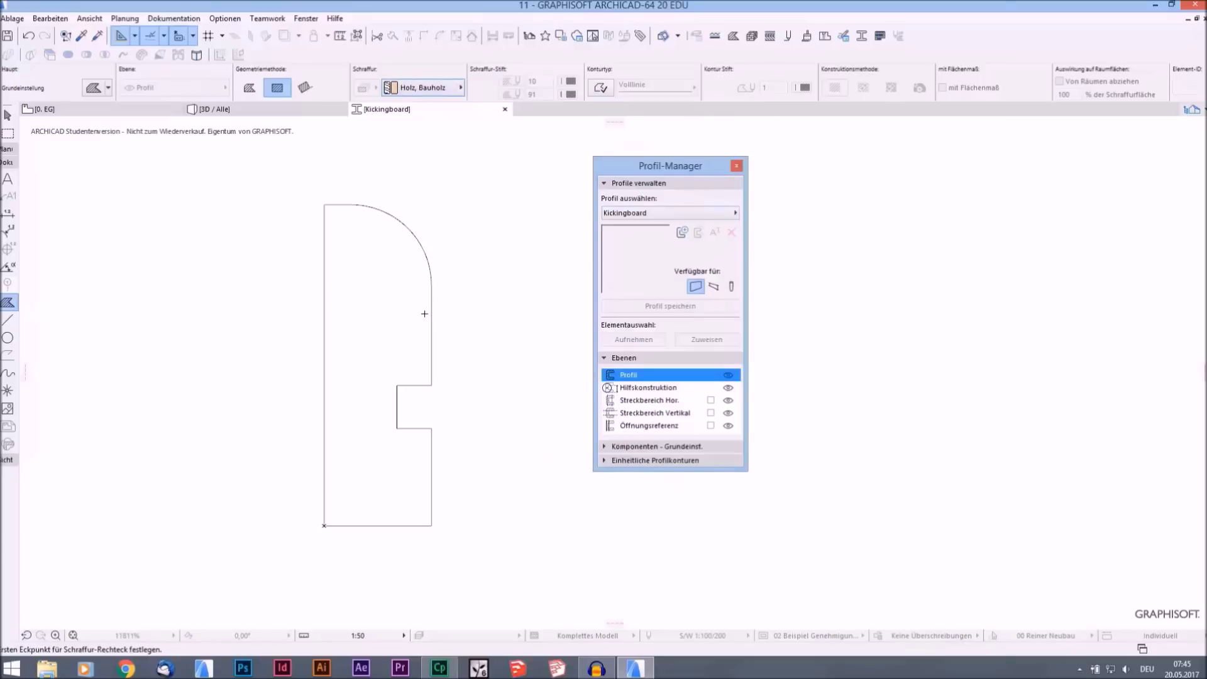
left_click(385, 296)
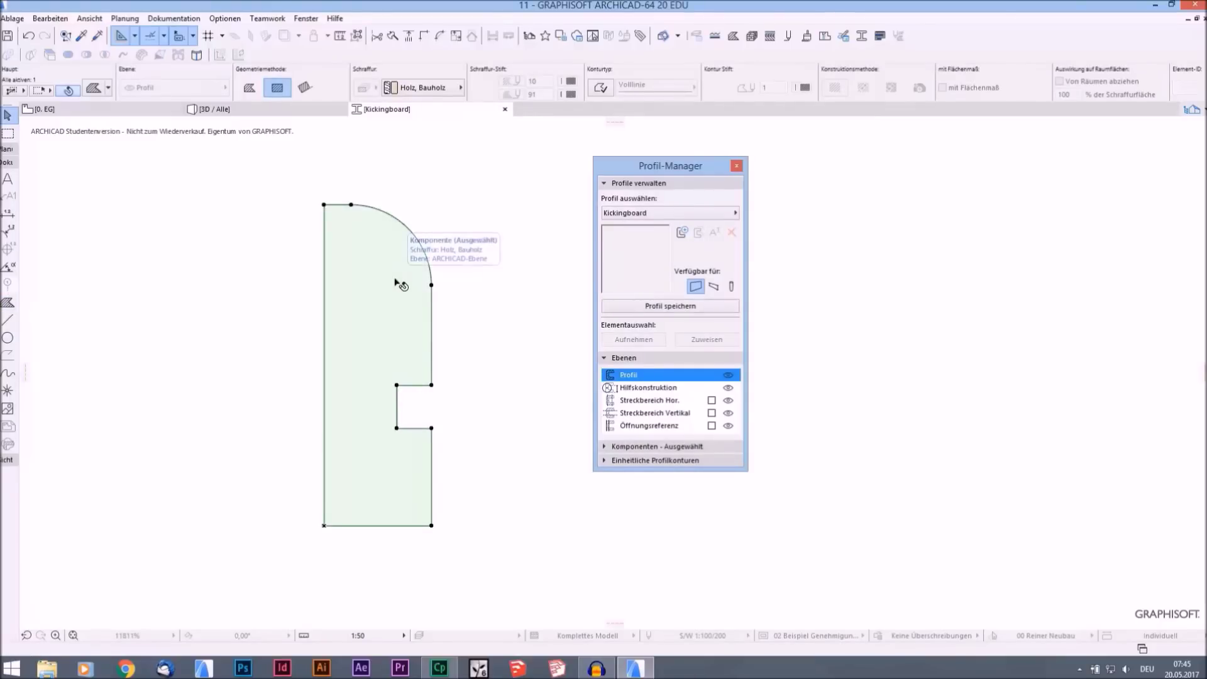
- Check the hatched fill by selecting and deselecting it, then save the Kickingboard profile
left_click(397, 284)
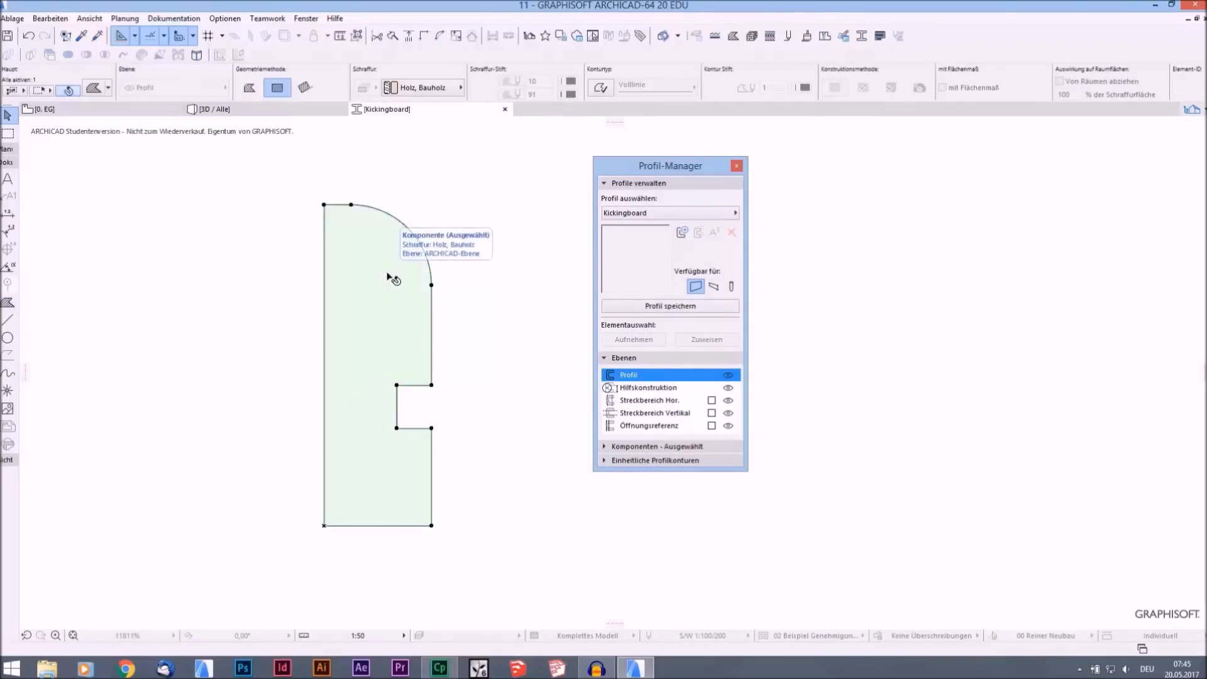
left_click(388, 275)
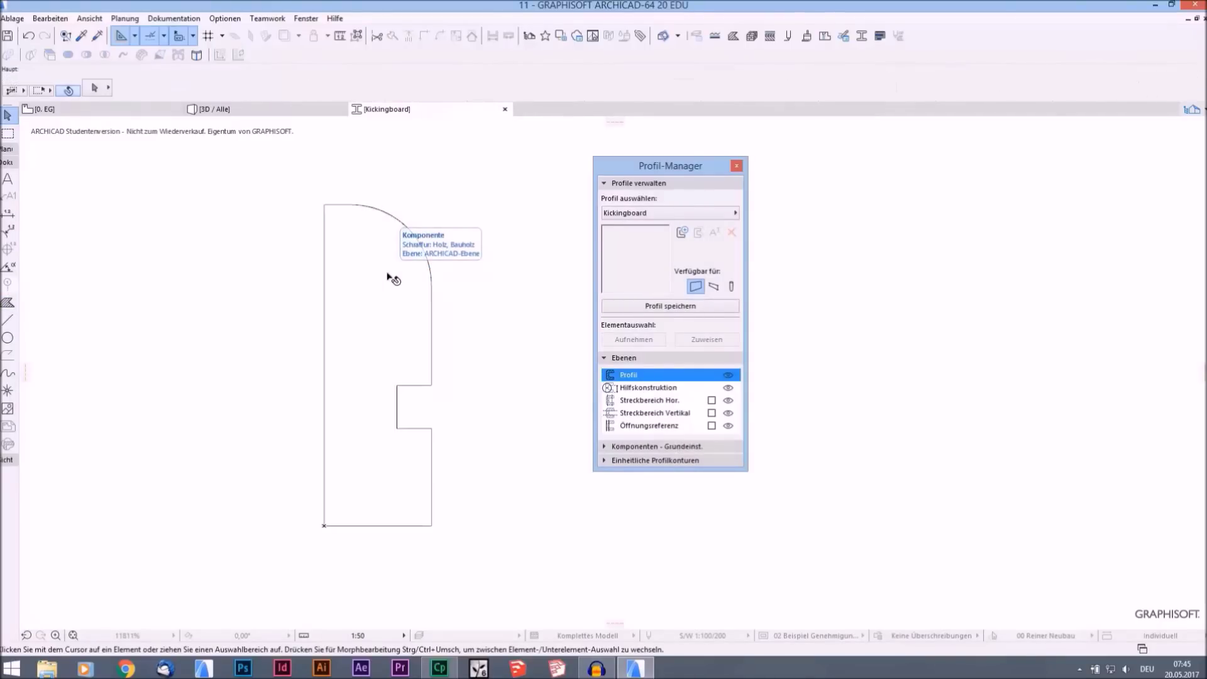
left_click(433, 272)
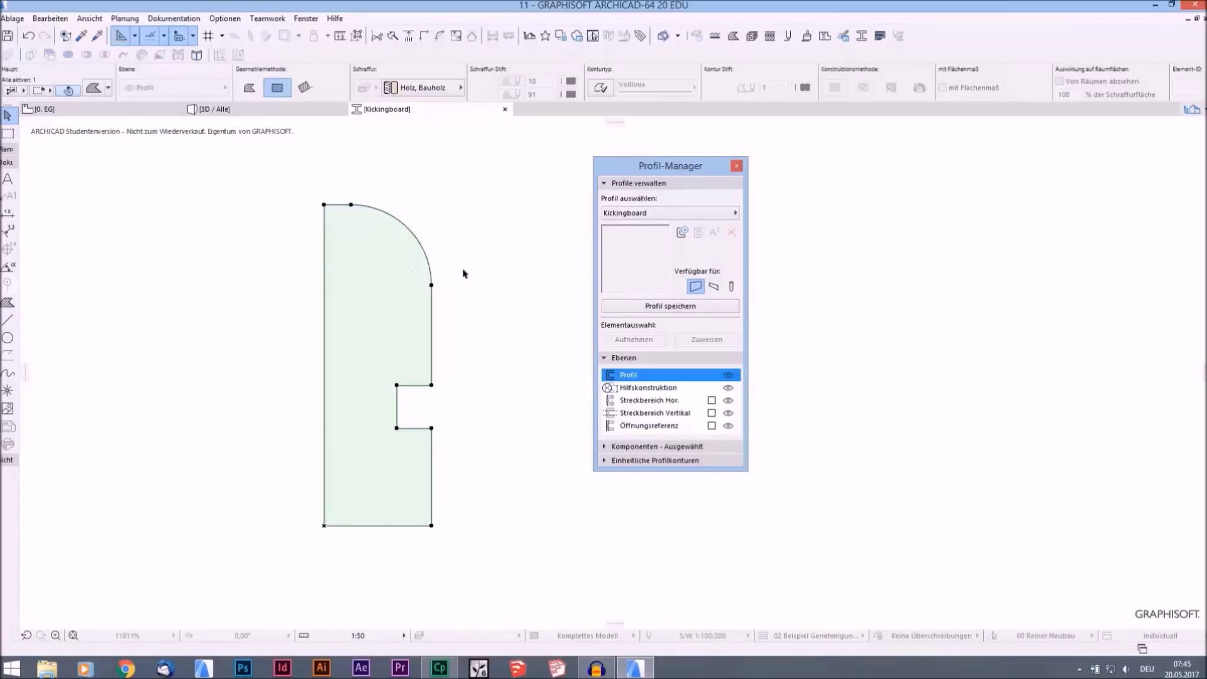
left_click(415, 414)
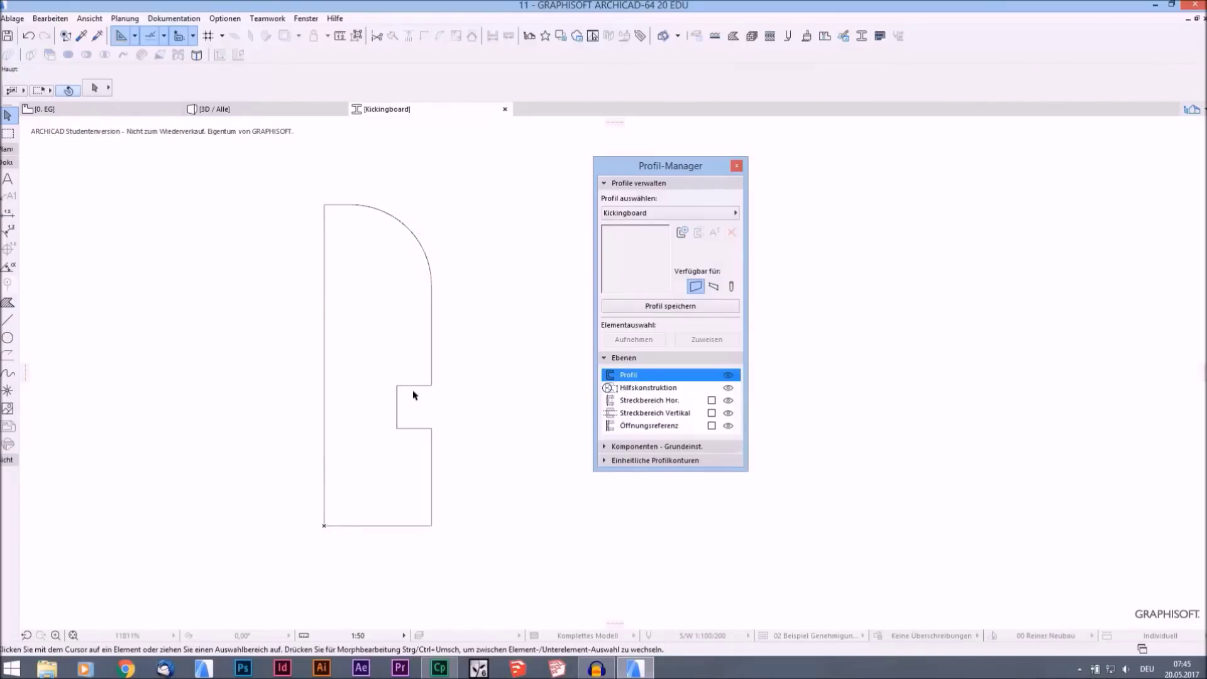
left_click(375, 275)
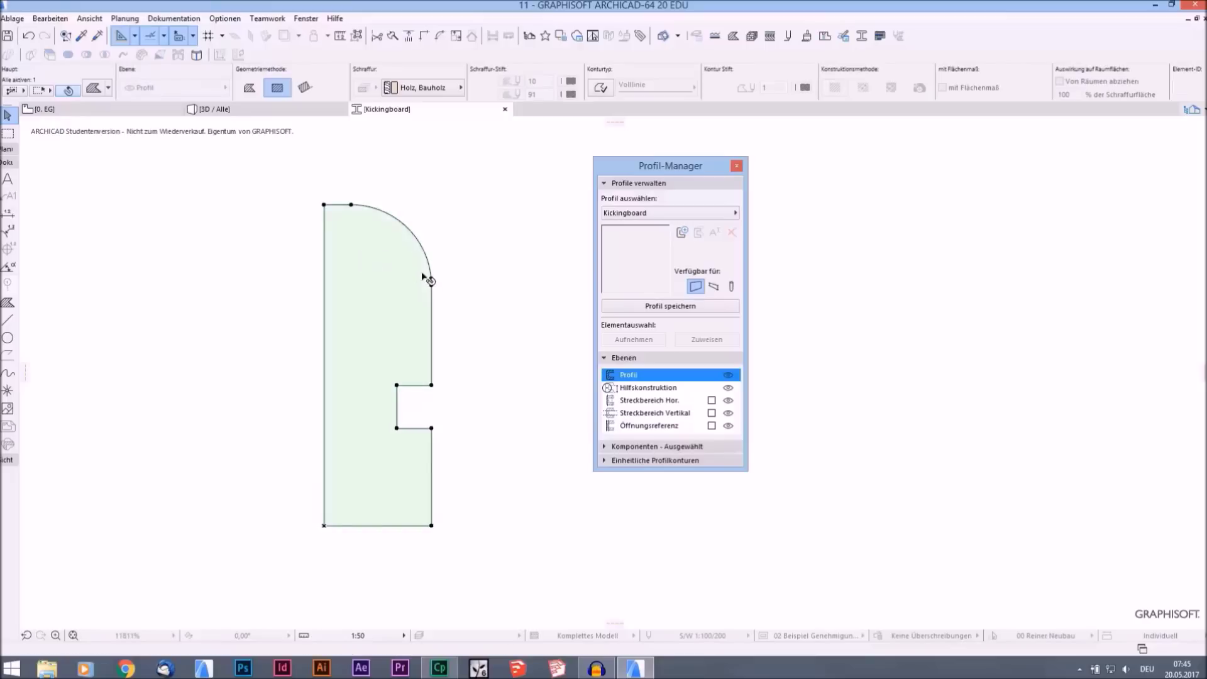
left_click(465, 255)
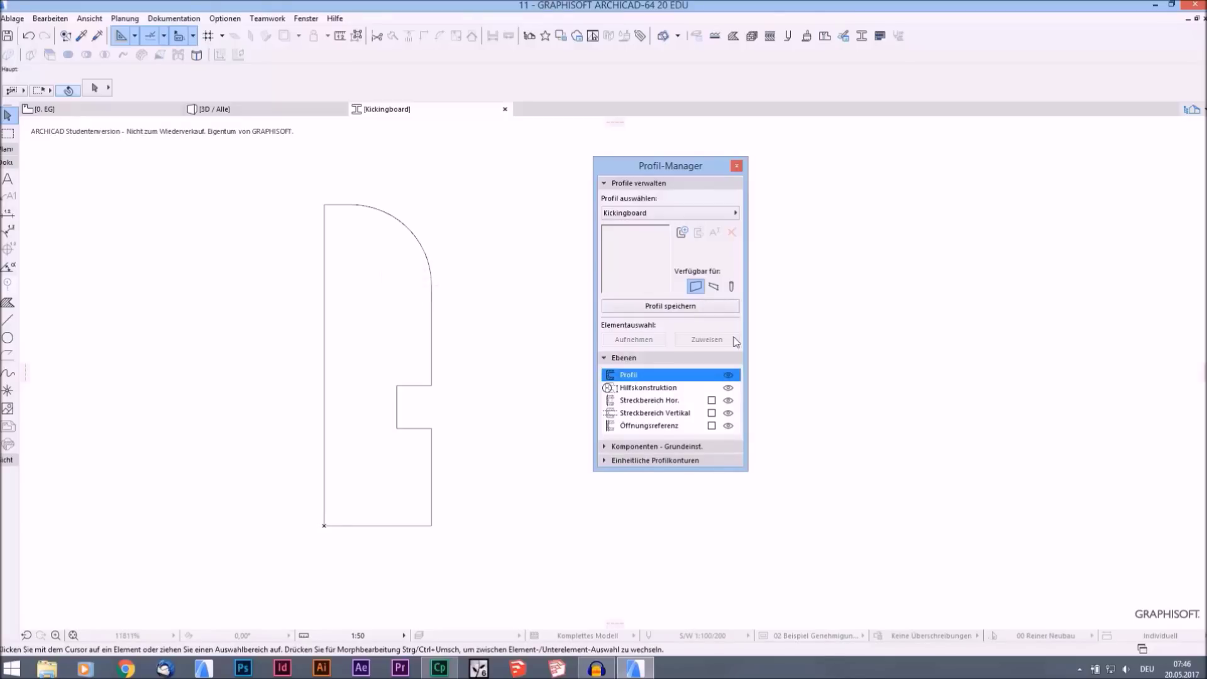
left_click(677, 309)
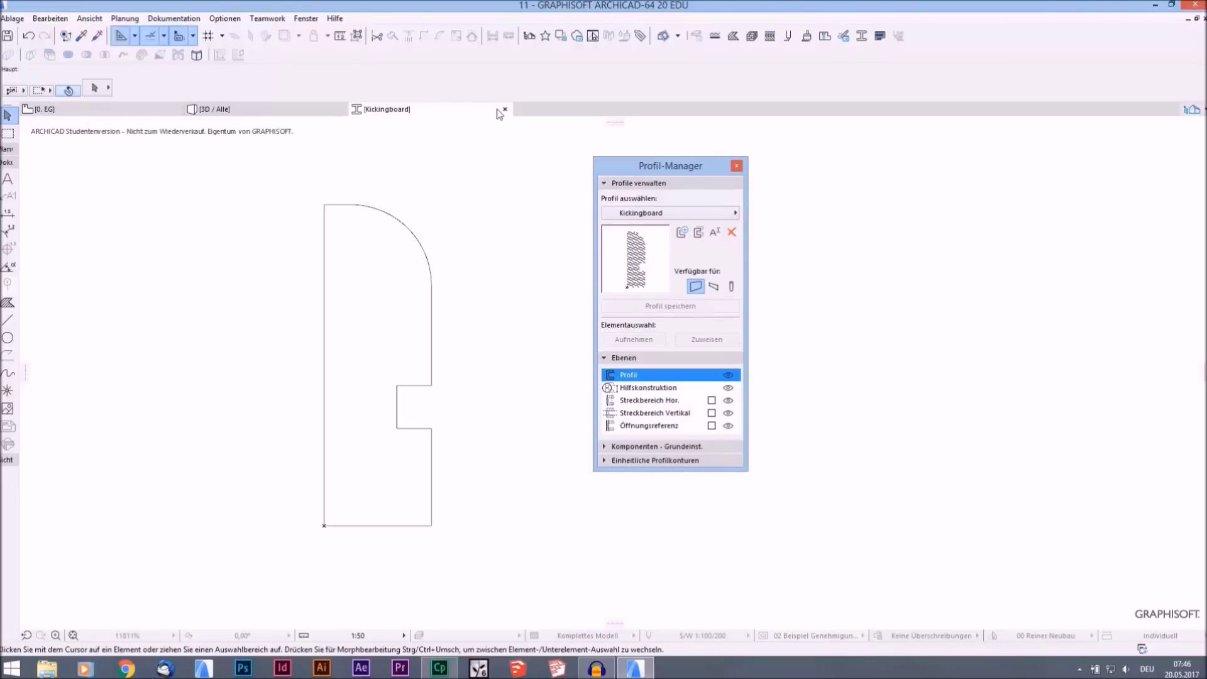
- Close the Kickingboard editor and zoom into the small room in 3D
left_click(738, 169)
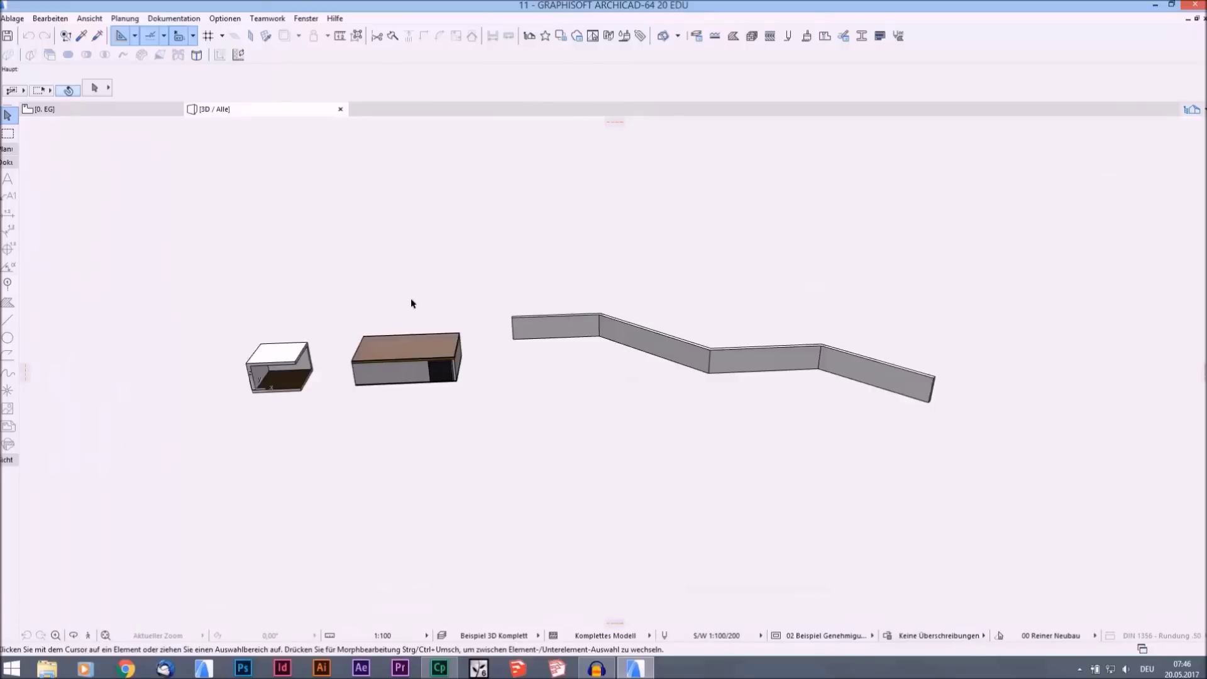
scroll(255, 390, "up", 5)
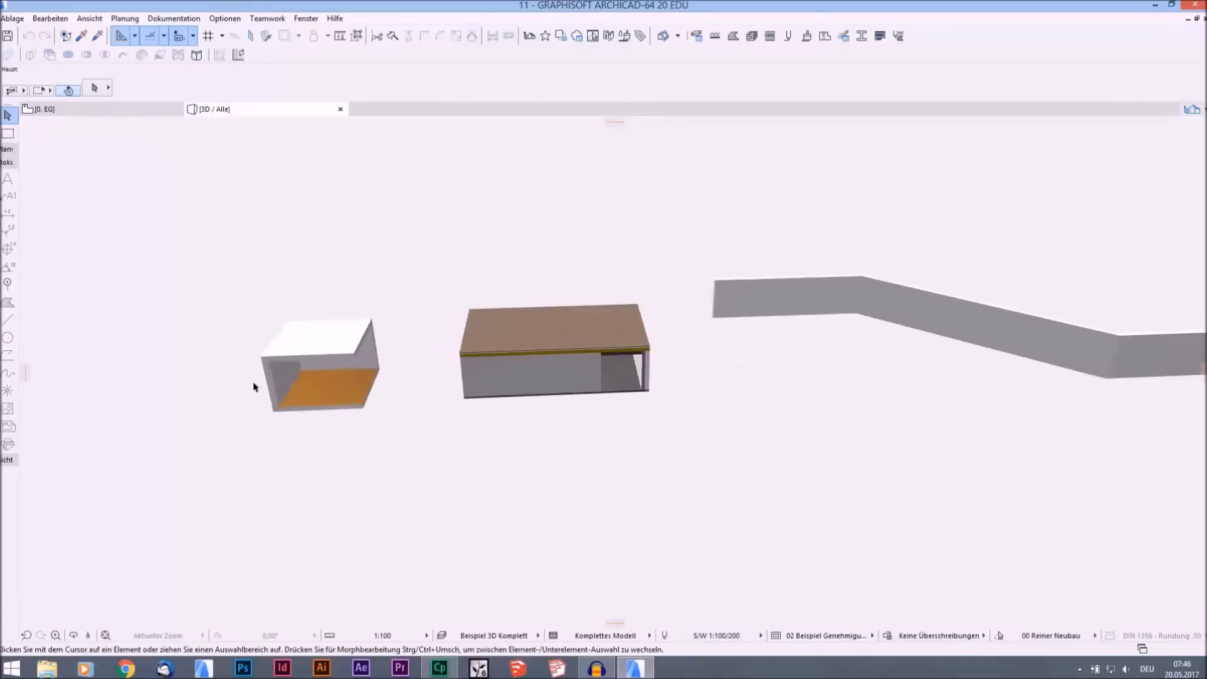
scroll(270, 332, "up", 6)
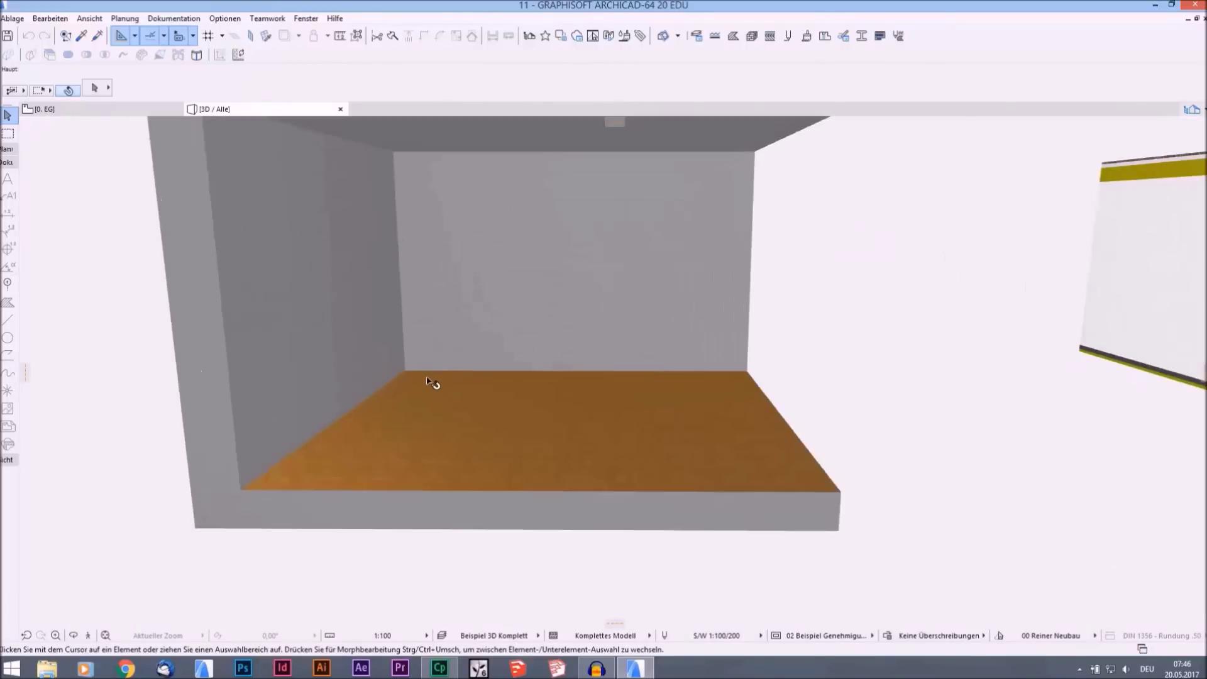
scroll(431, 396, "down", 5)
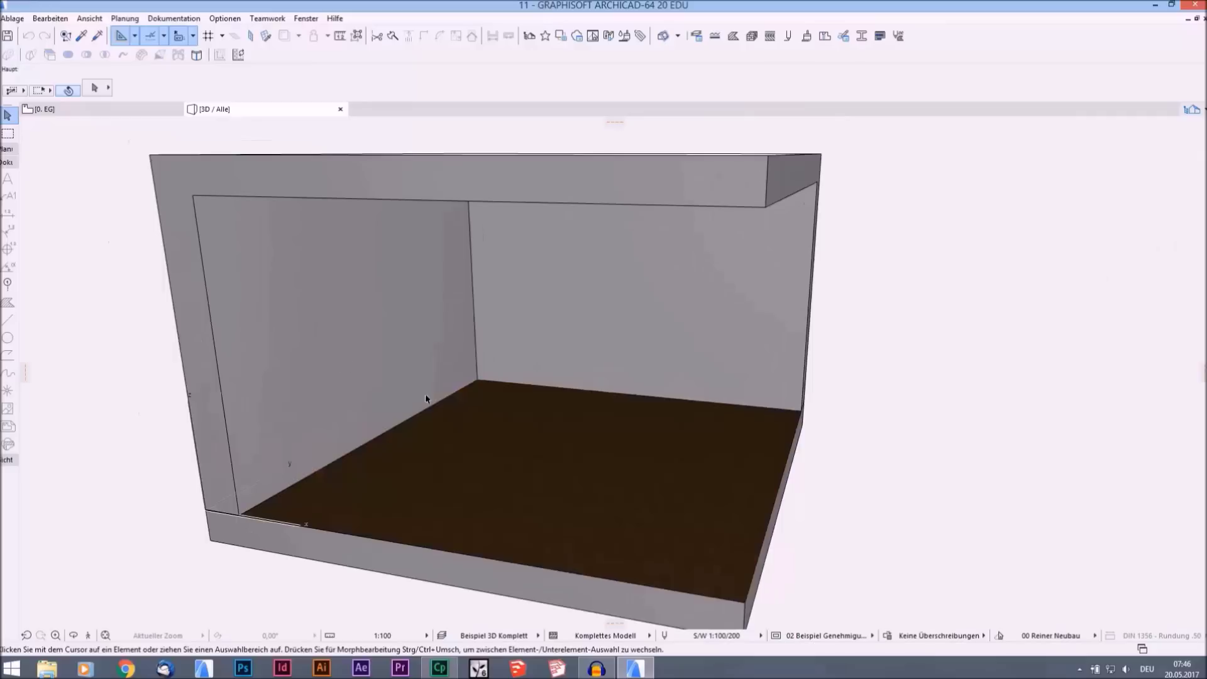
- Activate the Wall tool and set its structure type to a custom profile
left_click(19, 163)
left_click(11, 167)
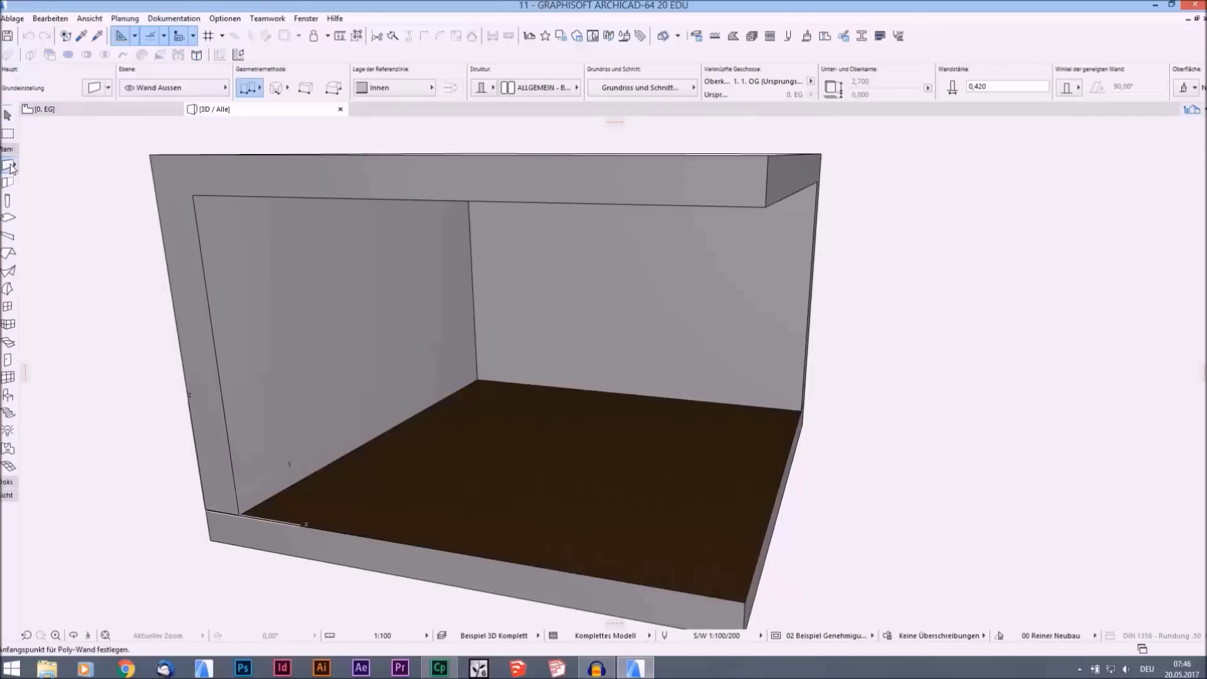
left_click(494, 89)
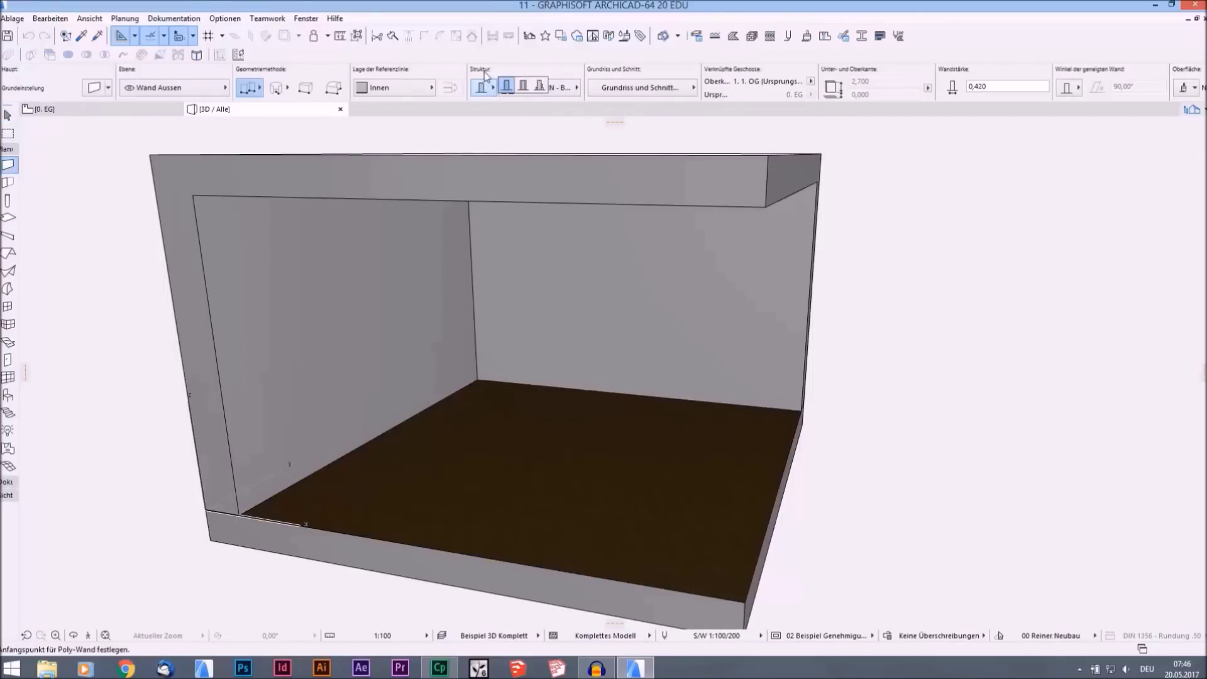
left_click(539, 88)
- Choose Kickingboard from the wall profile list, giving 0,020 x 0,060 walls
left_click(538, 91)
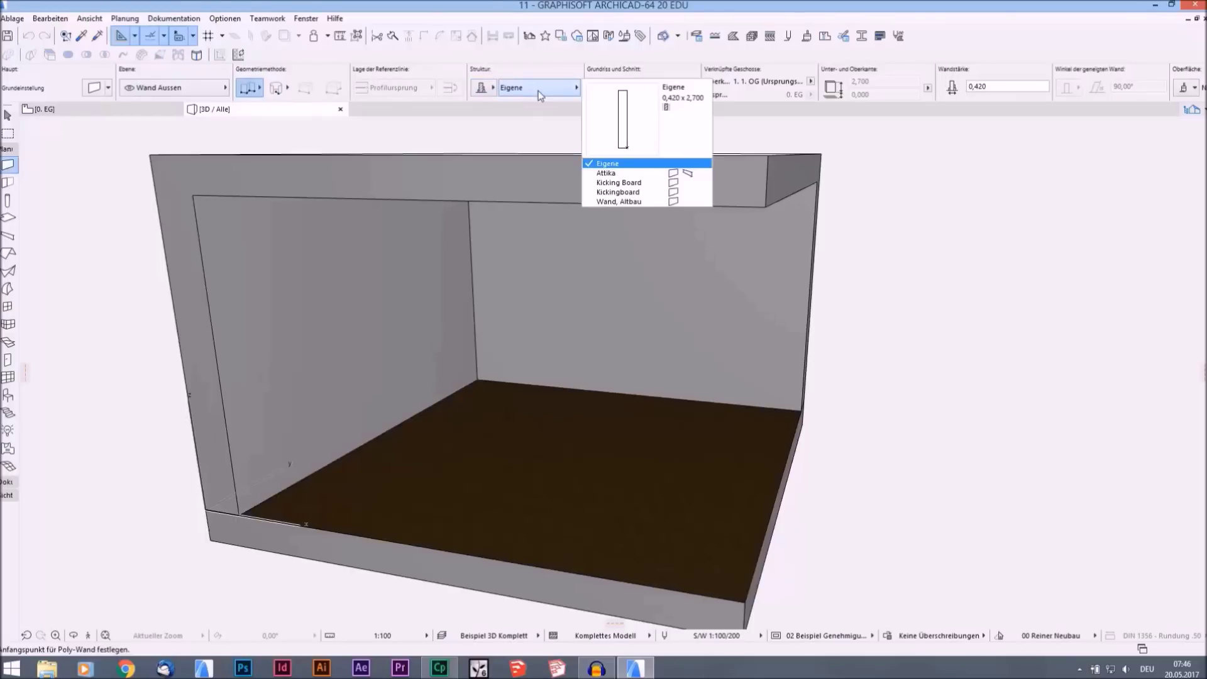
left_click(627, 193)
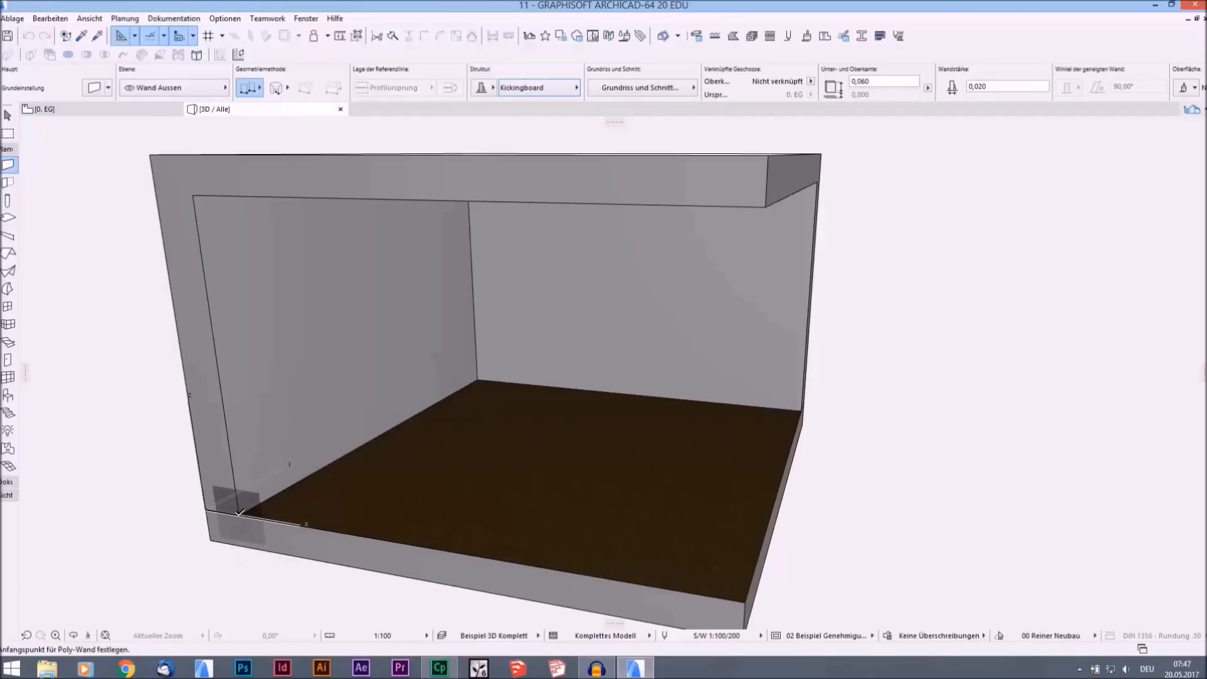
- Draw a Kickingboard poly-wall from the front-left floor corner via back-left to back-right
left_click(238, 514)
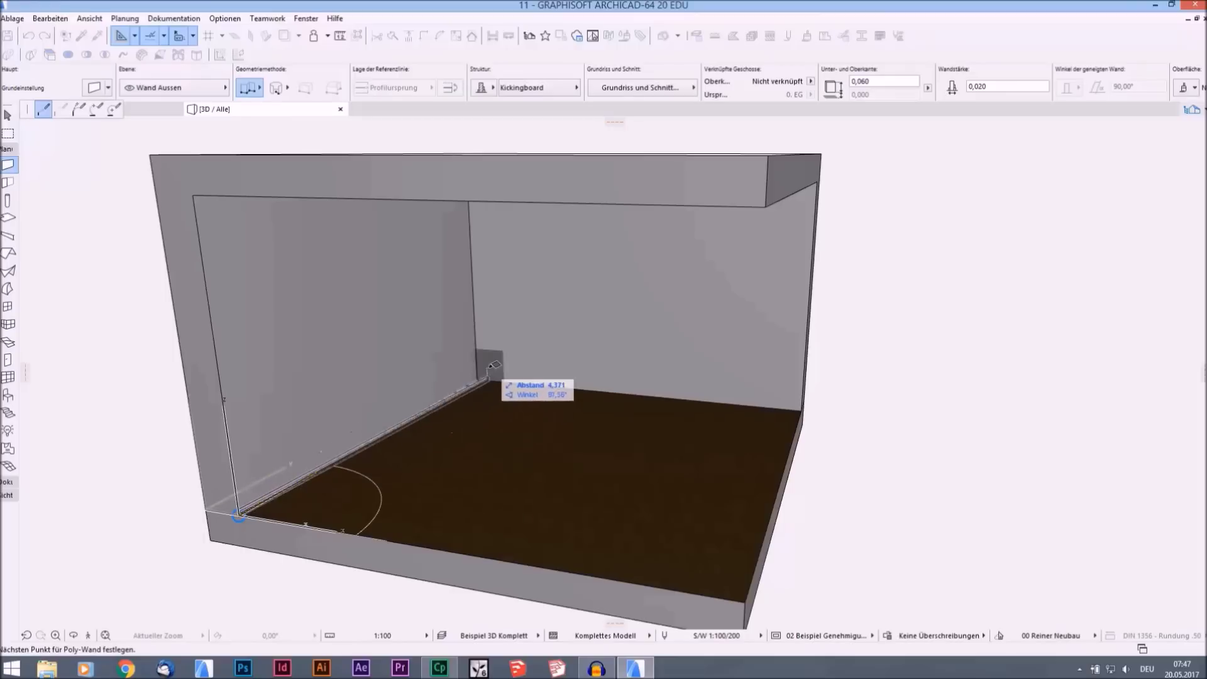
left_click(478, 376)
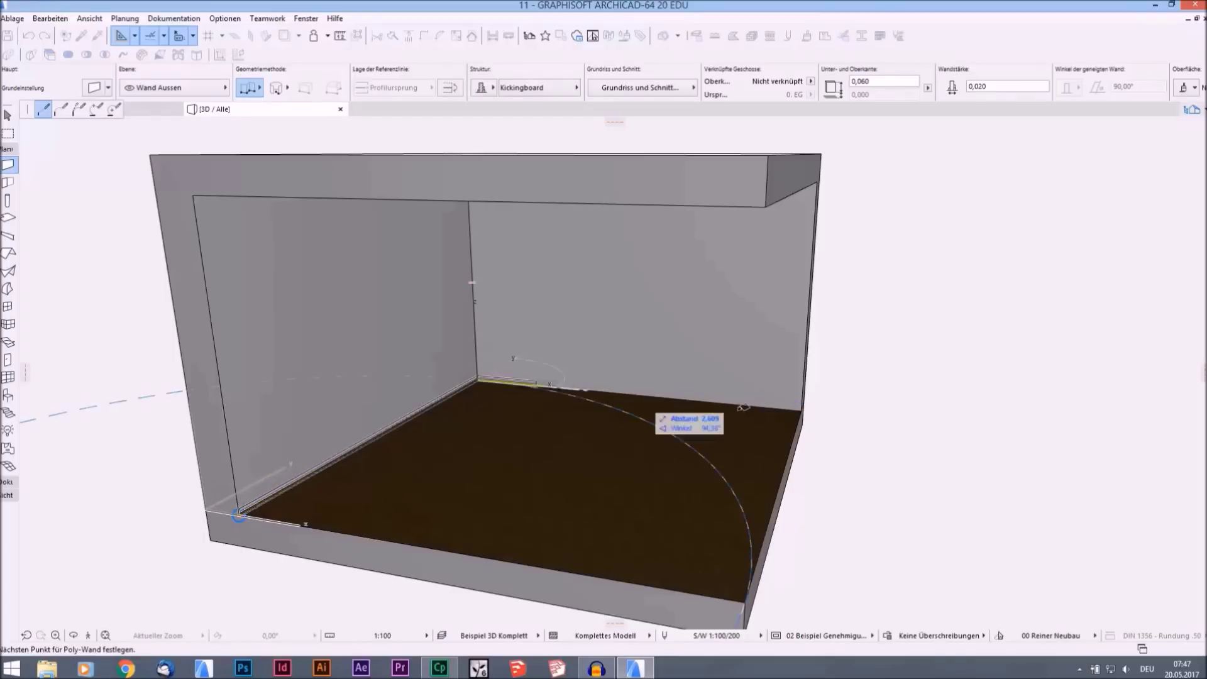
left_click(802, 407)
left_click(803, 408)
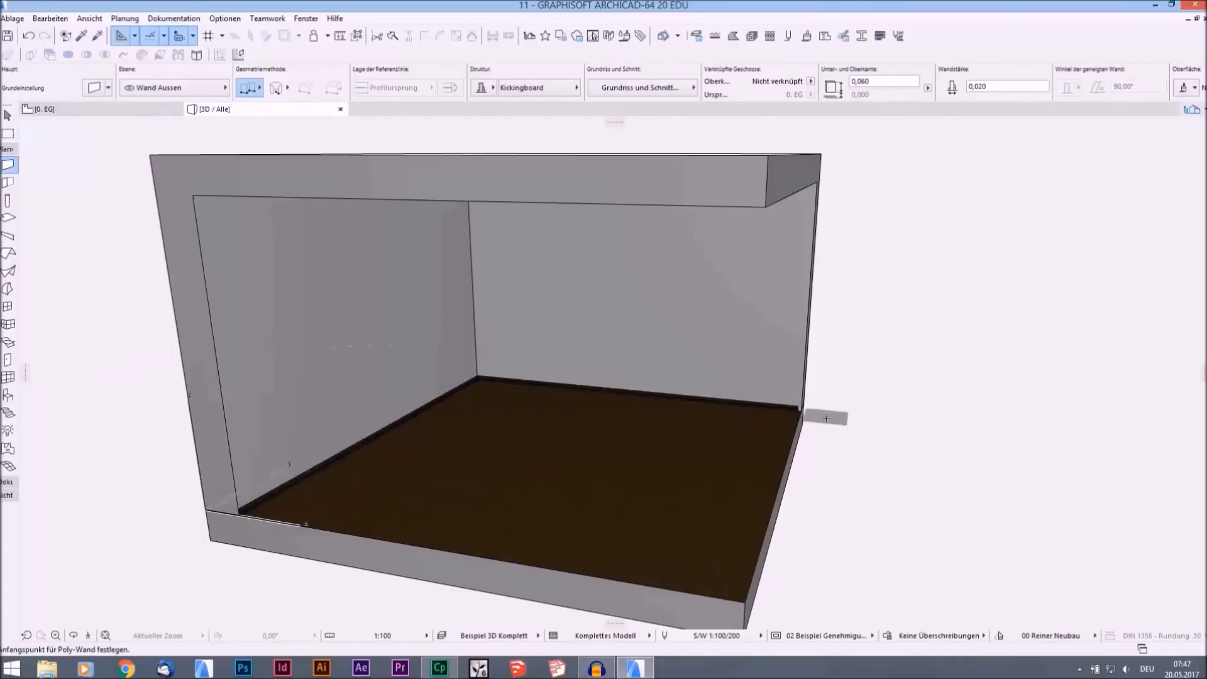
scroll(237, 536, "up", 10)
mouse_move(183, 503)
left_mouse_down()
mouse_move(242, 409)
mouse_move(339, 472)
mouse_move(420, 396)
mouse_move(487, 404)
mouse_move(500, 436)
mouse_move(747, 418)
mouse_move(552, 452)
mouse_move(685, 418)
mouse_move(657, 423)
mouse_move(976, 442)
mouse_move(751, 434)
mouse_move(654, 390)
left_mouse_up()
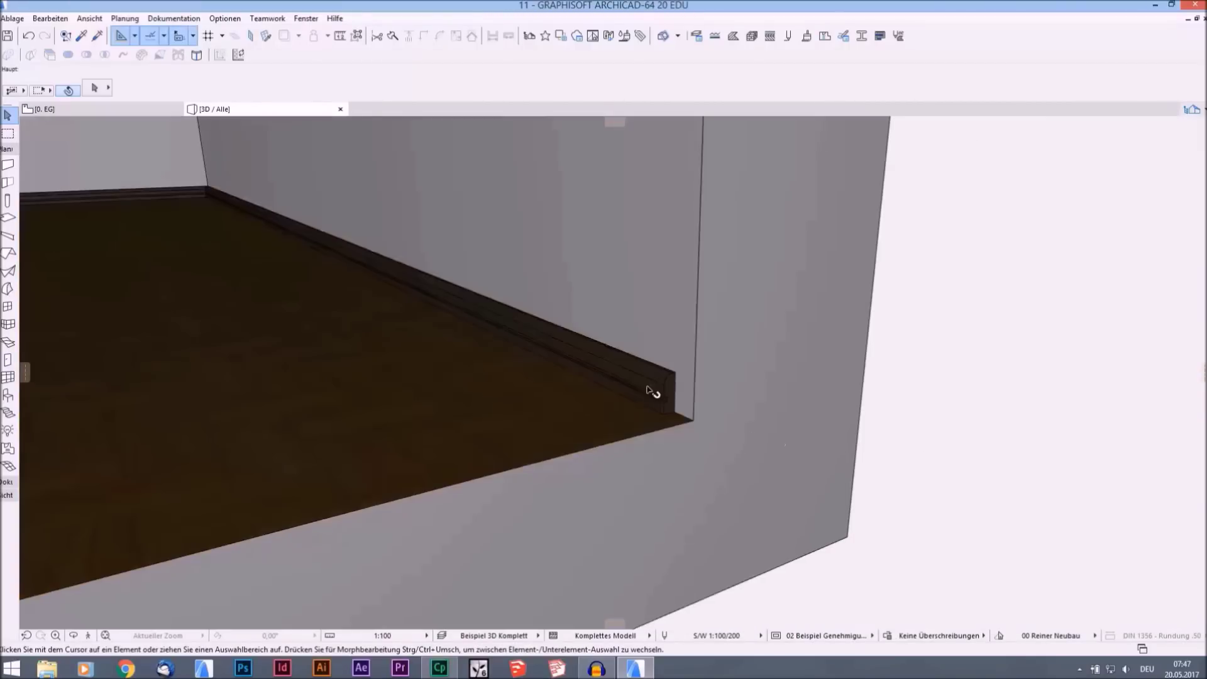
- Select the kickboard and move its left end toward the back corner
left_click(675, 415)
middle_click_drag(679, 417, 677, 413, "shift")
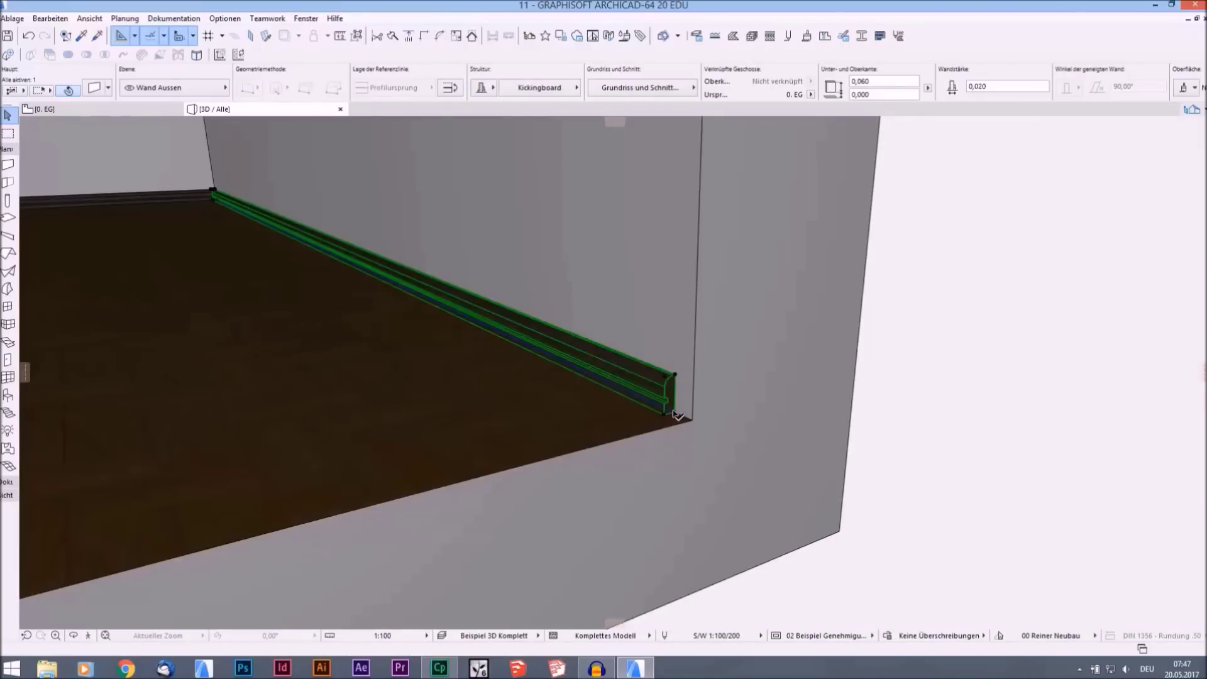
middle_click_drag(421, 335, 497, 419, "shift")
left_click(492, 418)
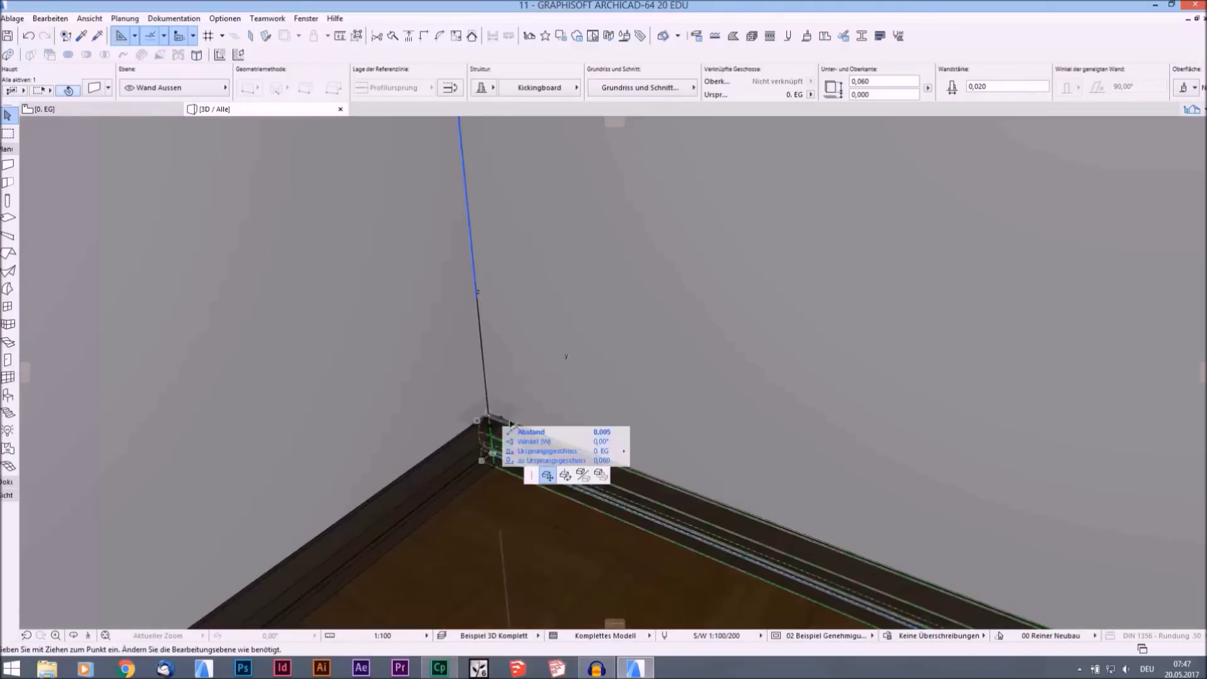
left_click(580, 451)
- Select both kickboards and extend the right one to meet the left at the corner
left_click(493, 424)
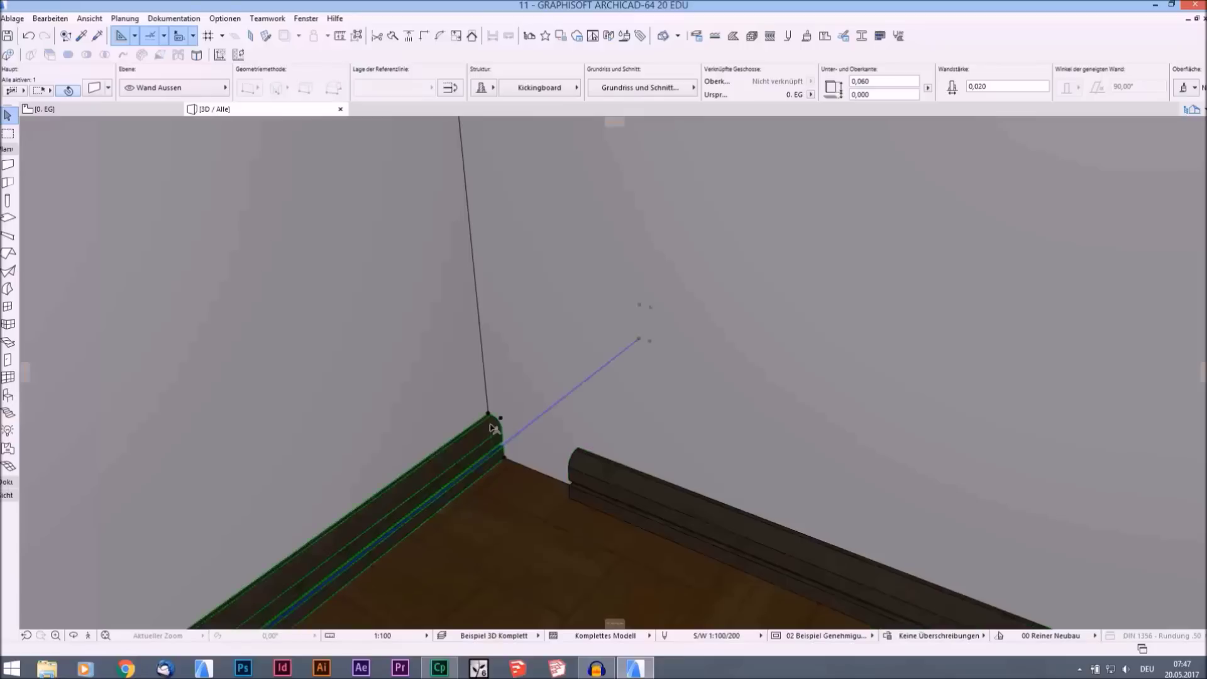
left_click(616, 486, "shift")
mouse_move(651, 506)
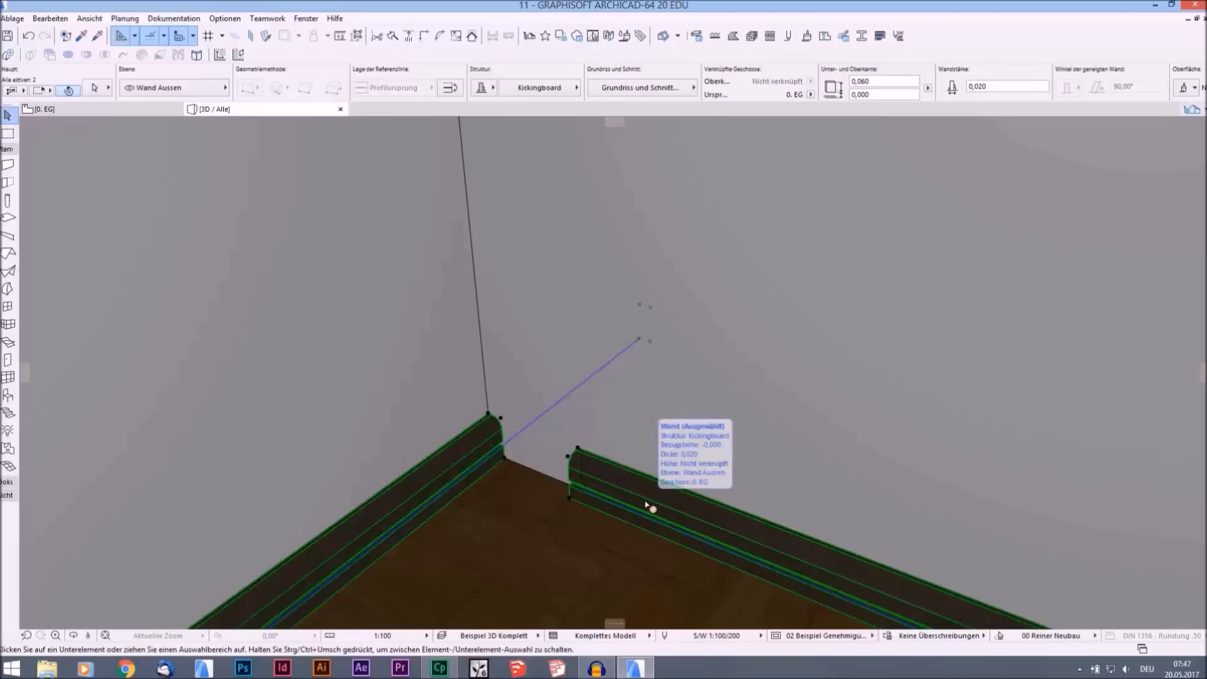
key("ctrl+equal")
key("Escape")
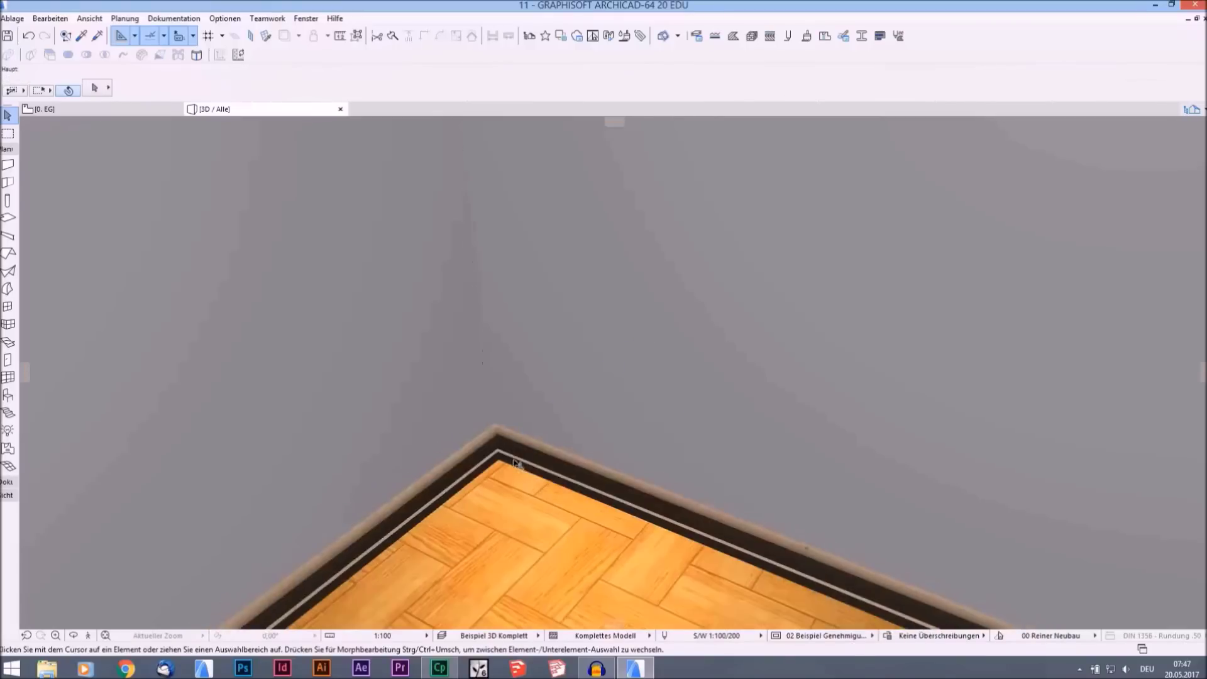
- Orbit around the 3D model to bring the second building into view
scroll(551, 484, "down", 5)
middle_click_drag(551, 482, 542, 438, "shift")
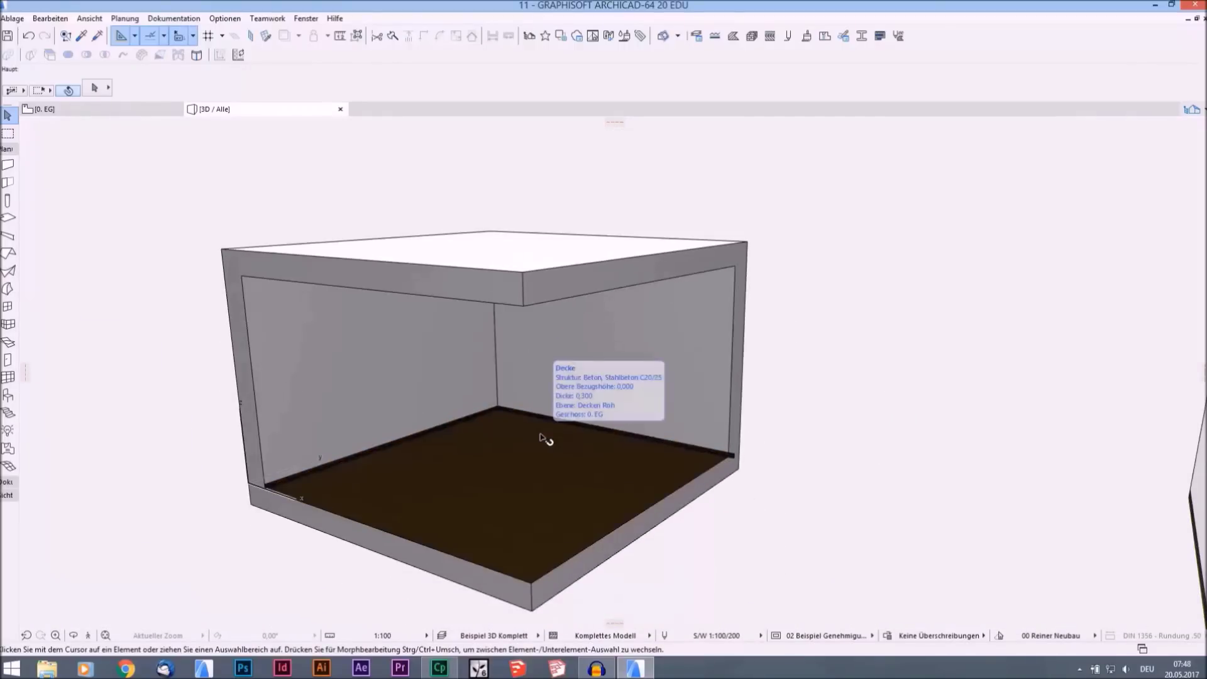
middle_click_drag(622, 478, 868, 481, "shift")
middle_click_drag(442, 442, 687, 492, "shift")
scroll(566, 496, "down", 3)
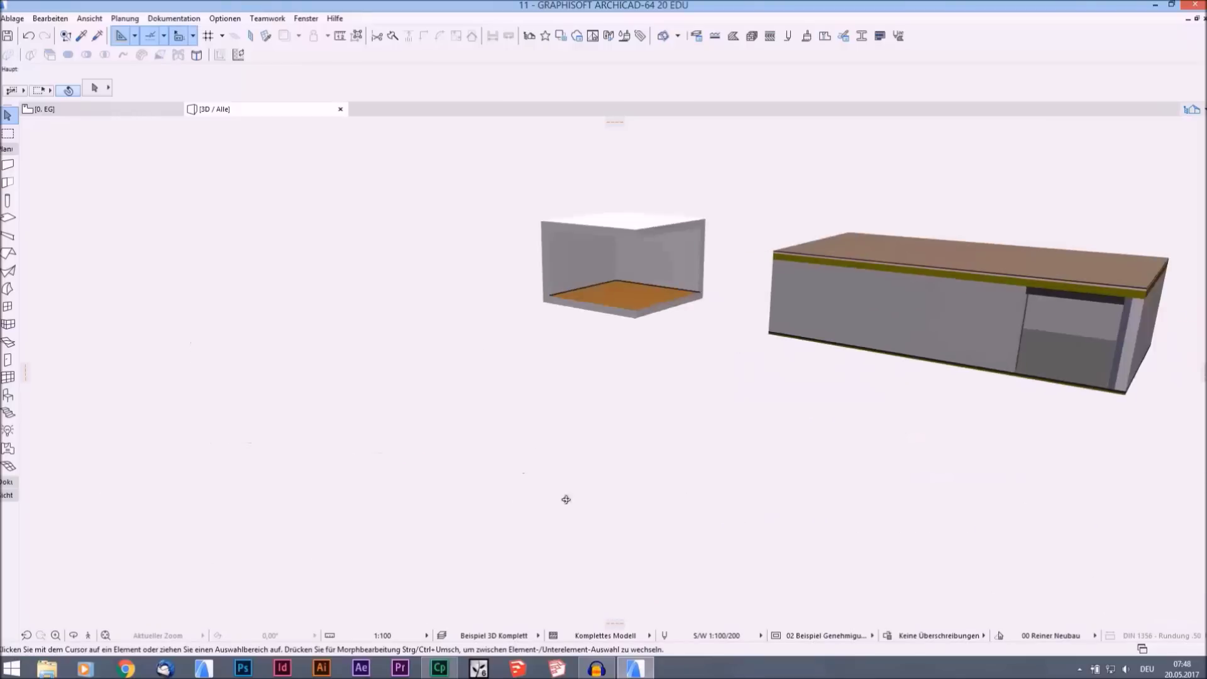
middle_click_drag(565, 496, 511, 528, "shift")
scroll(644, 416, "up", 2)
scroll(643, 416, "up", 5)
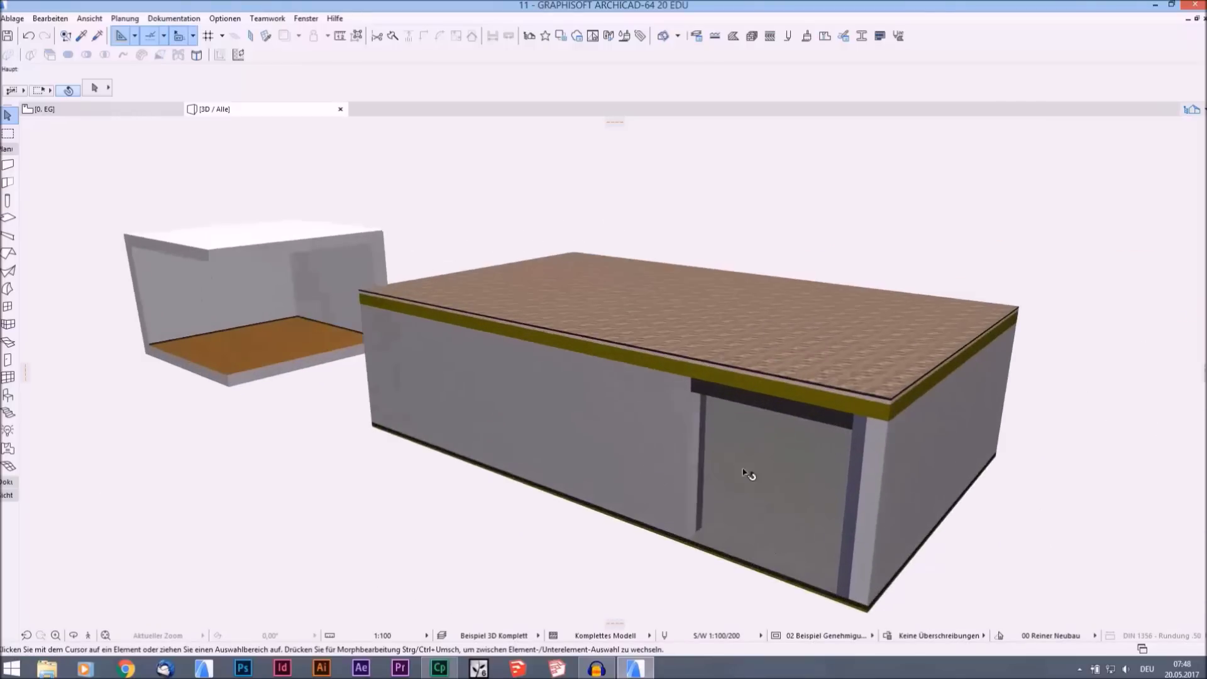
scroll(536, 471, "up", 4)
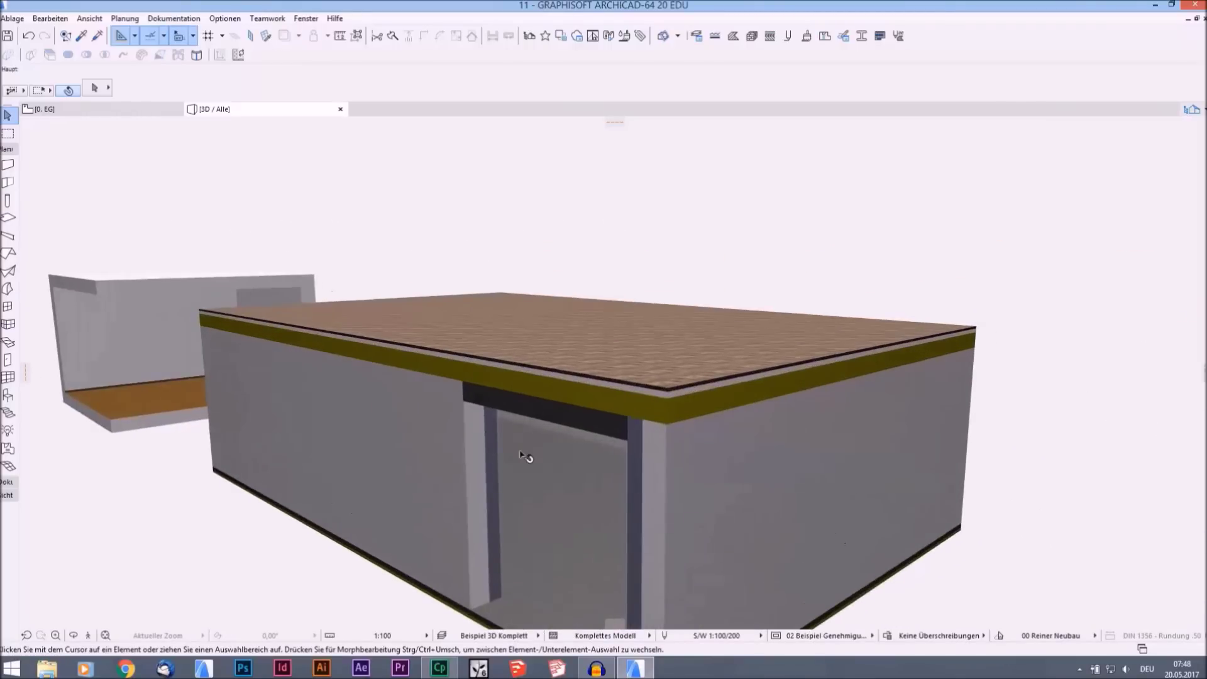
- Orbit to see the roof from above, then bring up the Profile Manager
middle_click_drag(554, 489, 503, 375, "shift")
middle_click_drag(531, 311, 423, 434, "shift")
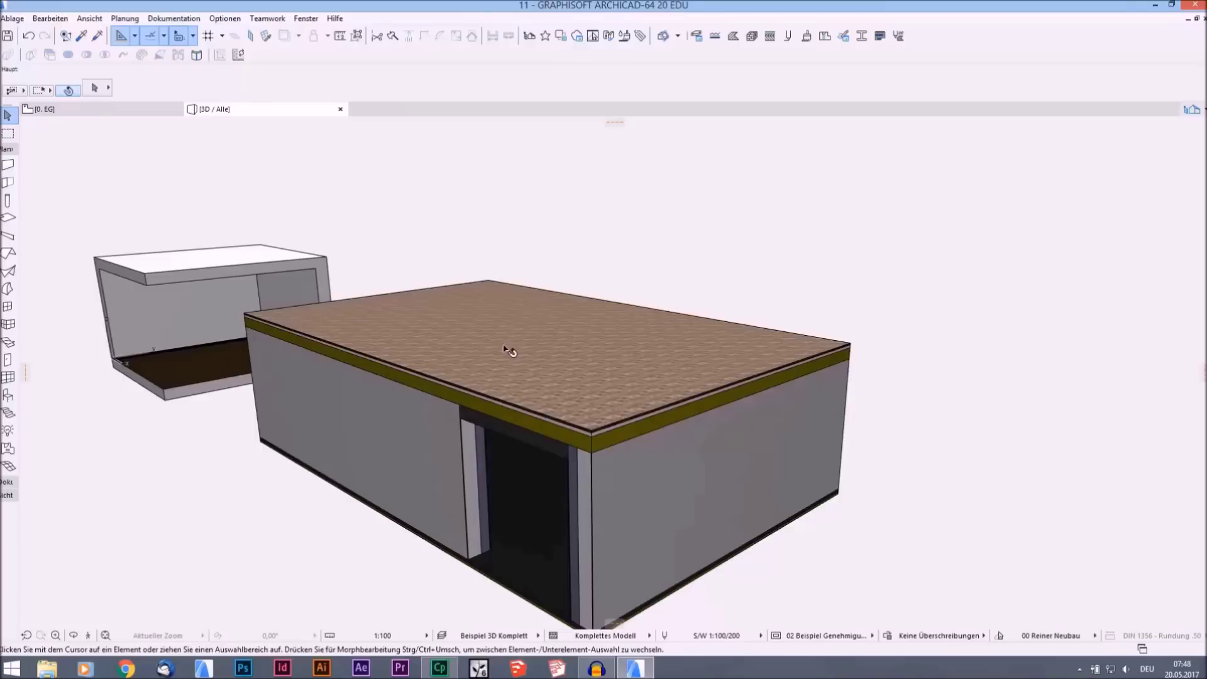
middle_click_drag(511, 349, 506, 336, "shift")
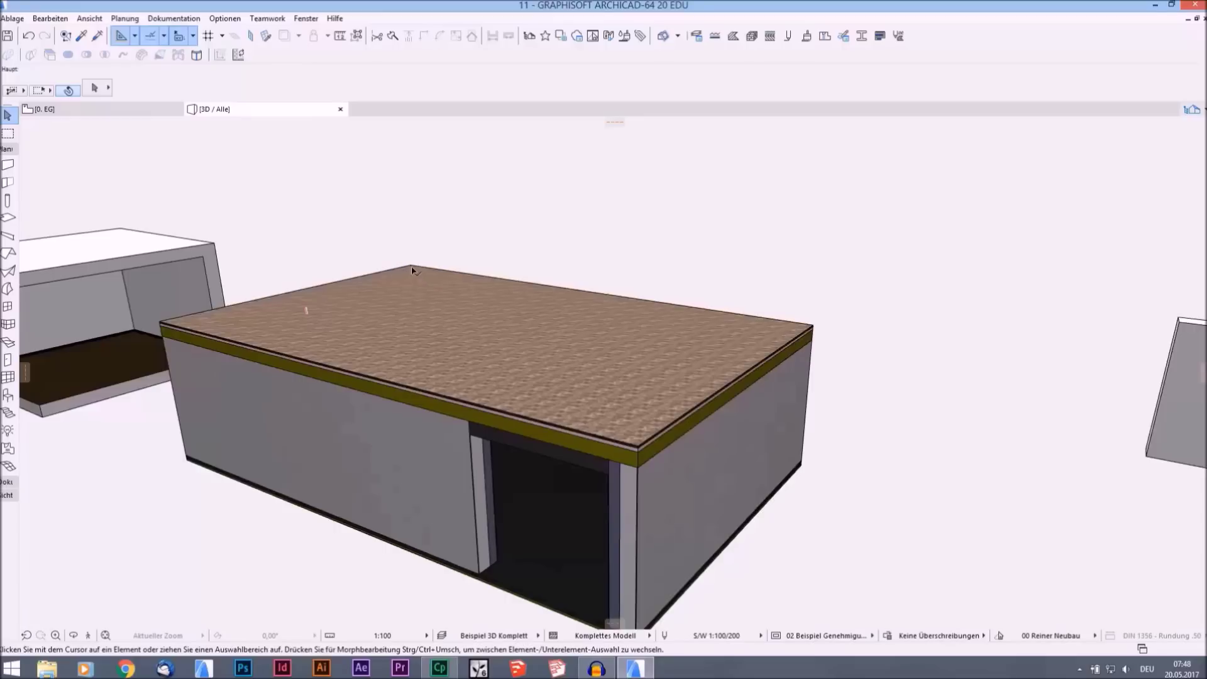
left_click(861, 35)
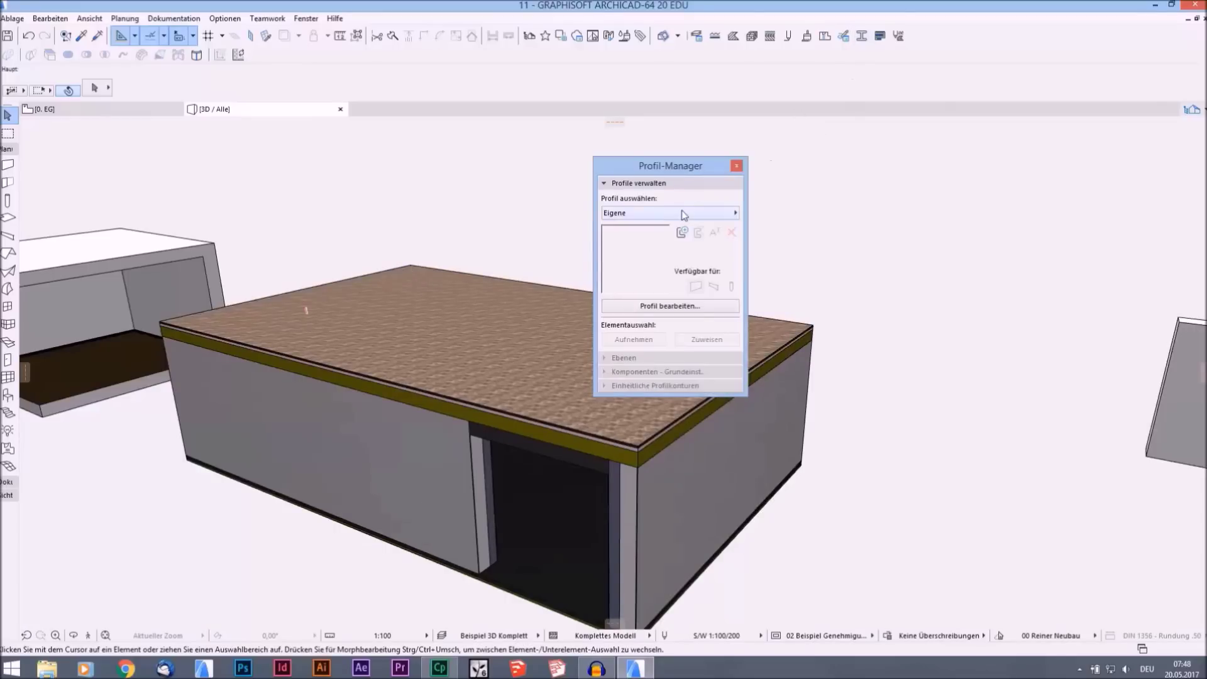
- Create a new custom profile named 'Attic' and move the Profile Manager palette to the right
left_click(682, 232)
type("Attic")
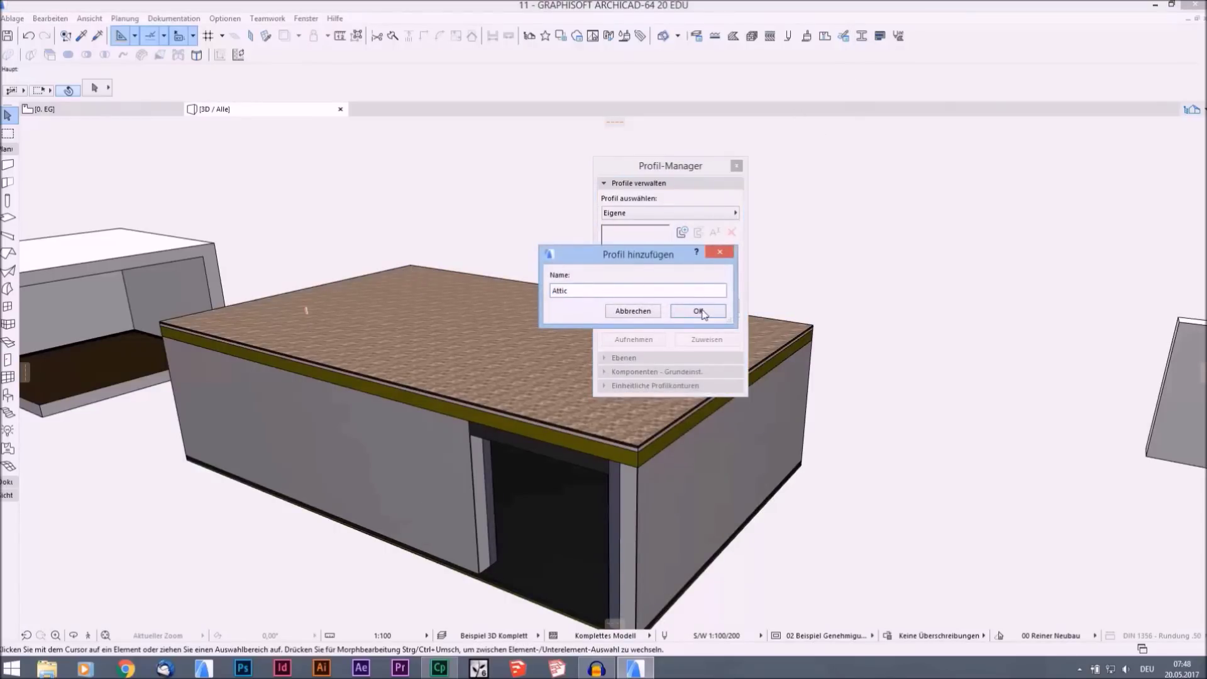
left_click(697, 310)
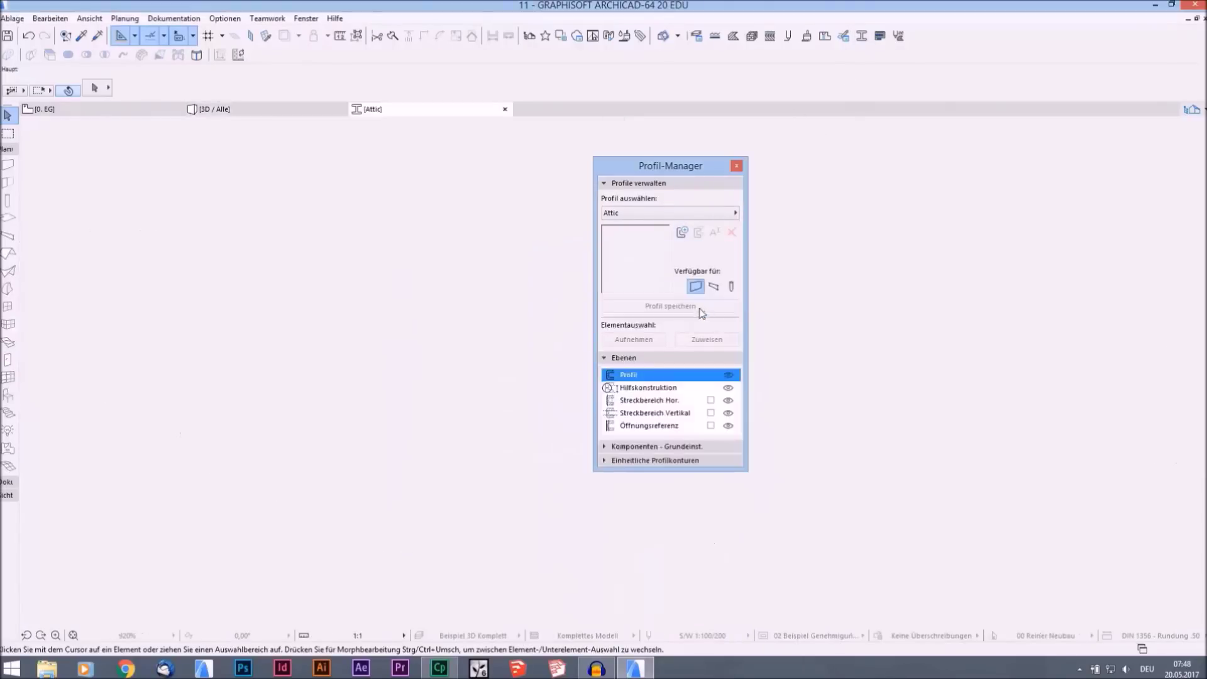
left_click_drag(668, 176, 873, 171)
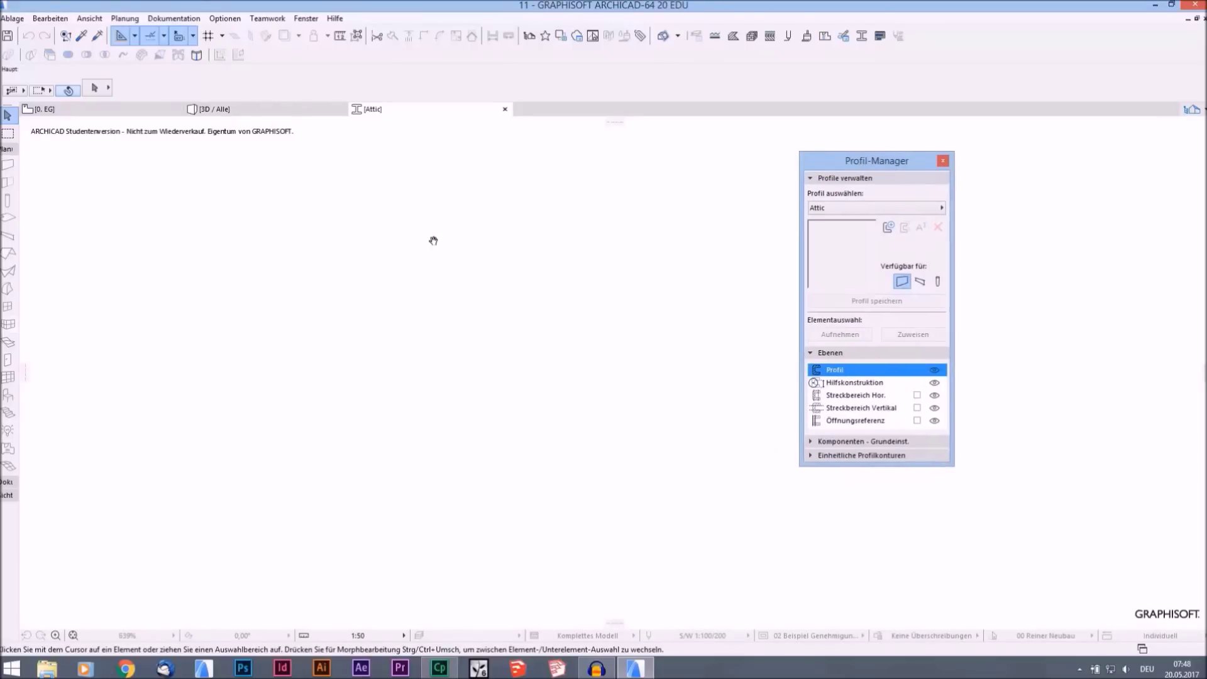
scroll(528, 451, "up", 5)
- Draw a narrow polyline strip from the origin using 0,300 height and 0,015 width
key("l")
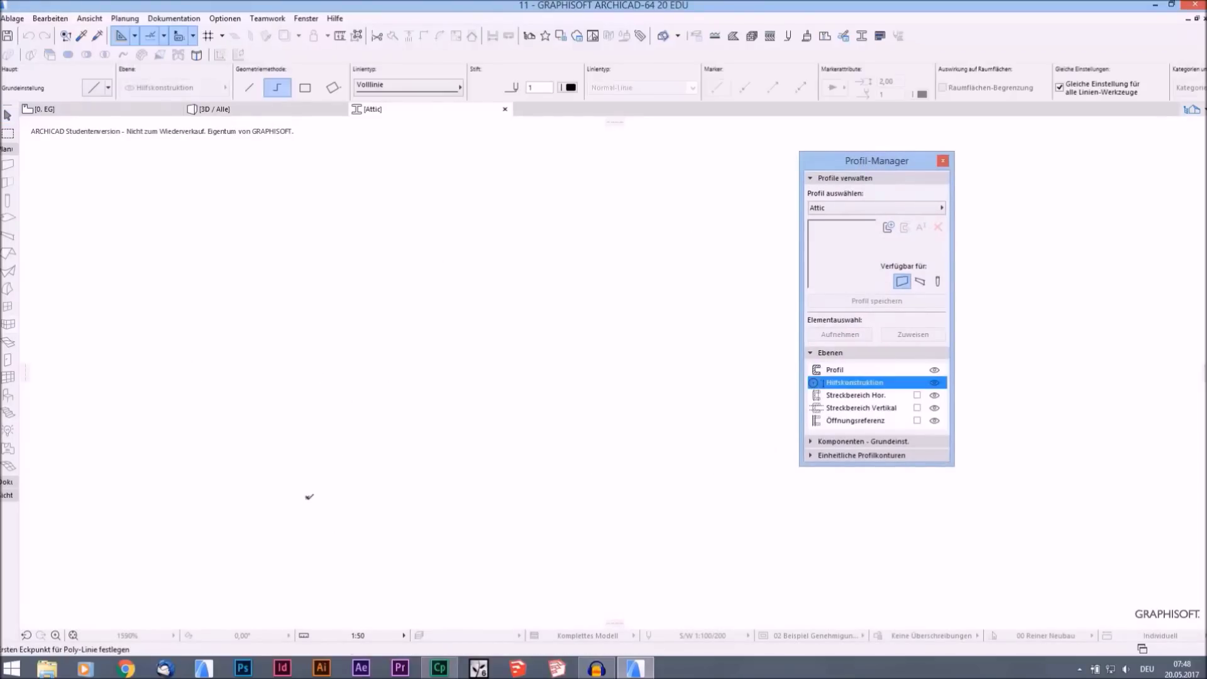
left_click(307, 497)
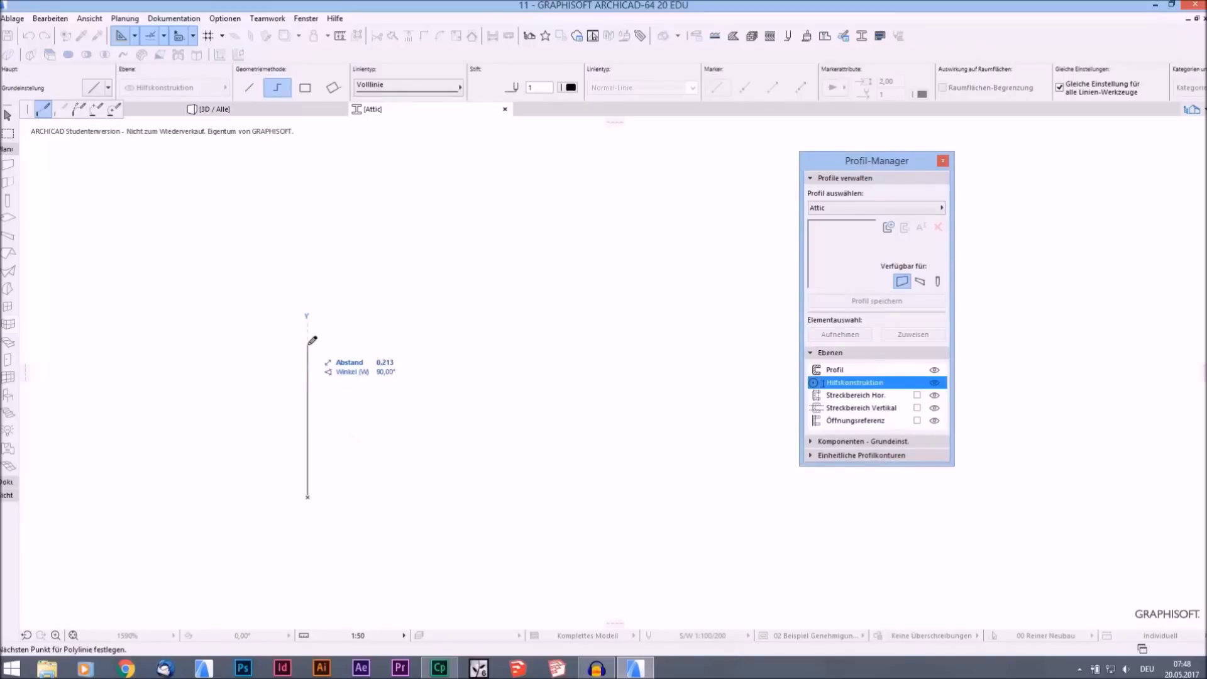
type("0,300")
key("Return")
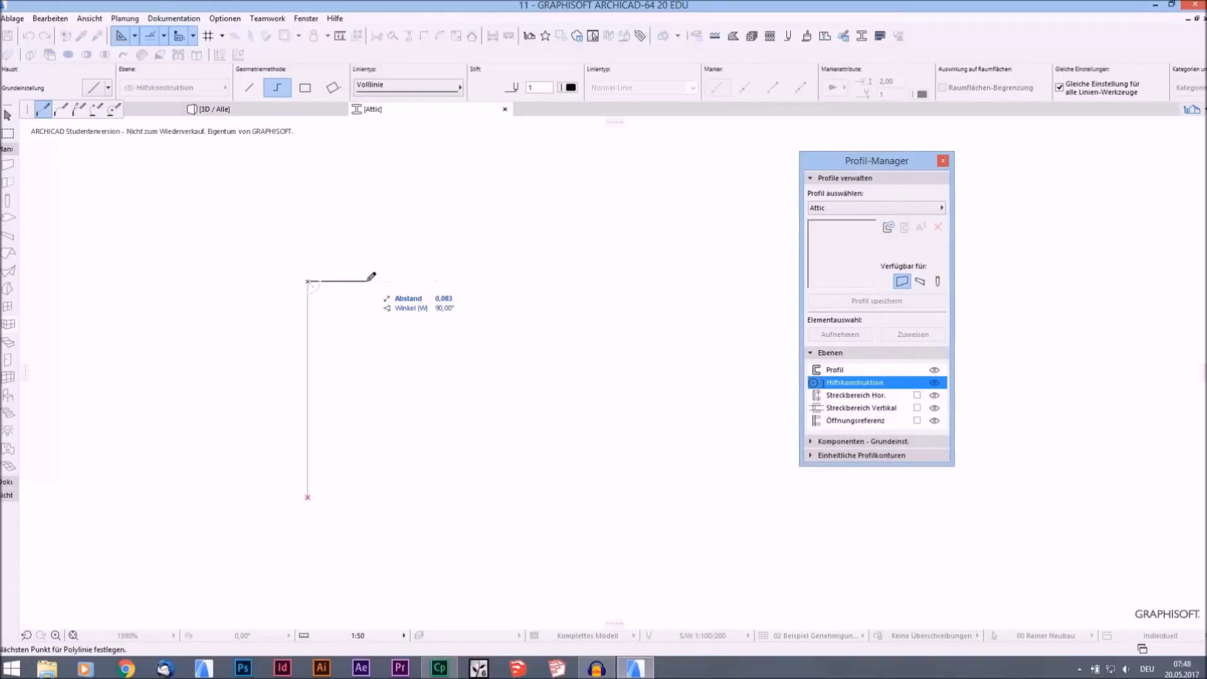
type("0,")
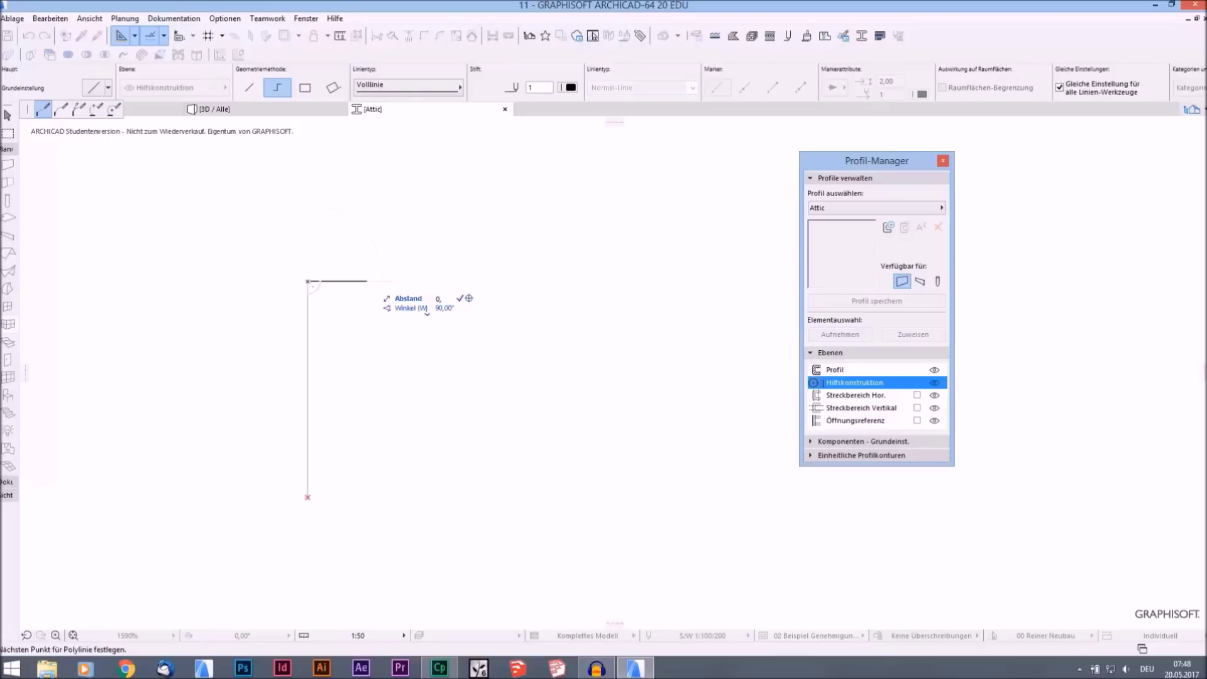
key("Return")
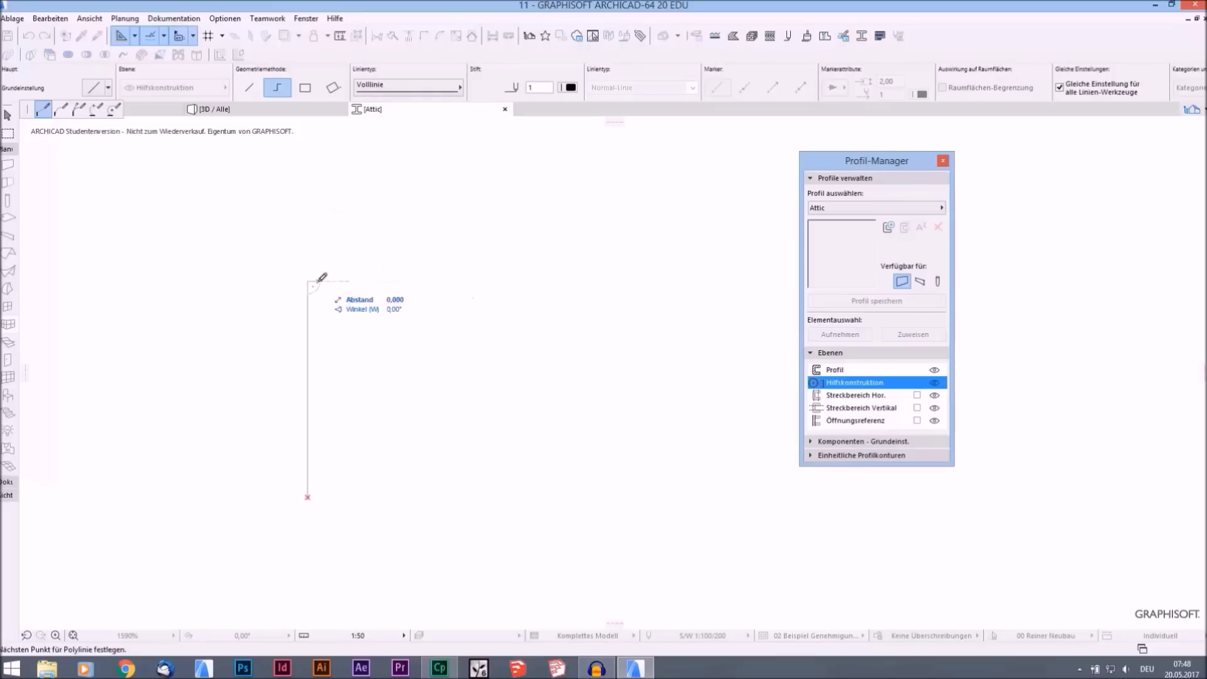
left_click(307, 496)
- Draw two adjoining full-height rectangles to the right of the strip
left_click(318, 281)
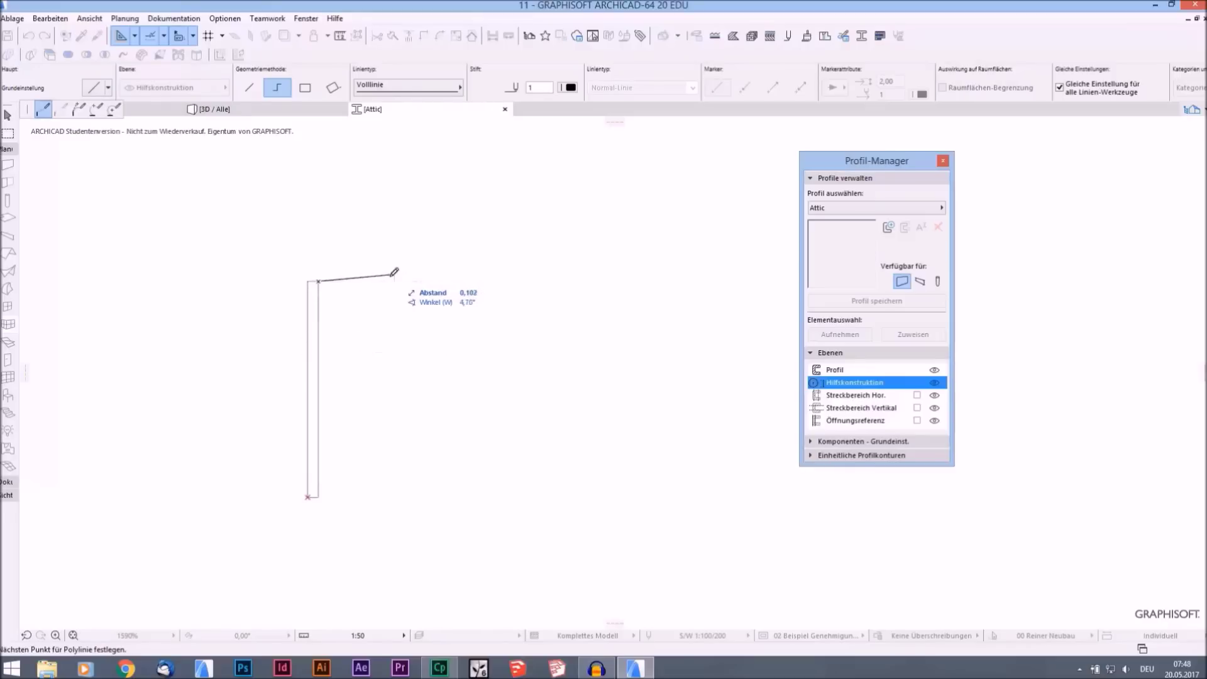
left_click(461, 282)
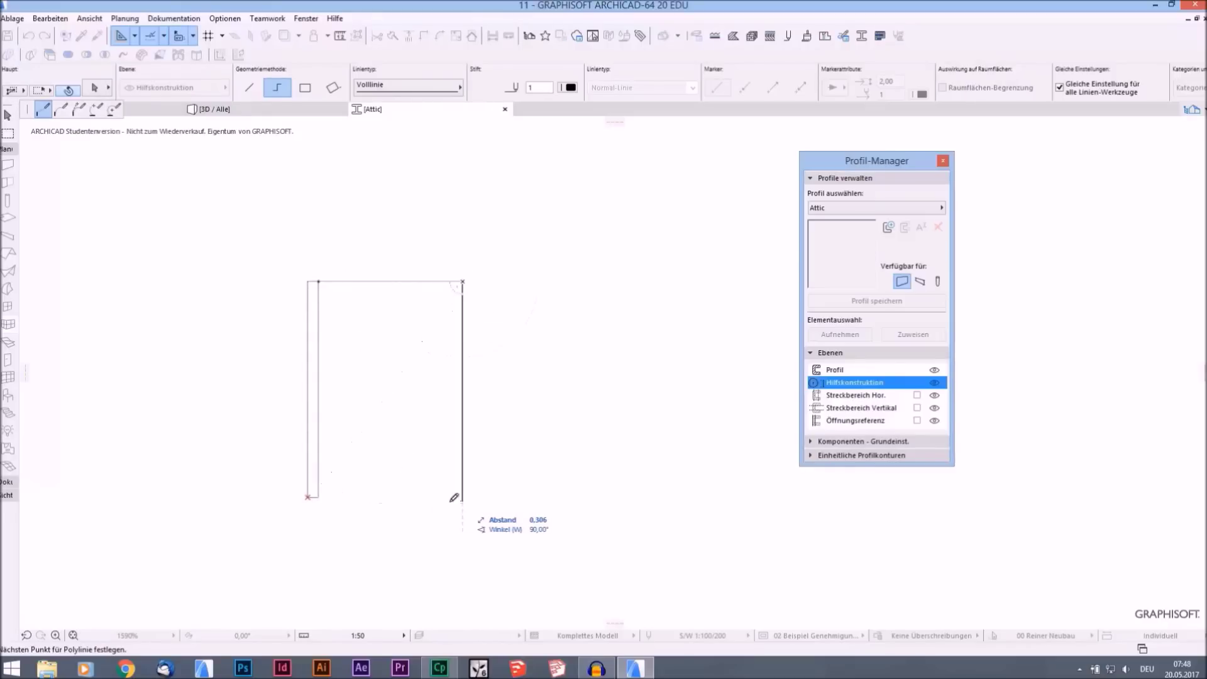
left_click(462, 497)
double_click(319, 497)
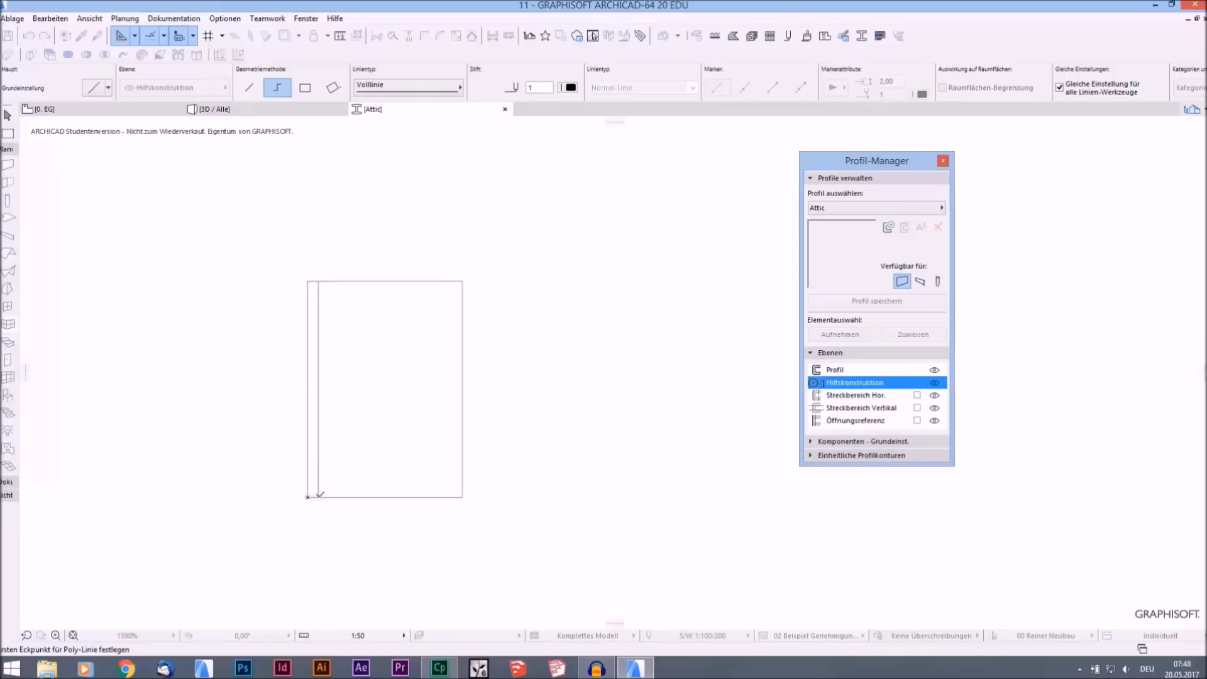
left_click(460, 282)
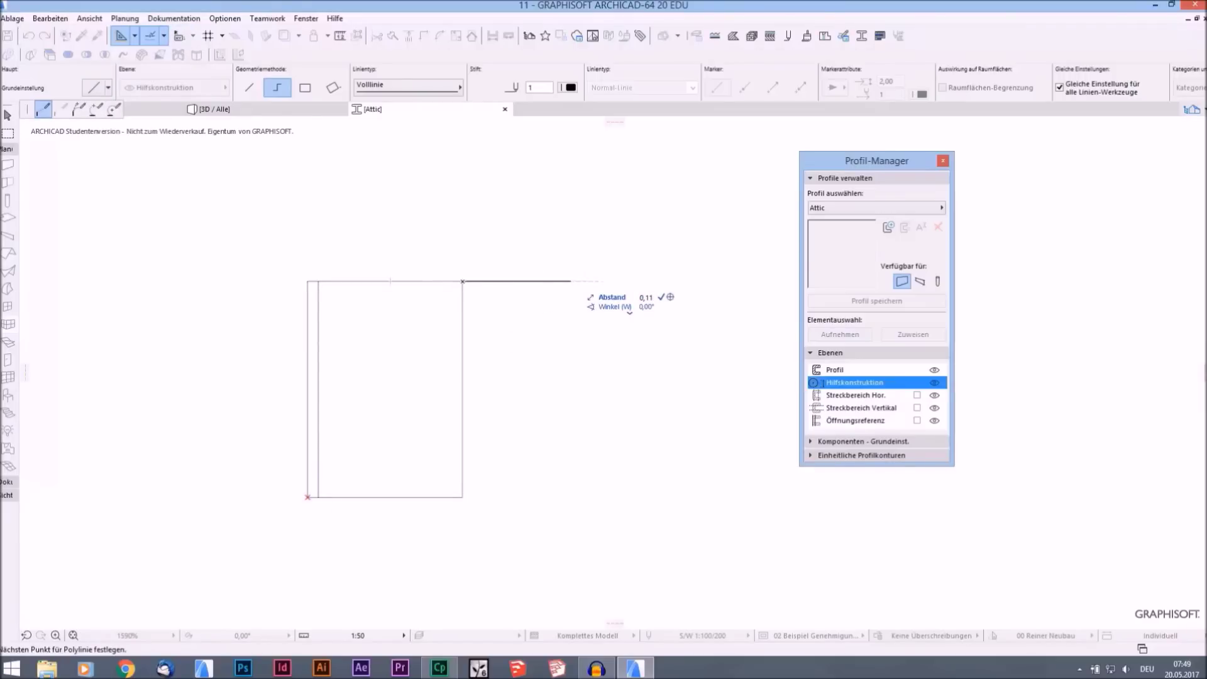
left_click(545, 281)
left_click(545, 497)
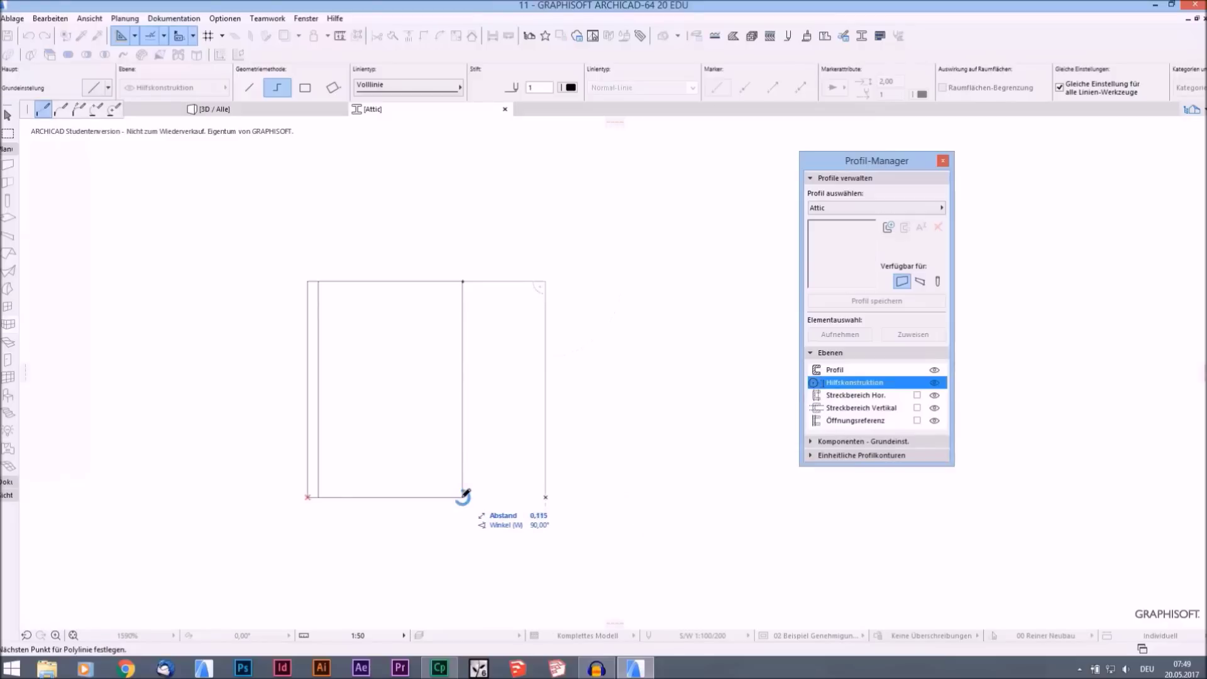
double_click(463, 496)
mouse_move(464, 303)
middle_mouse_down()
mouse_move(441, 360)
mouse_move(480, 315)
middle_mouse_up()
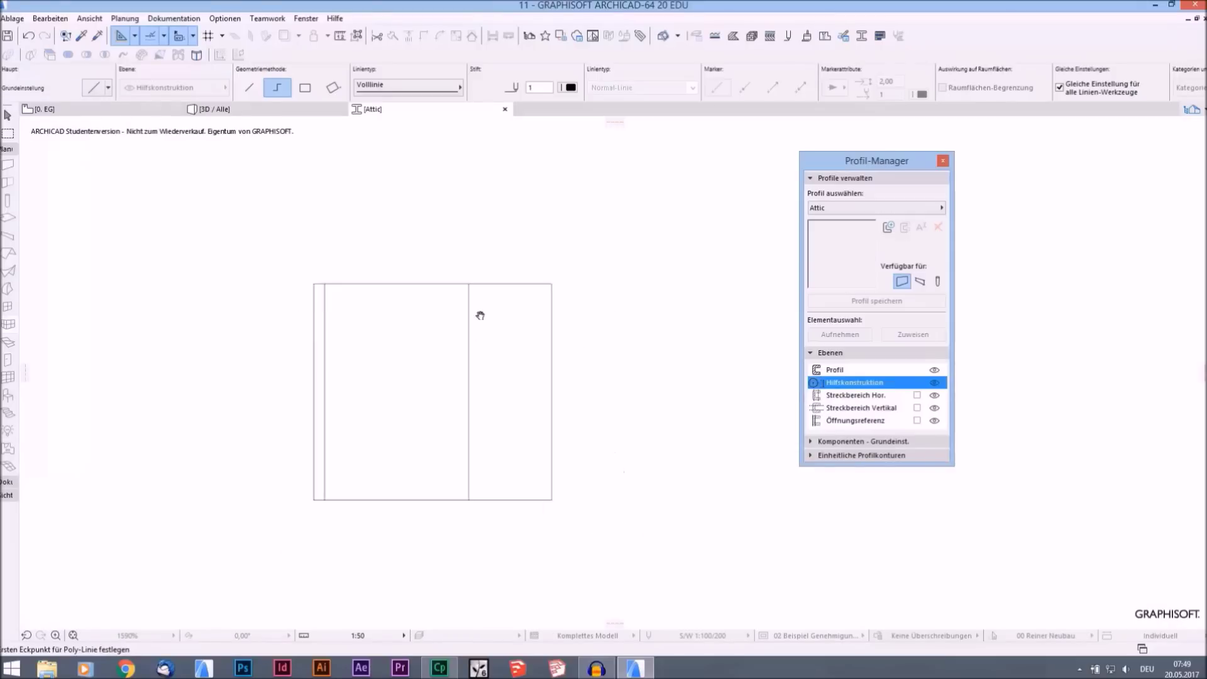
scroll(359, 258, "up", 3)
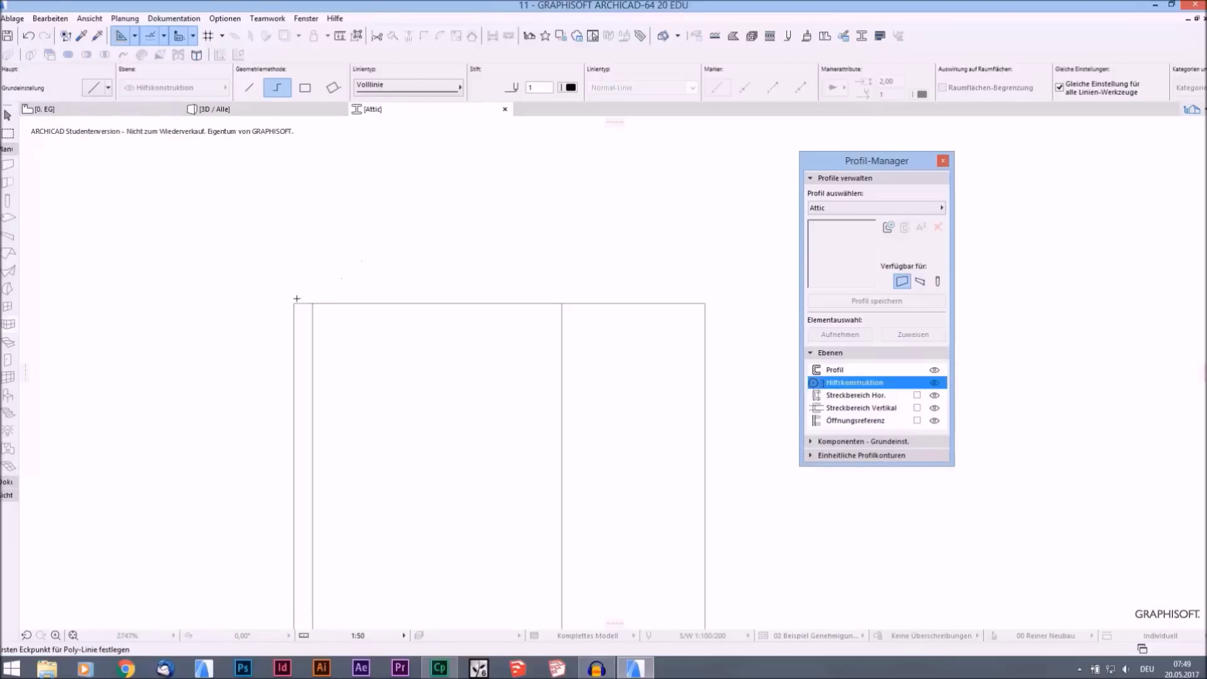
- Draw a horizontal step line and trim the divider above it
scroll(303, 299, "down", 3)
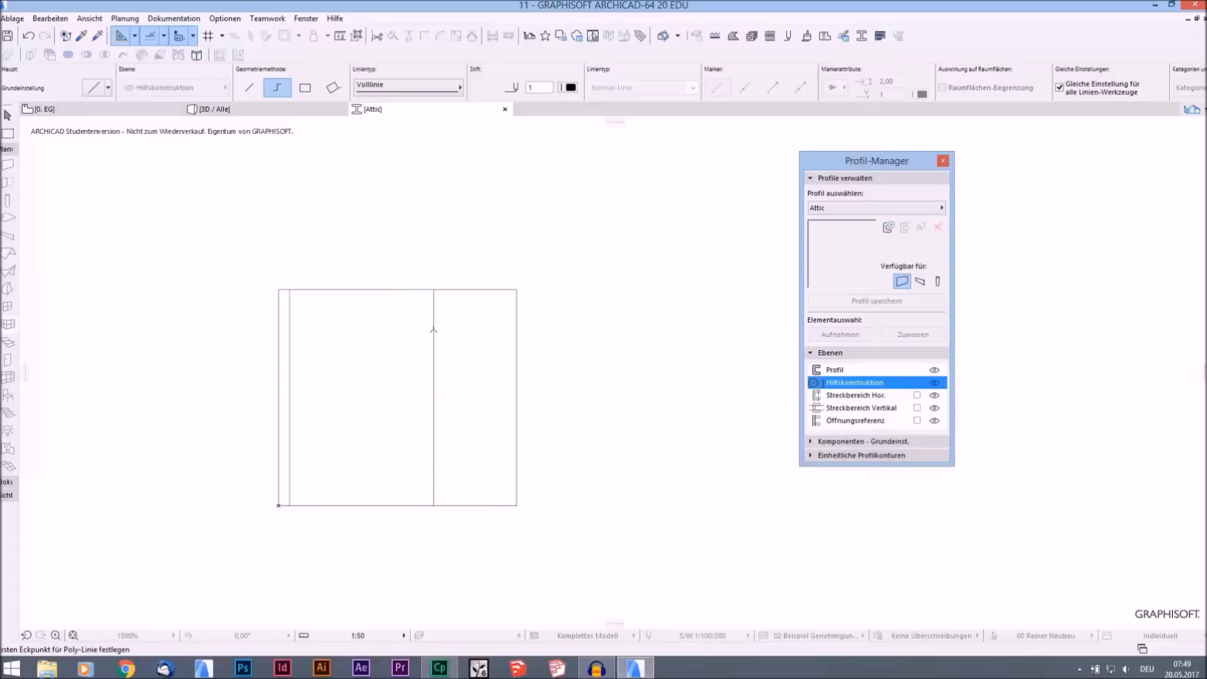
left_click(433, 330)
double_click(517, 332)
left_click(433, 310, "ctrl")
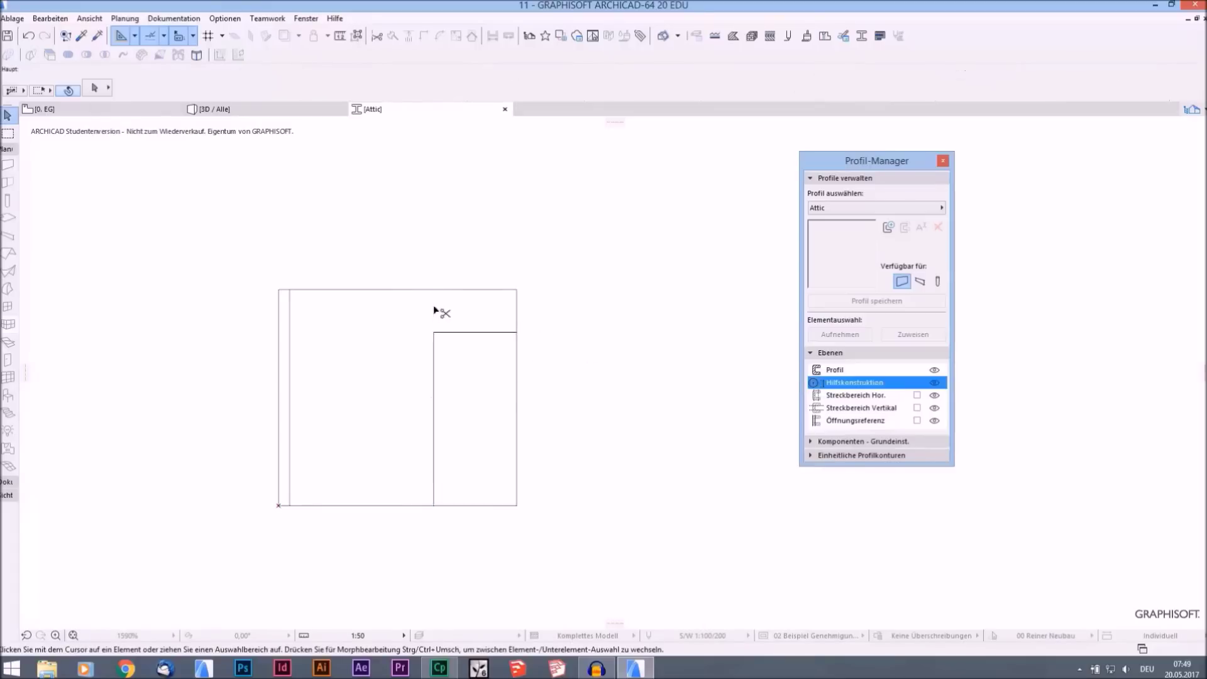
- Add a narrow strip along the right edge and a band across the top
mouse_move(471, 326)
middle_mouse_down()
mouse_move(469, 299)
mouse_move(441, 334)
middle_mouse_up()
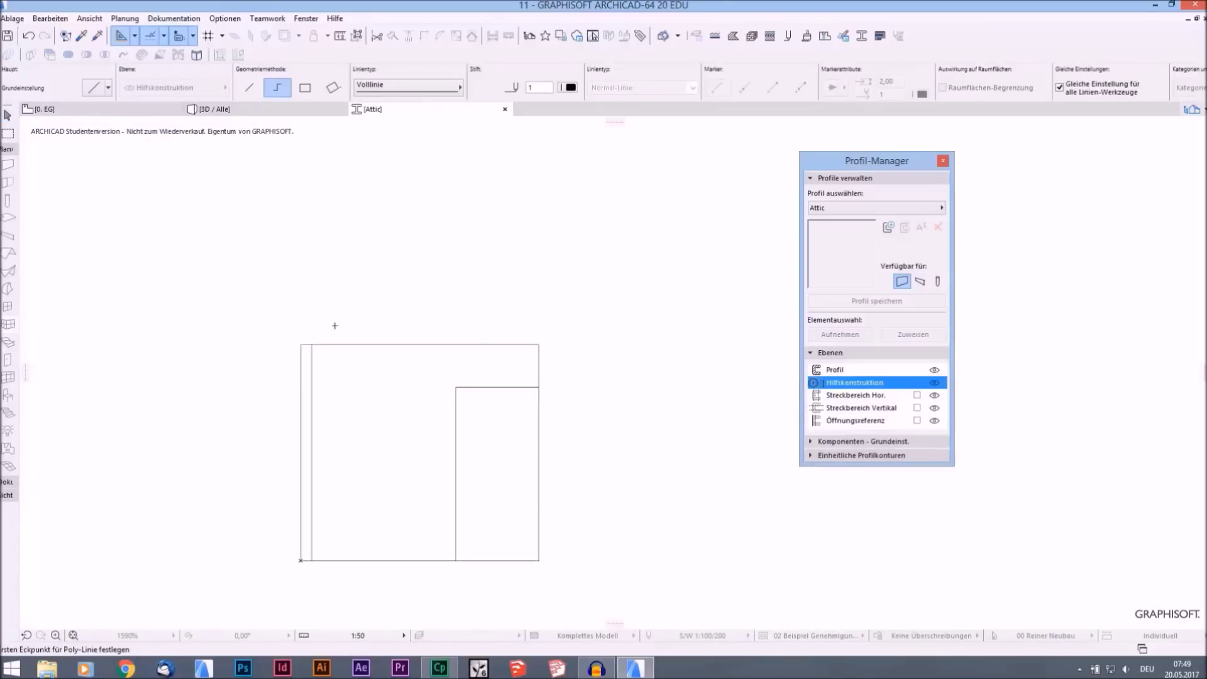
middle_click_drag(544, 353, 493, 310)
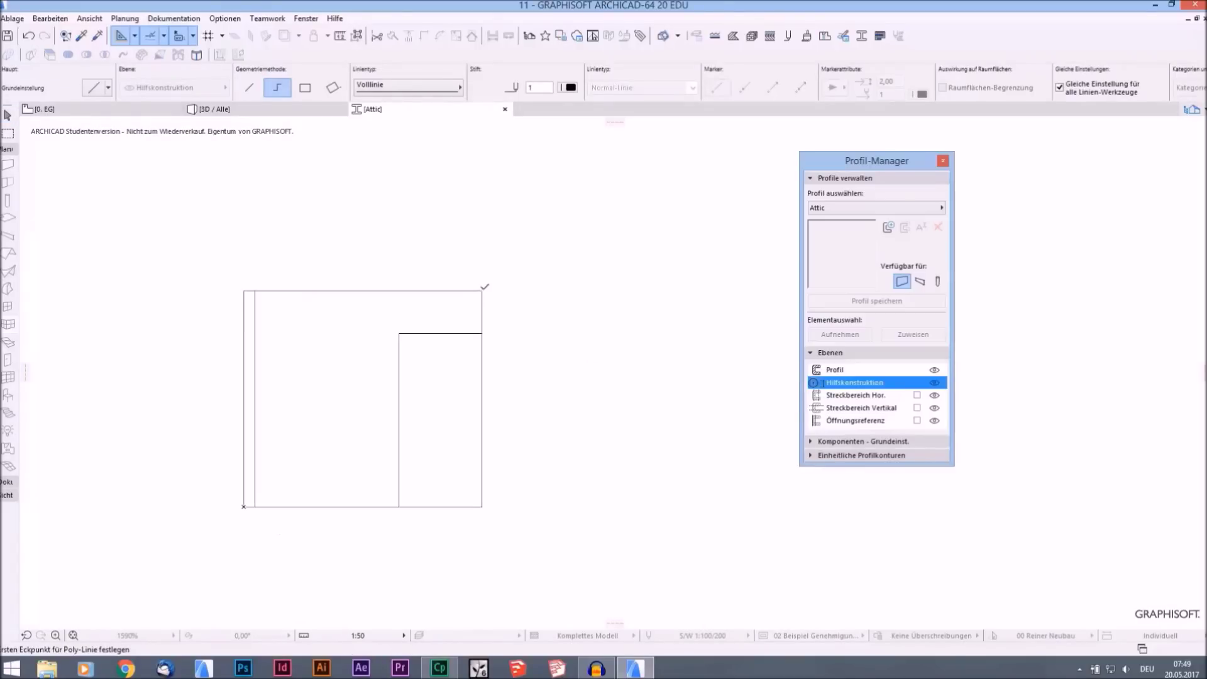
left_click(481, 291)
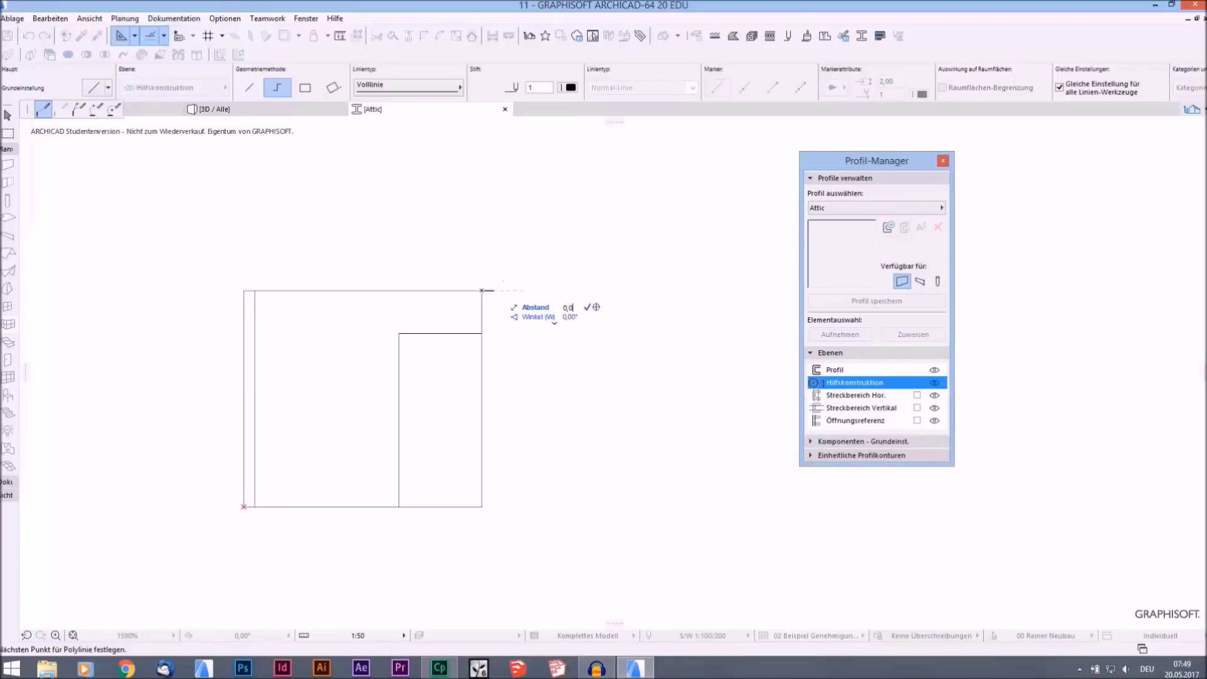
left_click(496, 291)
left_click(496, 507)
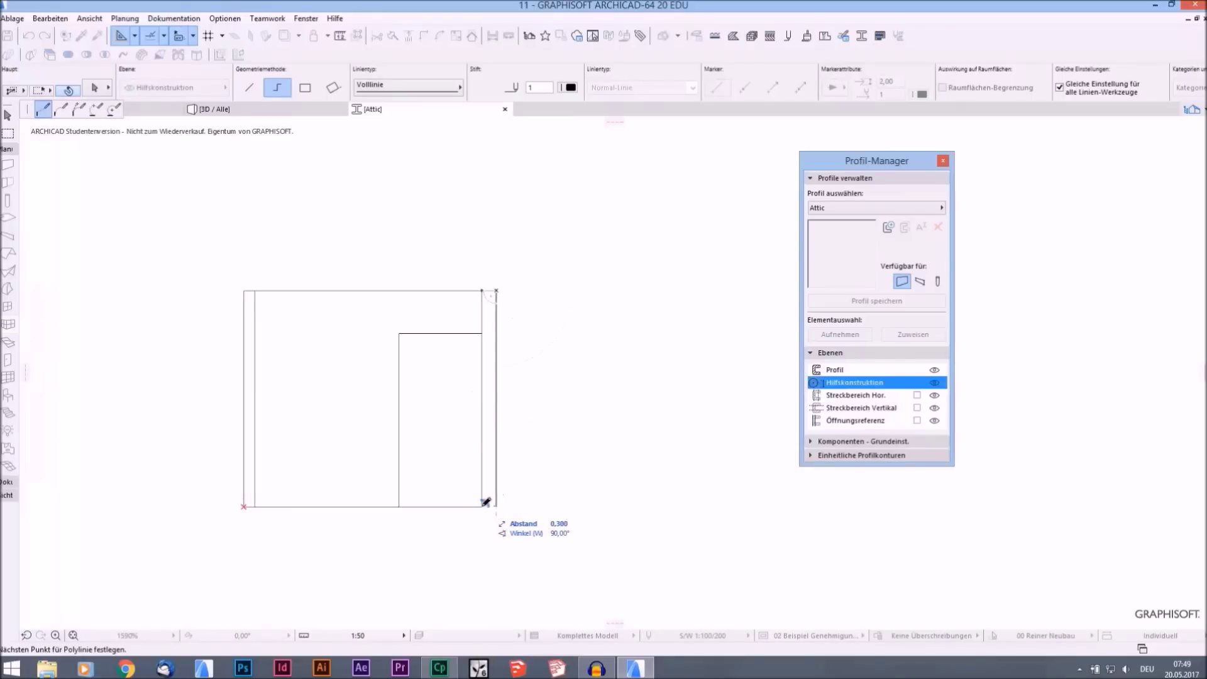
double_click(482, 507)
middle_click_drag(289, 274, 298, 321)
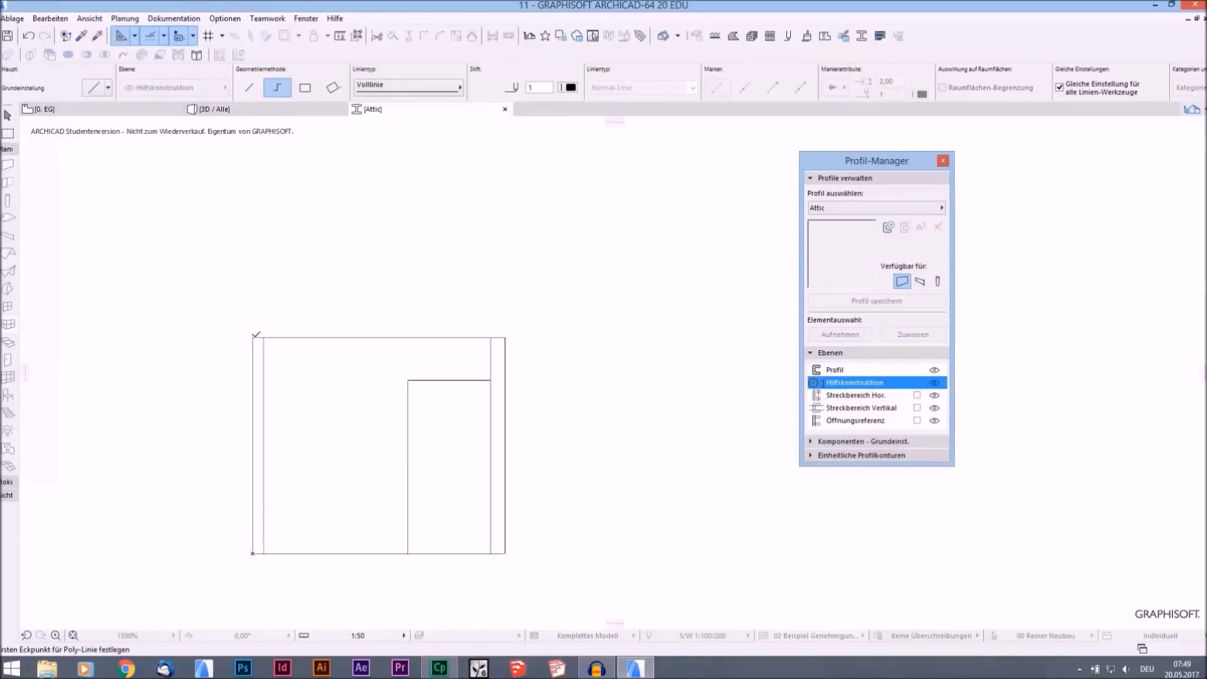
left_click(253, 337)
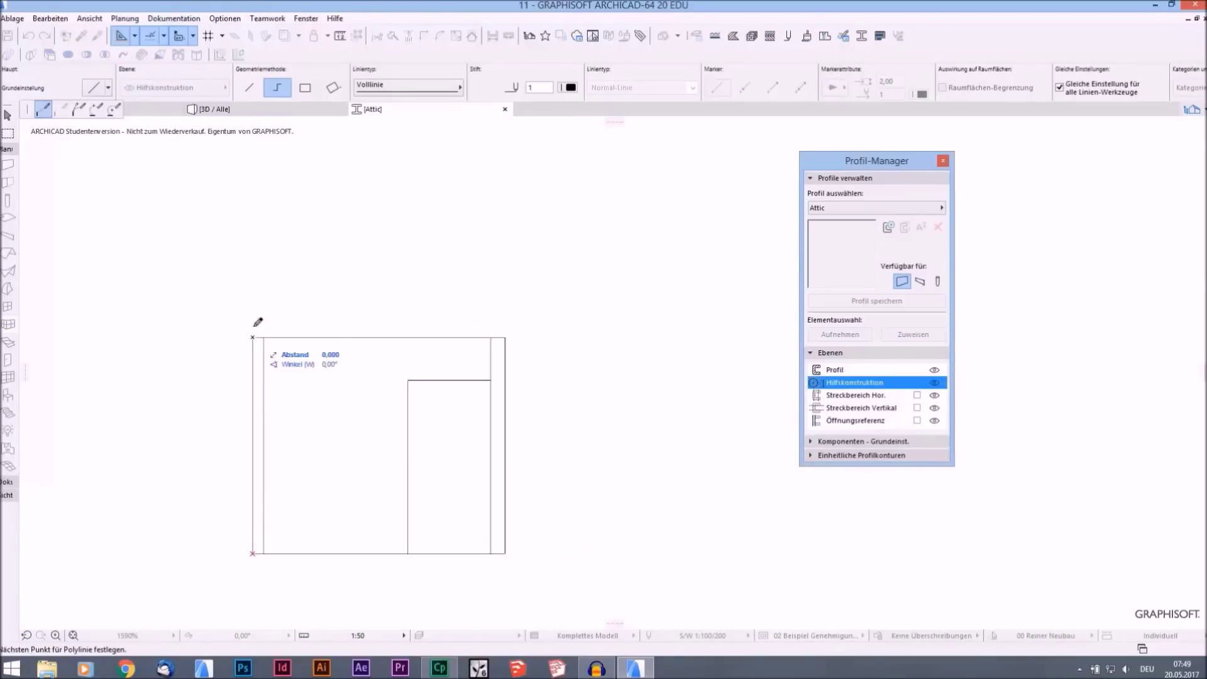
double_click(503, 335)
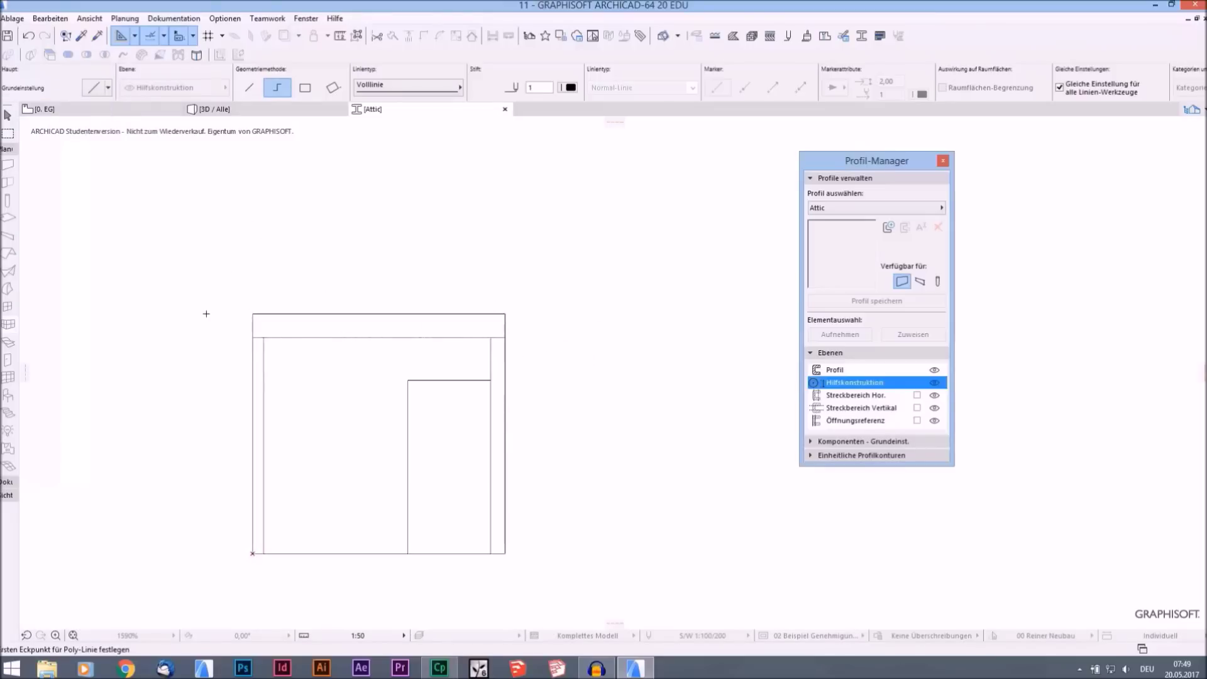
scroll(253, 431, "up", 5)
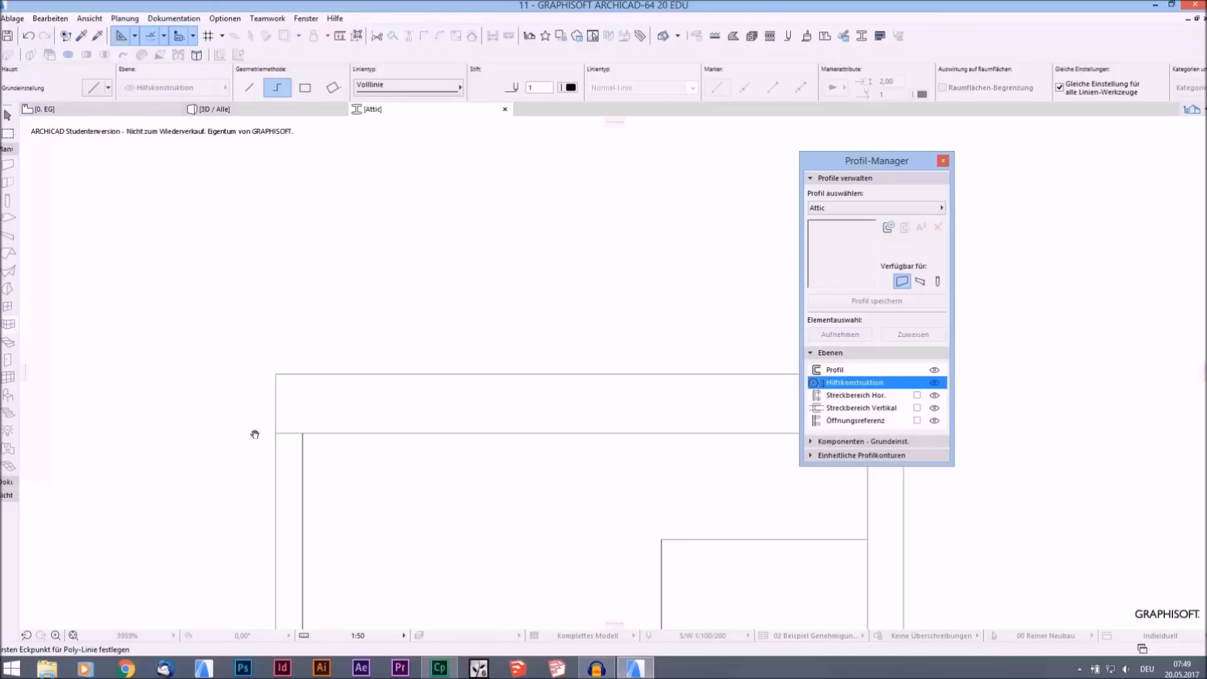
- Draw a sloping roof-edge polyline rising from the left edge across the drawing
left_click(116, 436)
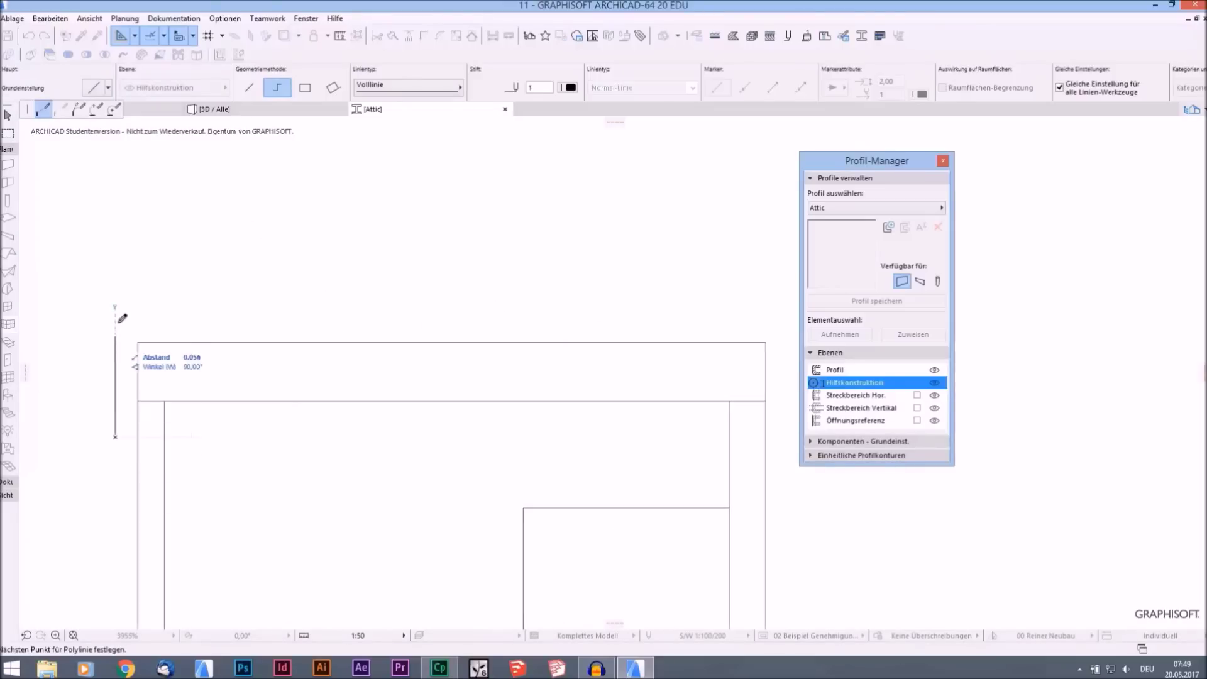
left_click(116, 276)
scroll(197, 267, "right", 5)
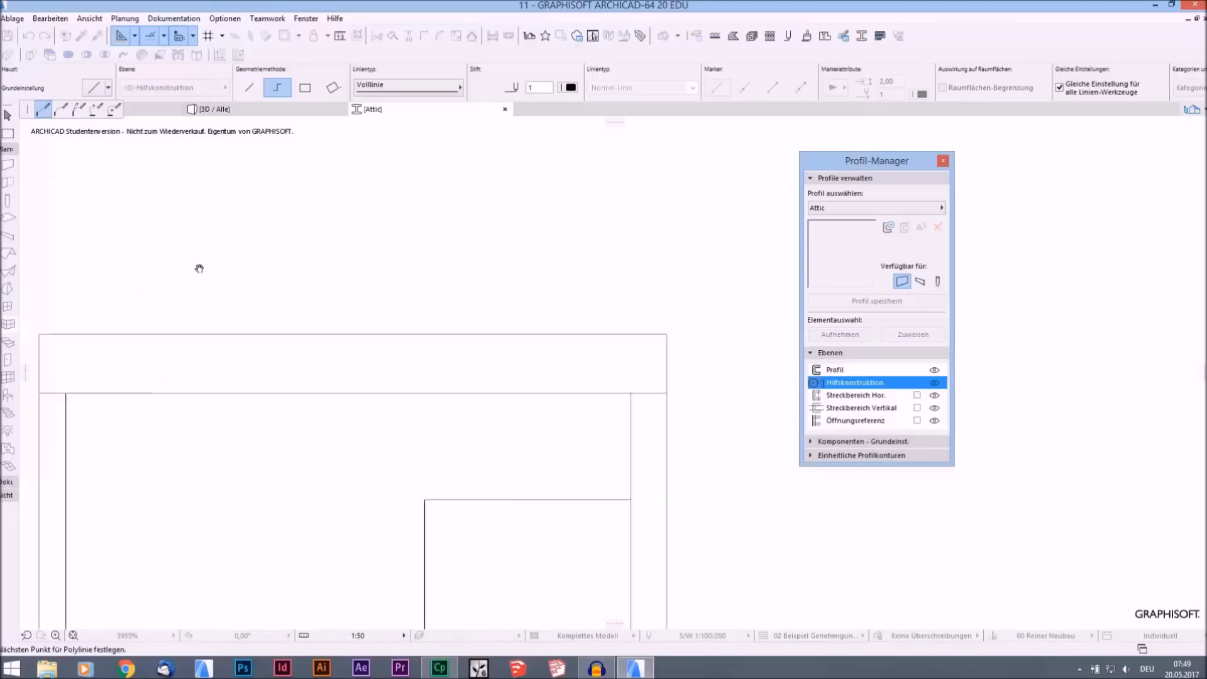
left_click(579, 311)
double_click(569, 412)
scroll(593, 385, "down", 3)
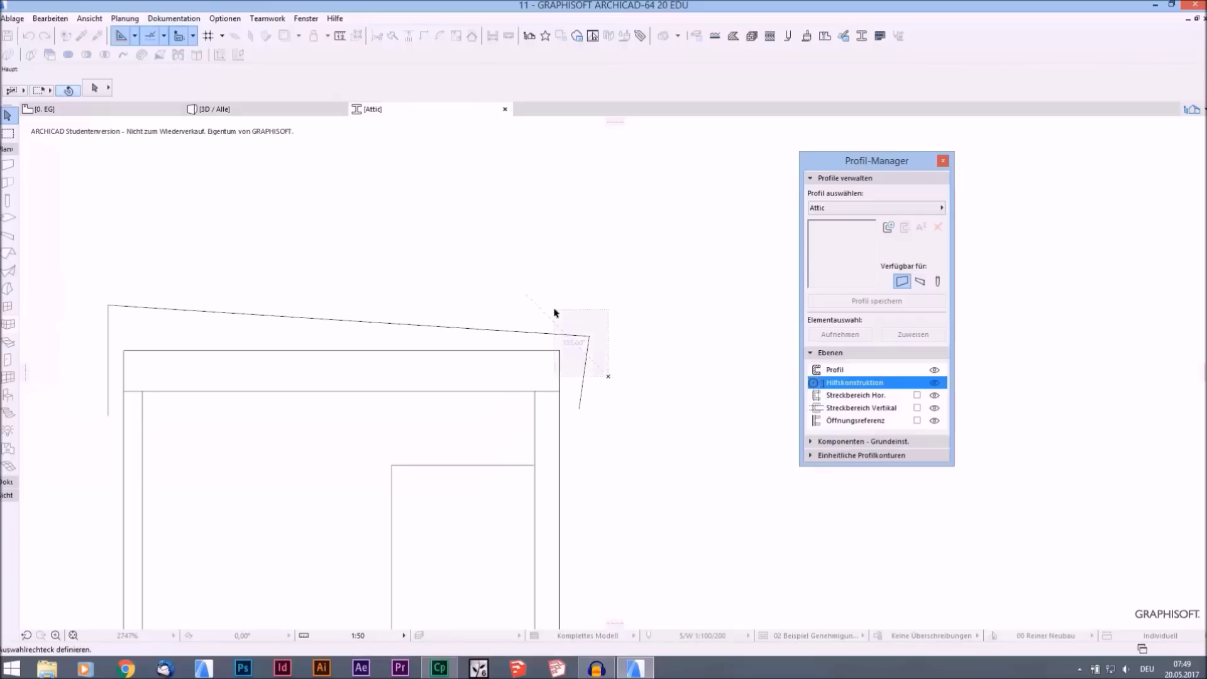
- Select the roof polyline and left line and offset all edges into a double outline
left_click(566, 325)
left_click(586, 350)
left_click(561, 338)
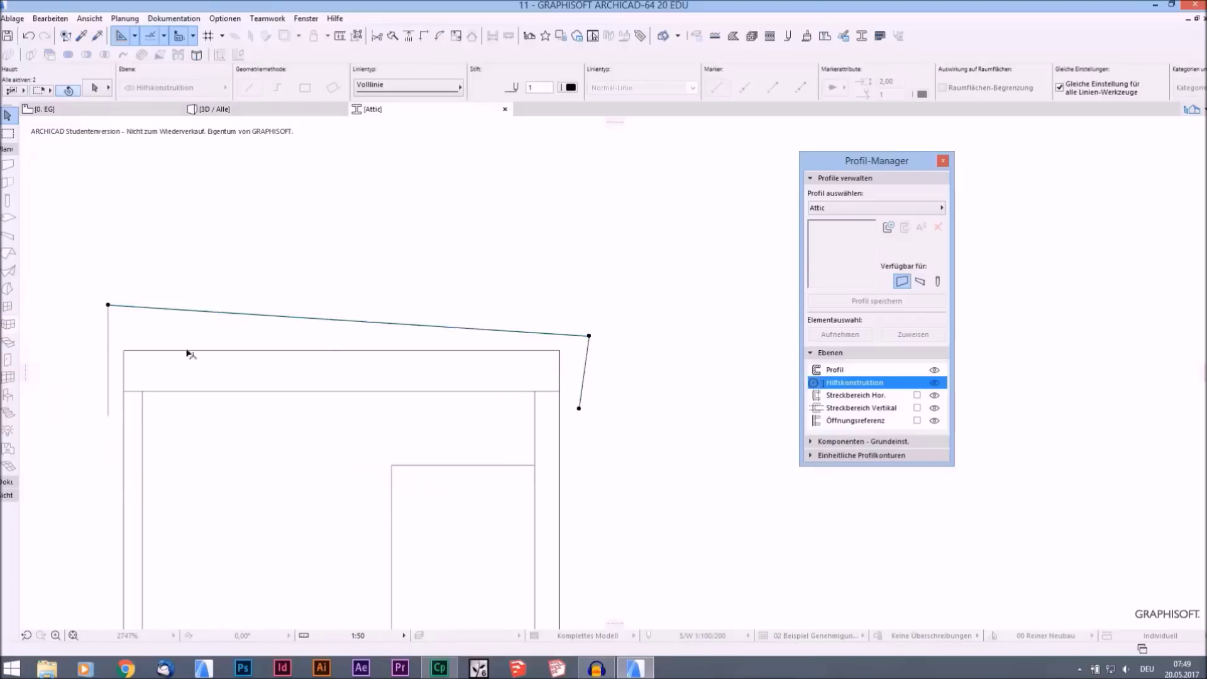
left_click(108, 336, "shift")
left_click(280, 318)
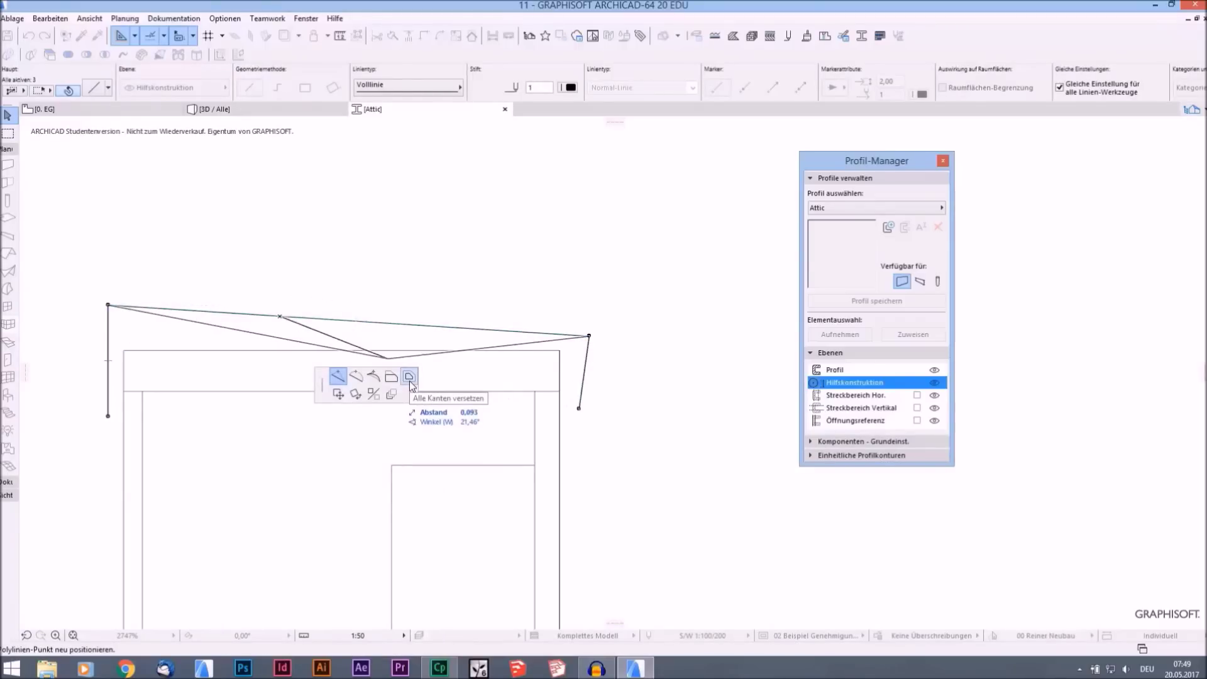
left_click(409, 377)
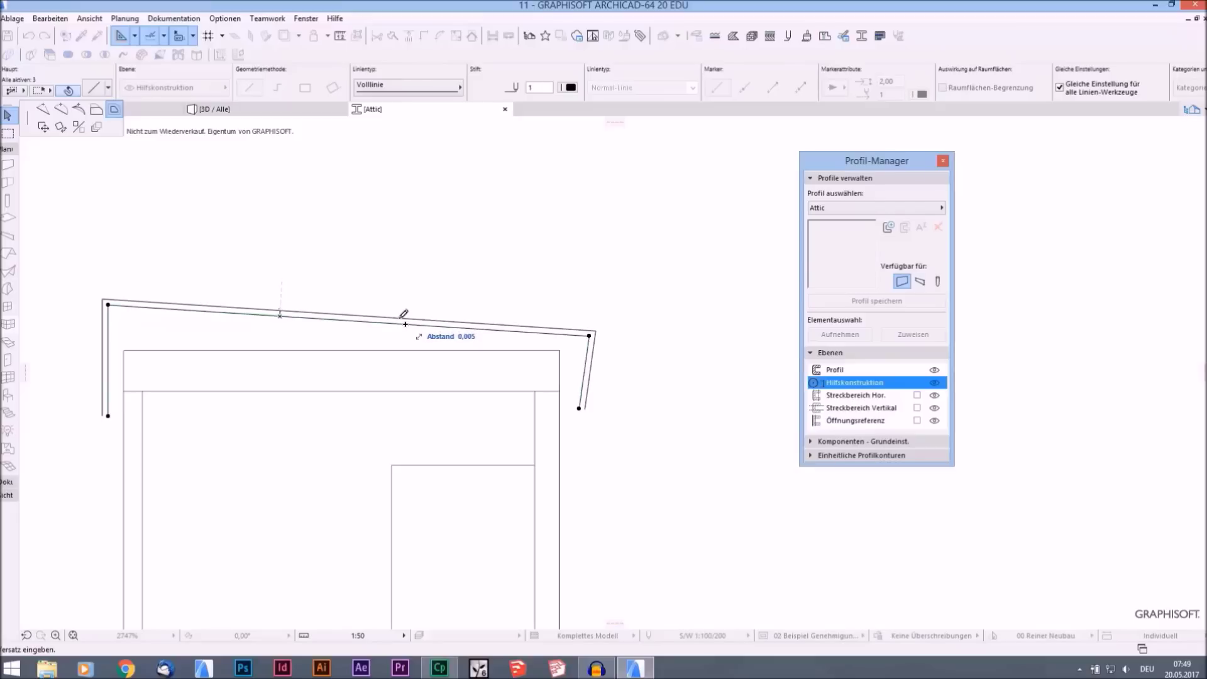
left_click(405, 325)
- Cancel a stray polyline and recentre the view on the whole drawing
middle_click_drag(233, 363, 310, 336)
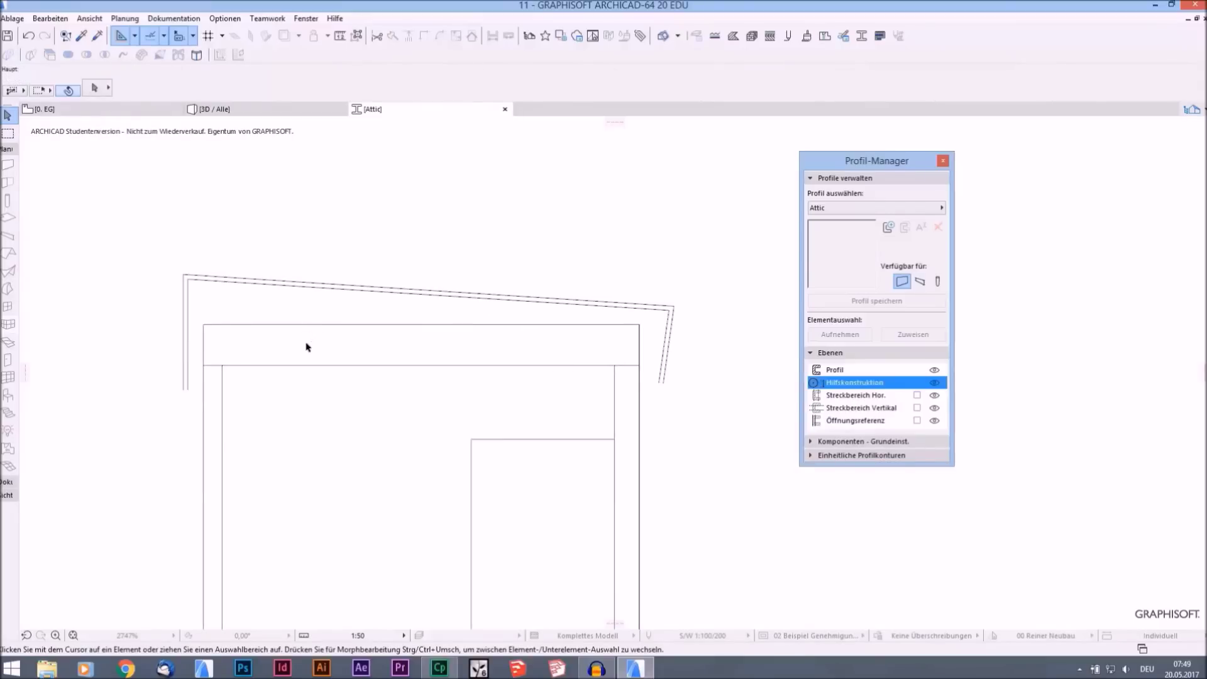
key("p")
scroll(660, 378, "up", 6)
left_click(647, 371)
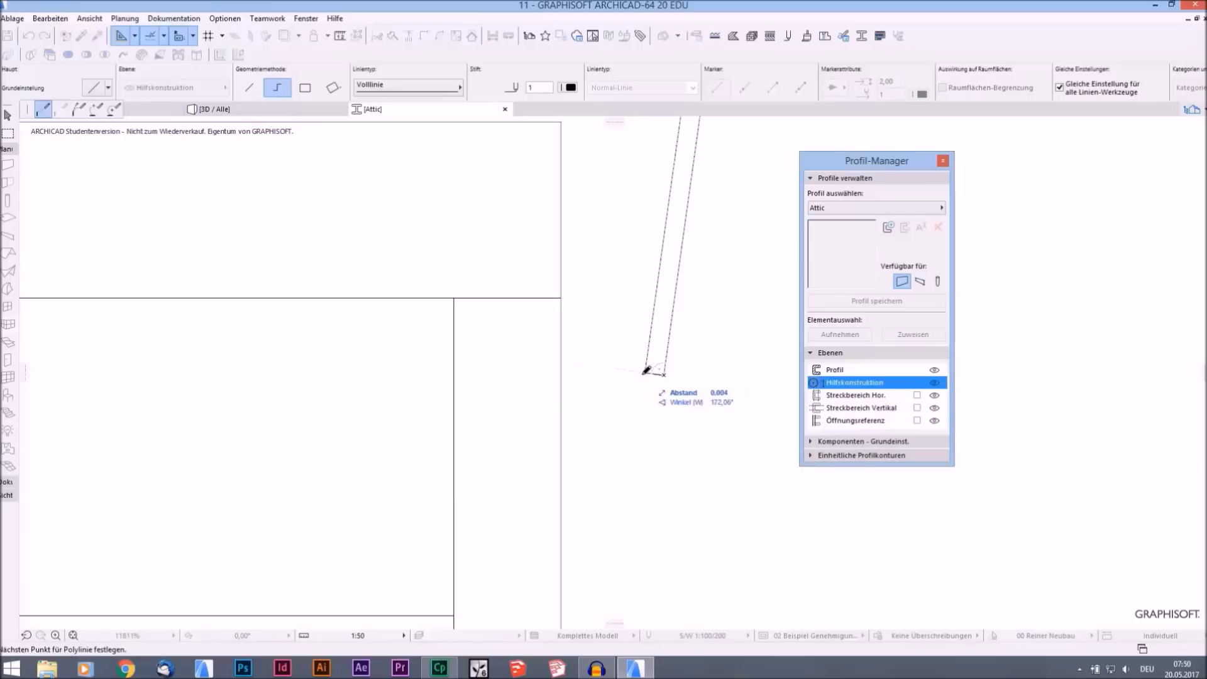
key("Escape")
scroll(329, 382, "down", 8)
scroll(353, 363, "up", 3)
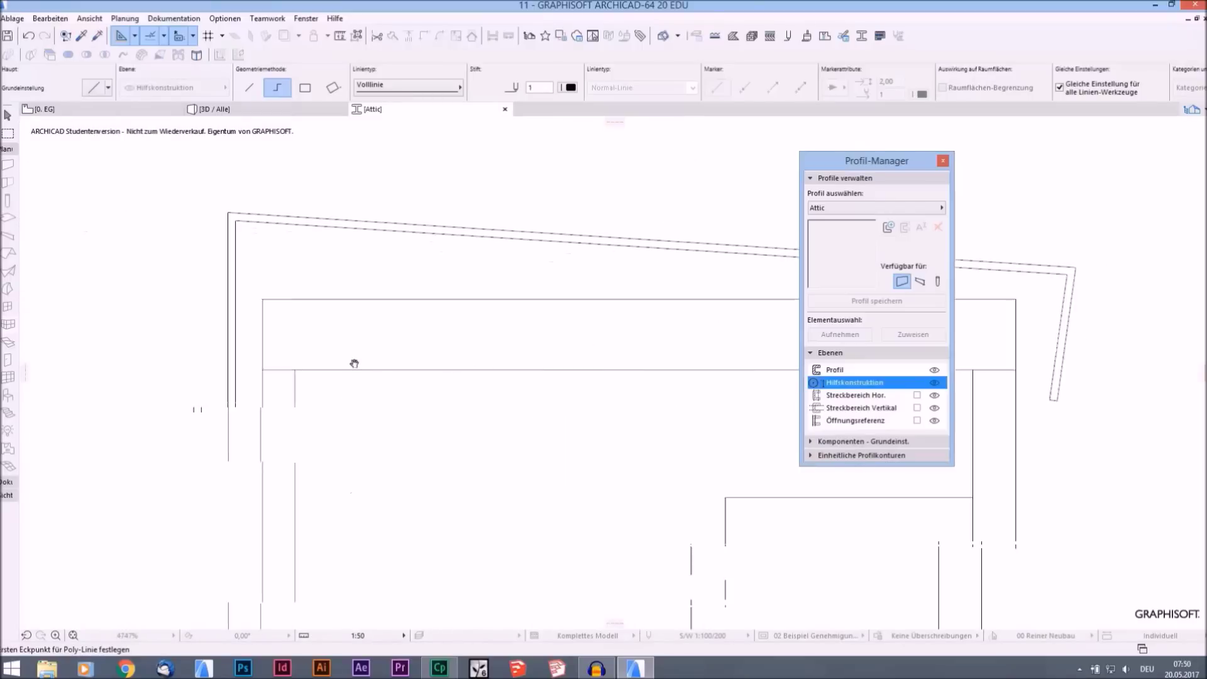
scroll(205, 398, "up", 4)
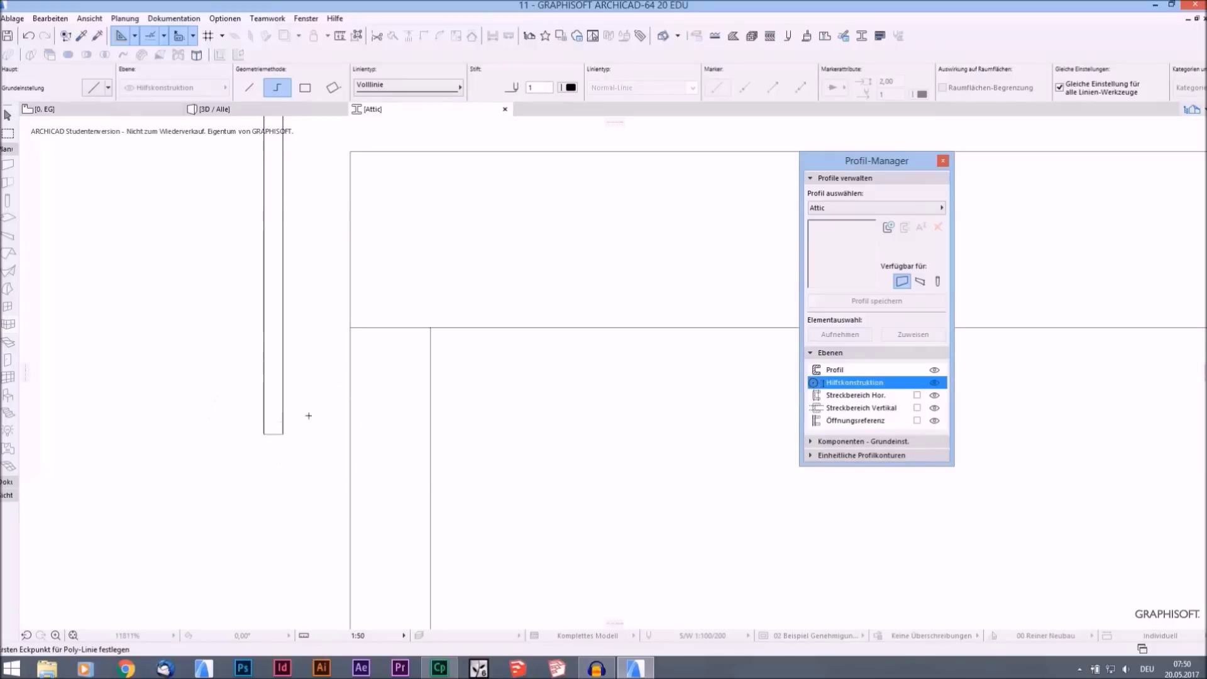
scroll(307, 415, "down", 10)
middle_click_drag(436, 398, 315, 369)
scroll(322, 393, "up", 1)
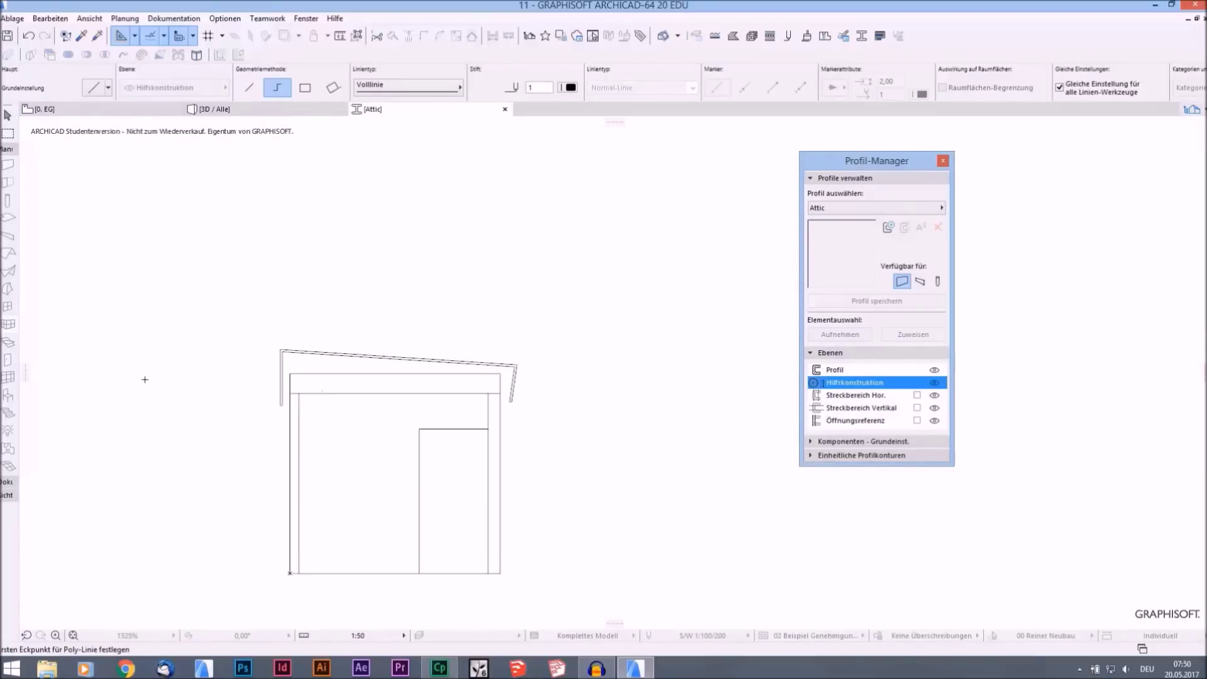
left_click(7, 149)
- Activate the Fill tool with the Metall, Edelstahl fill type
left_click(7, 304)
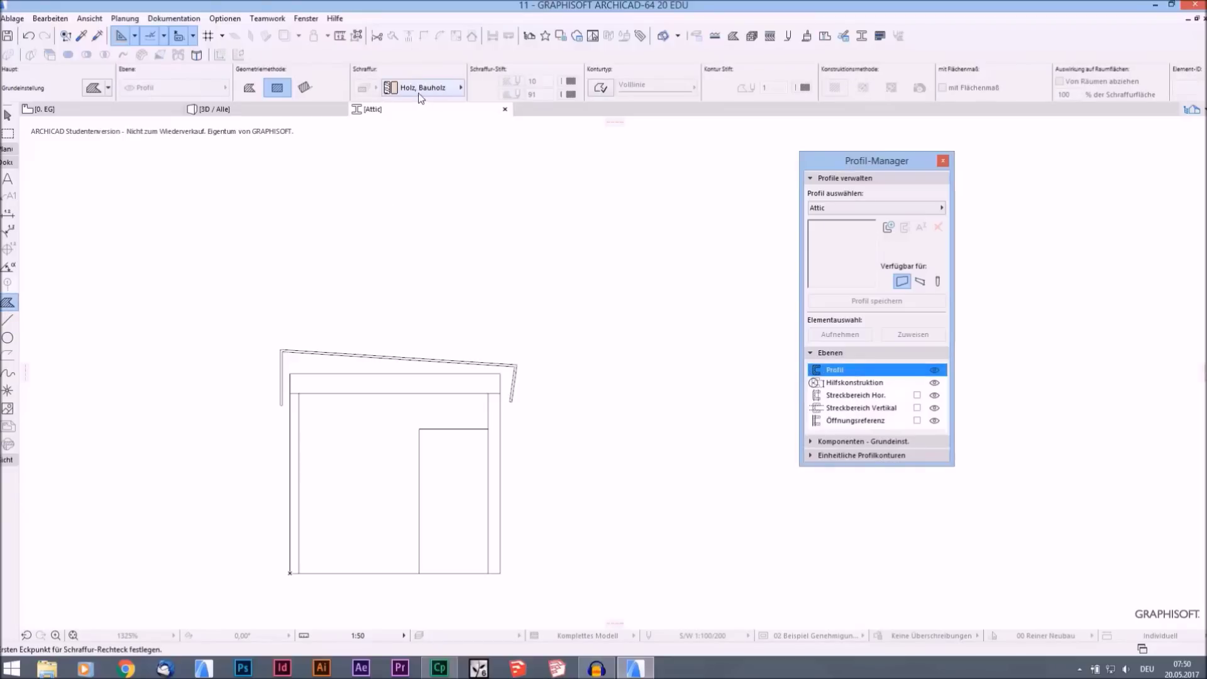
scroll(361, 355, "up", 3)
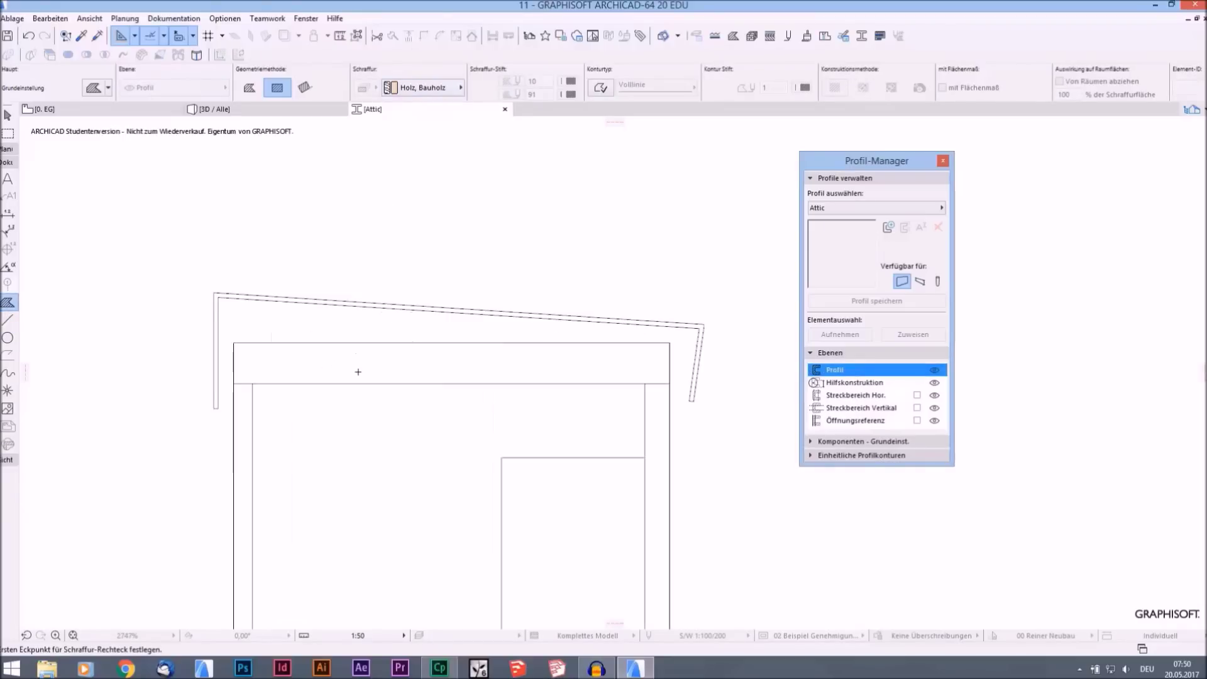
left_click(423, 88)
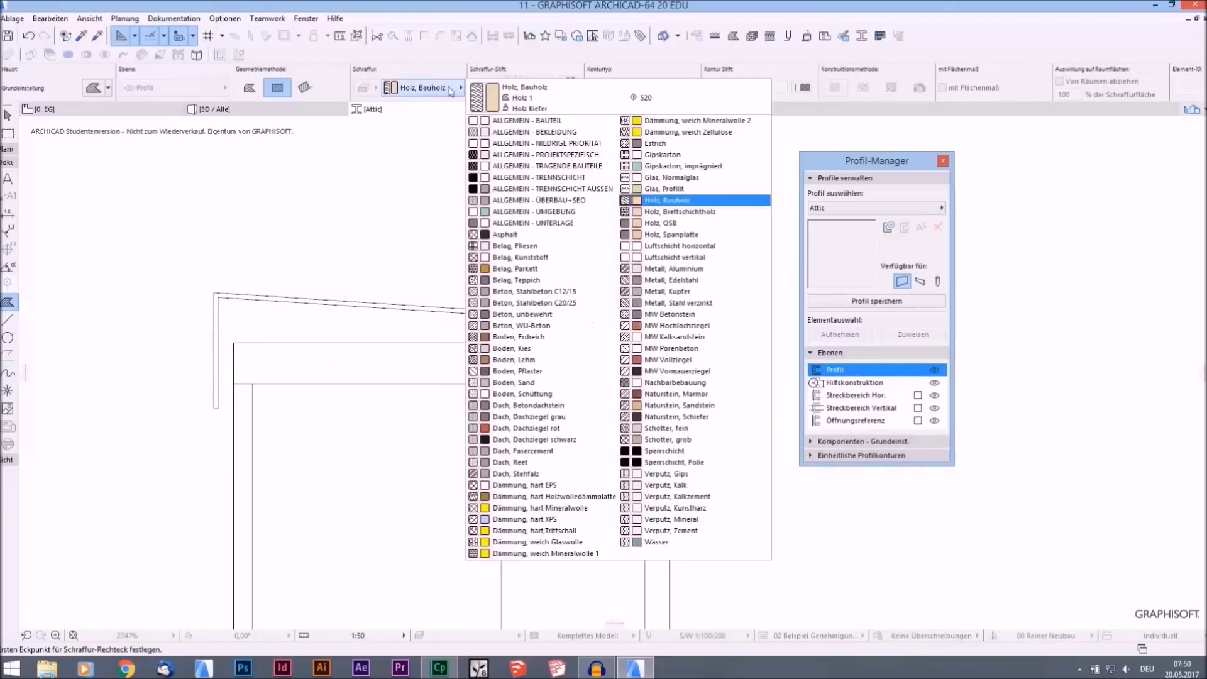
left_click(684, 281)
scroll(685, 283, "up", 3)
scroll(471, 307, "down", 4)
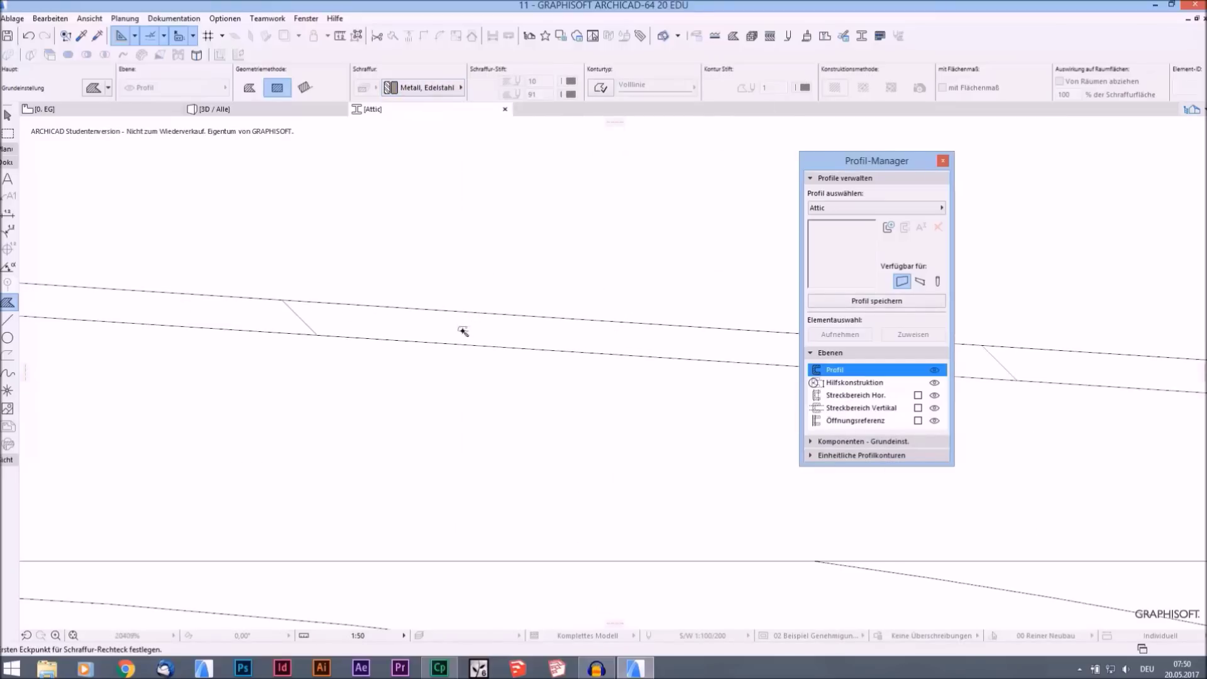
middle_click_drag(471, 343, 468, 333)
- Fill the L-shaped inner core with the Dämmung, hart Mineralwolle hatch
left_click(422, 87)
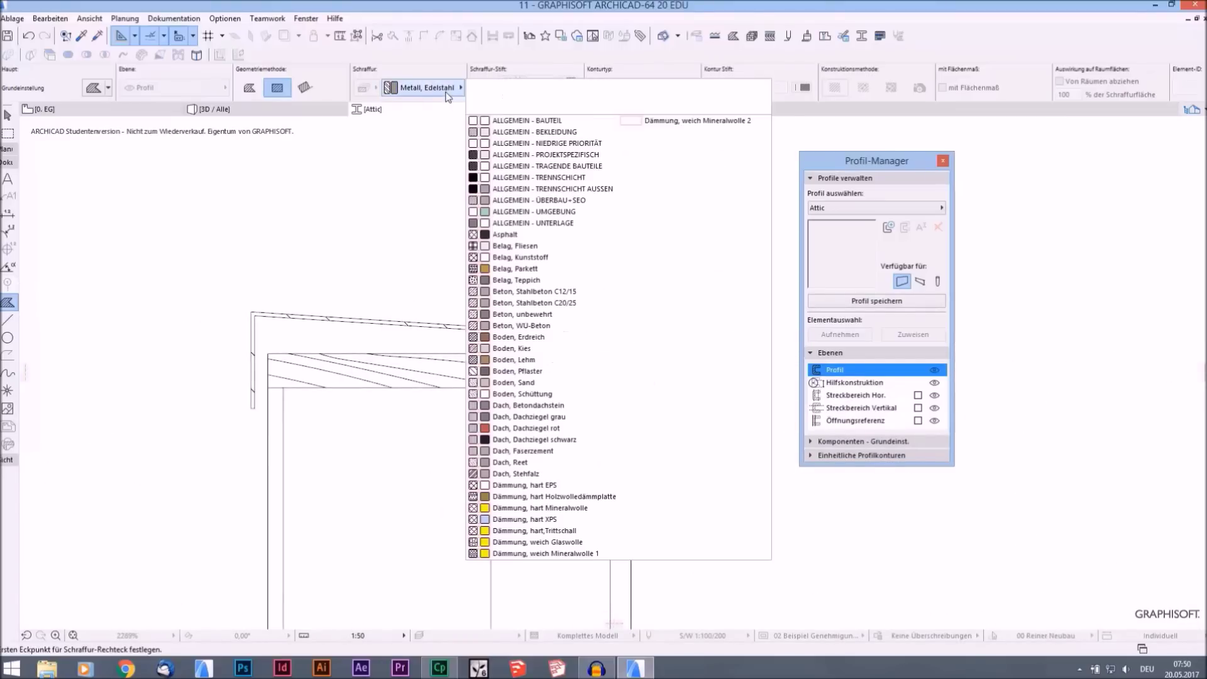
left_click(556, 519)
scroll(440, 370, "up", 1)
left_click(400, 346)
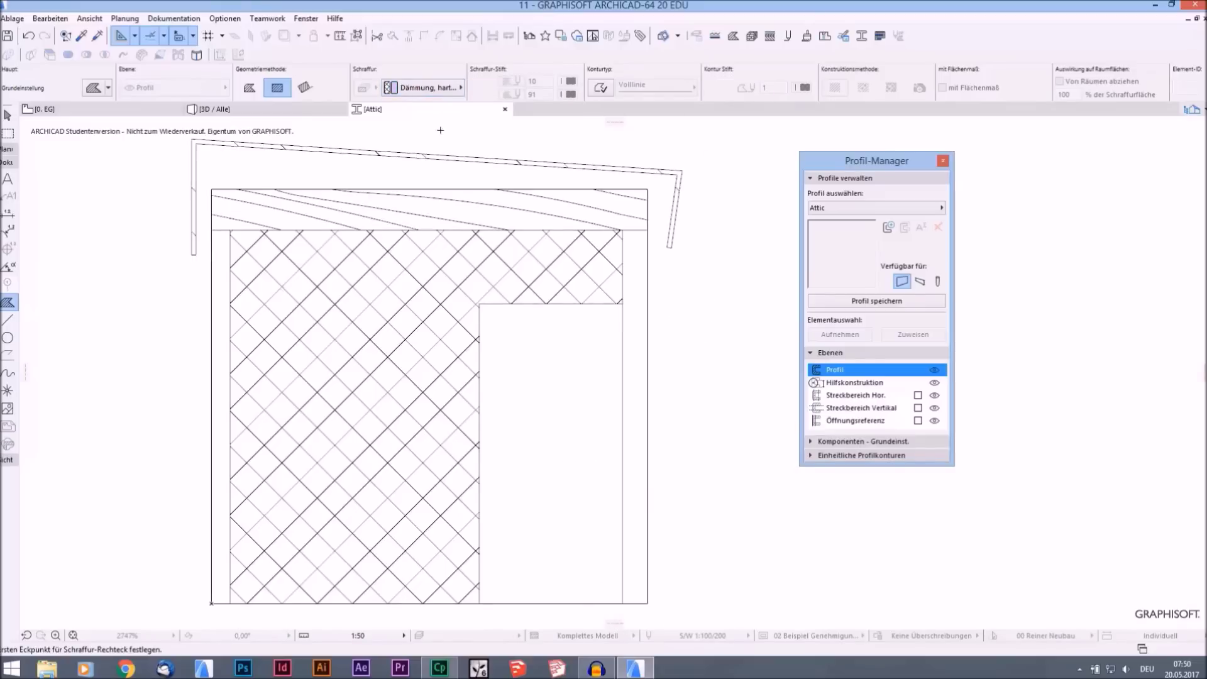
- Switch the fill type to Verputz, Gips, then to MW Vollziegel for the strip
left_click(438, 89)
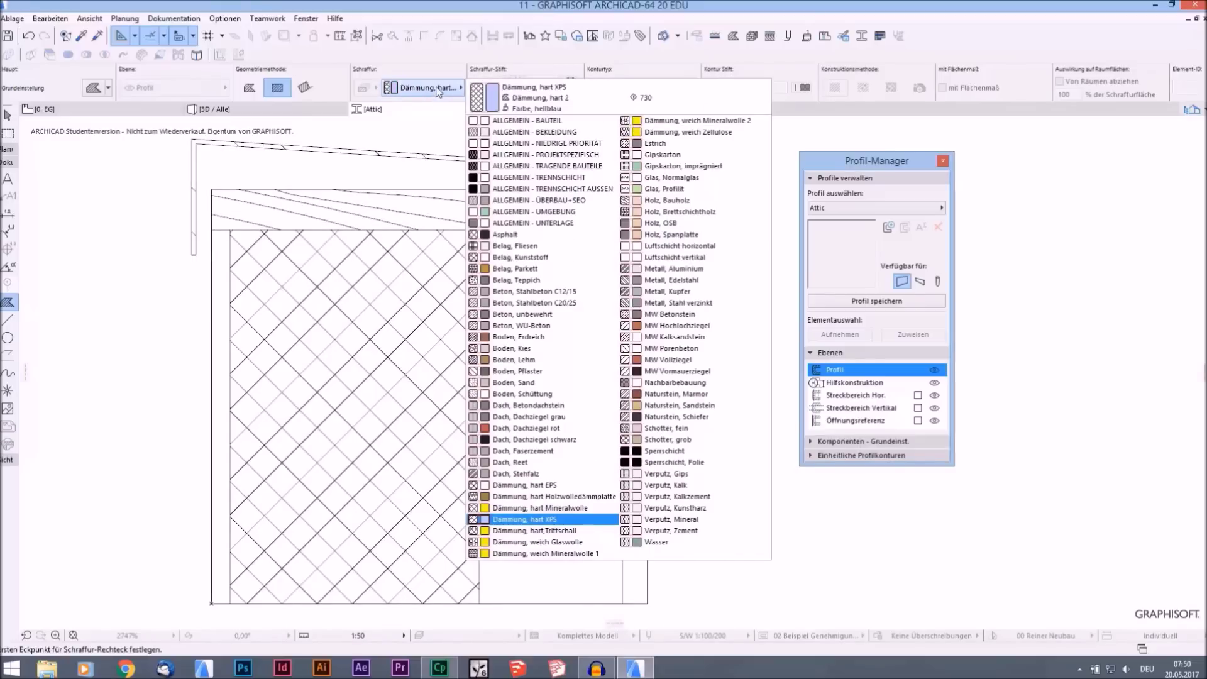
left_click(680, 475)
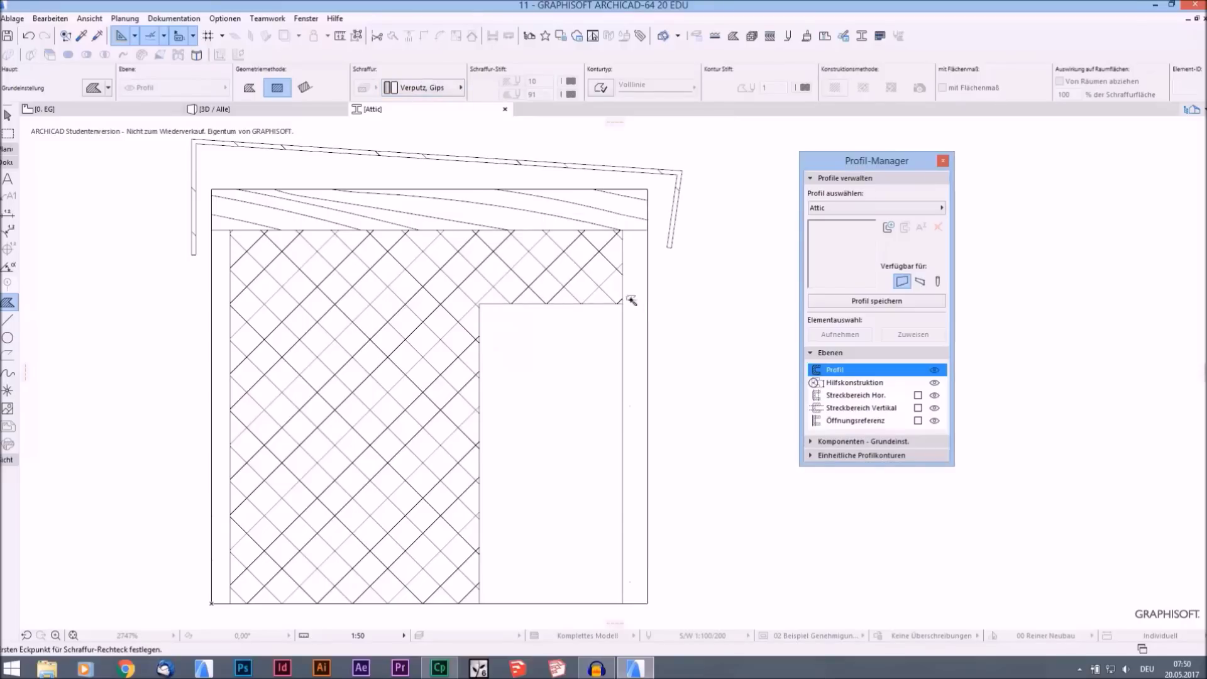
left_click(432, 92)
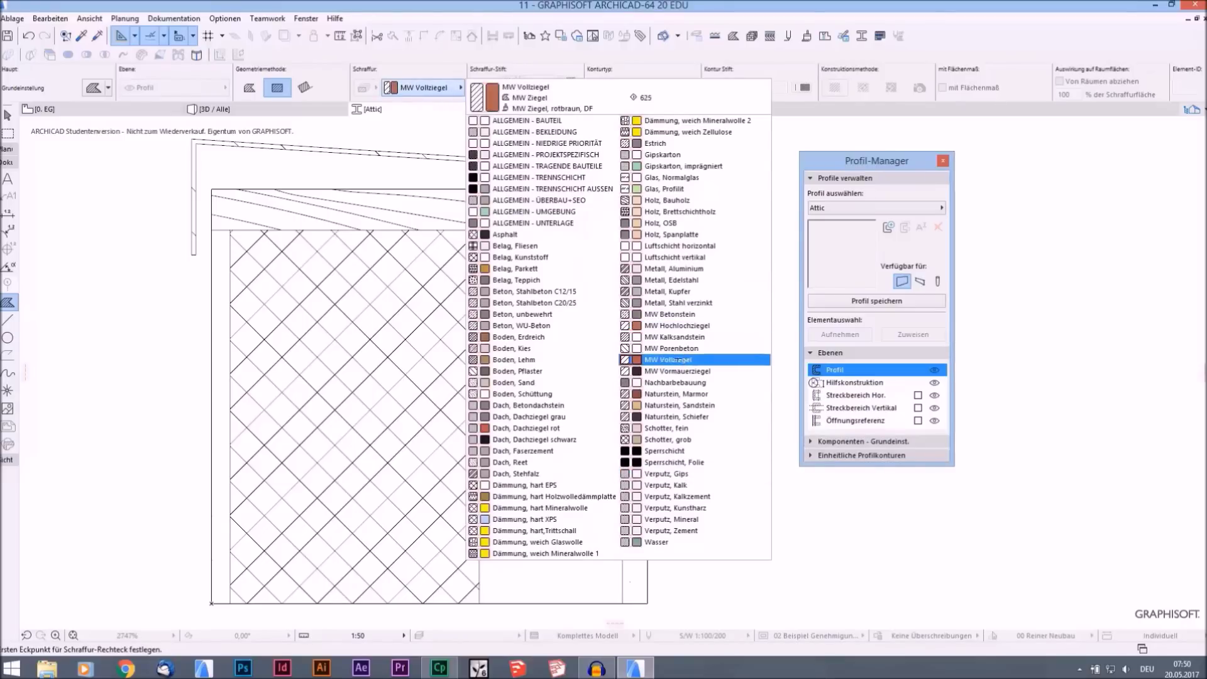
left_click(680, 360)
scroll(595, 370, "down", 5)
- Check the right-hand strip's fill, save the drawing as the Attic profile, and close the editor
key("Escape")
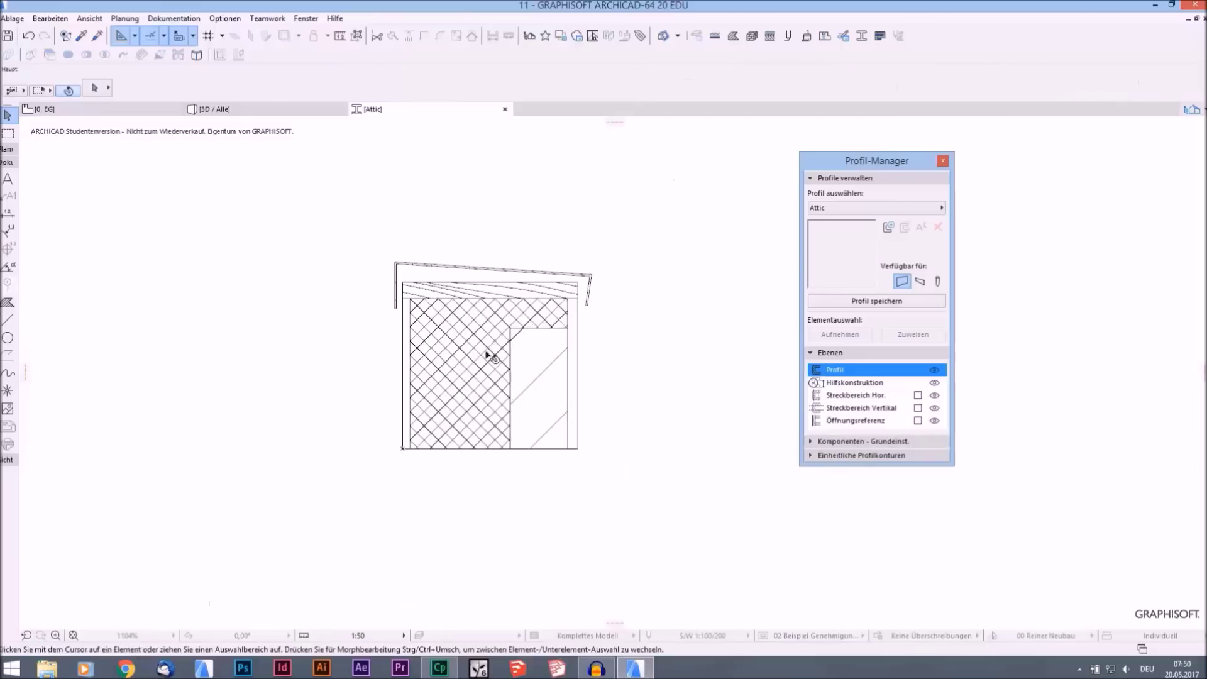
scroll(411, 323, "up", 4)
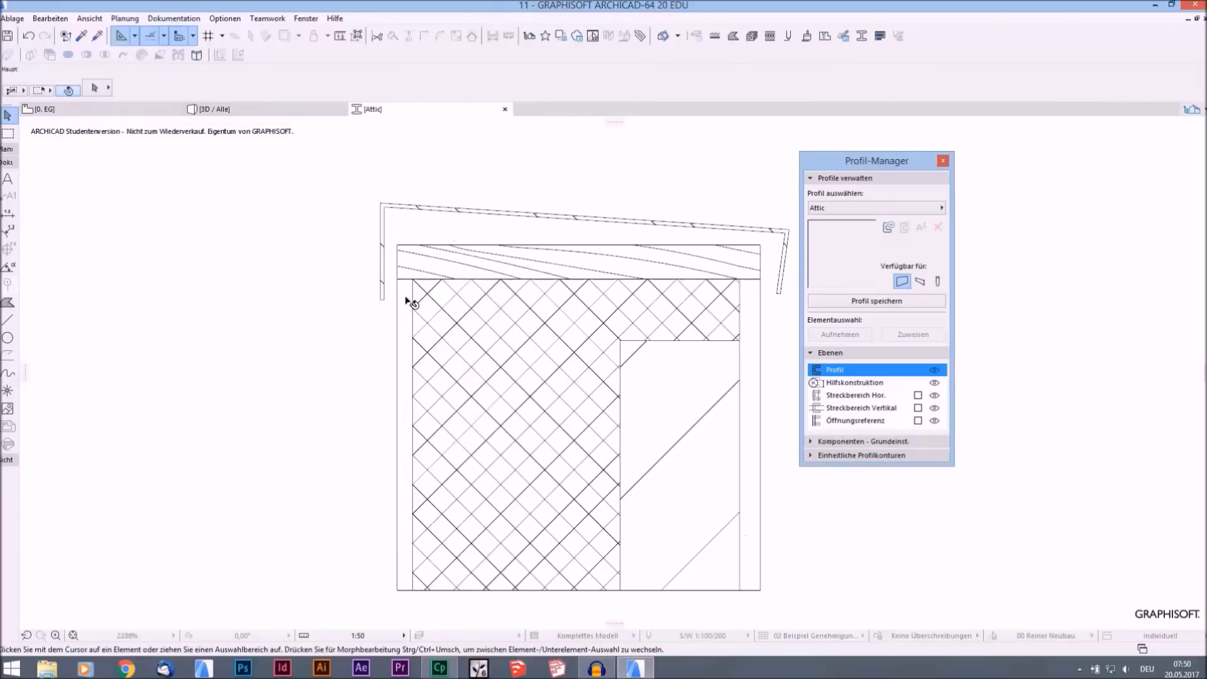
left_click(746, 306)
key("Escape")
scroll(722, 306, "down", 3)
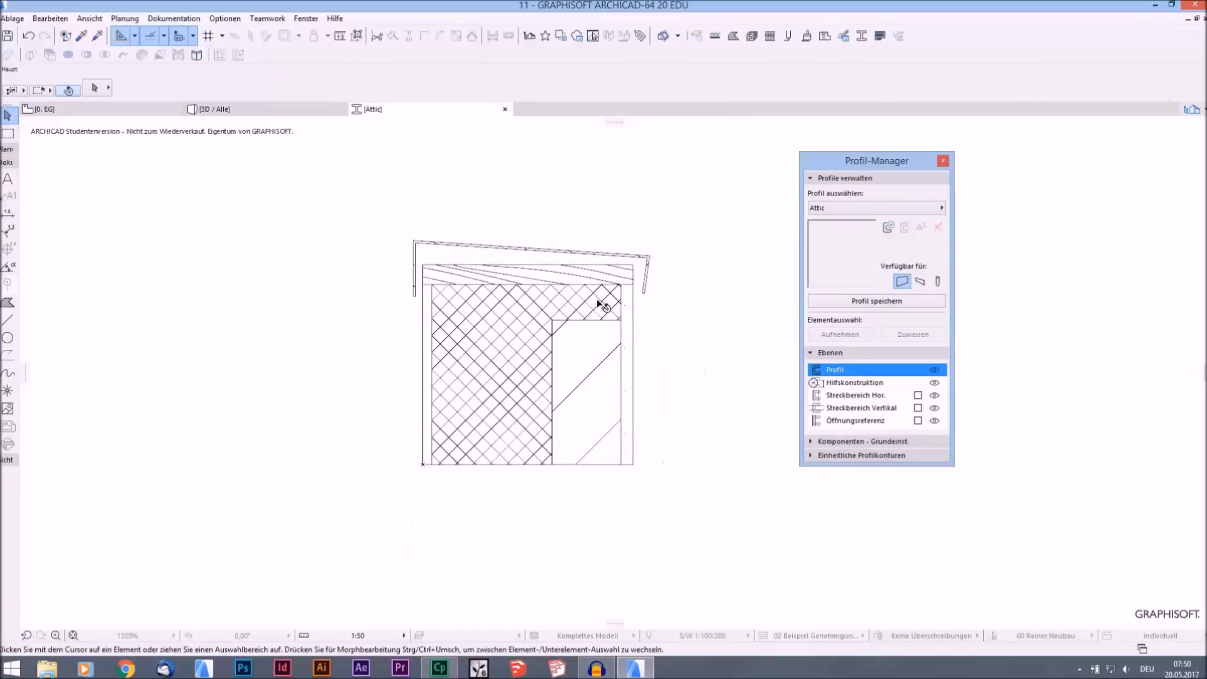
scroll(457, 482, "up", 4)
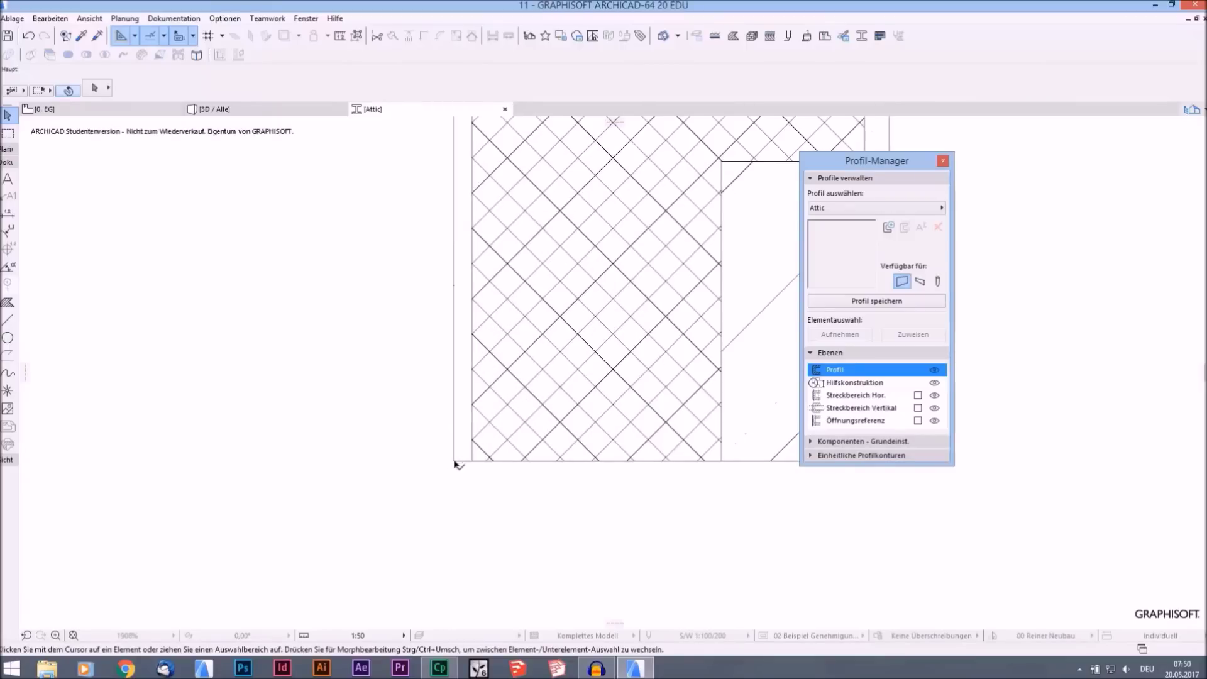
scroll(525, 451, "down", 3)
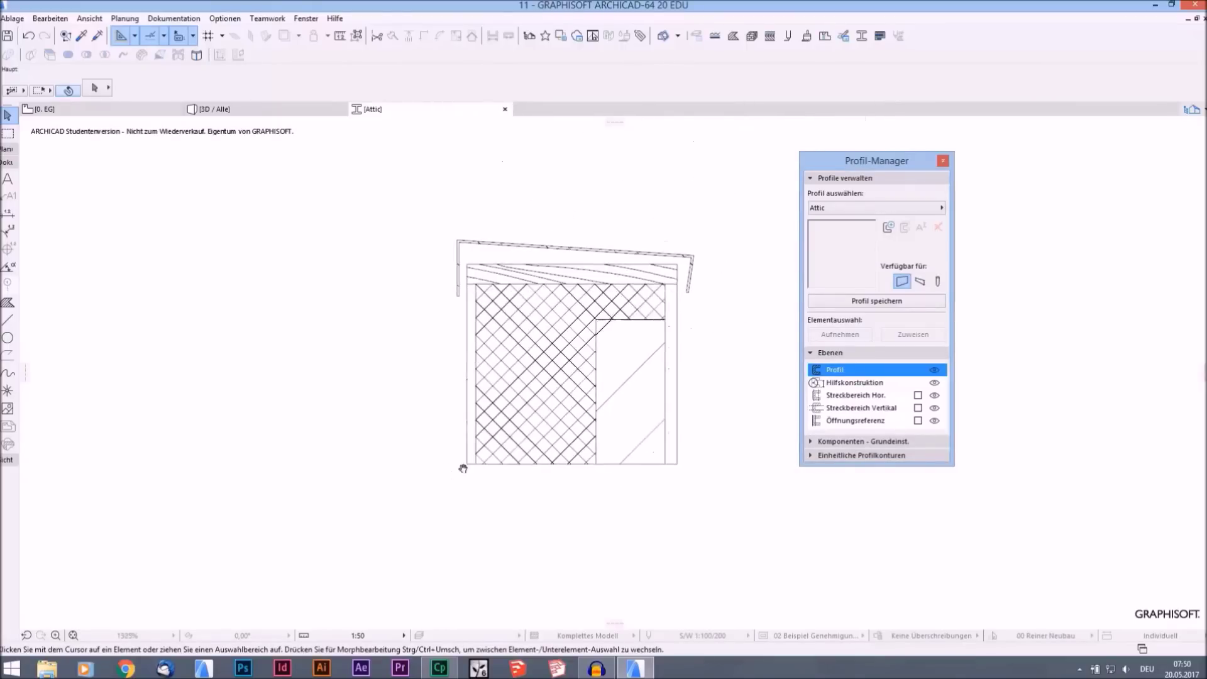
scroll(587, 396, "up", 1)
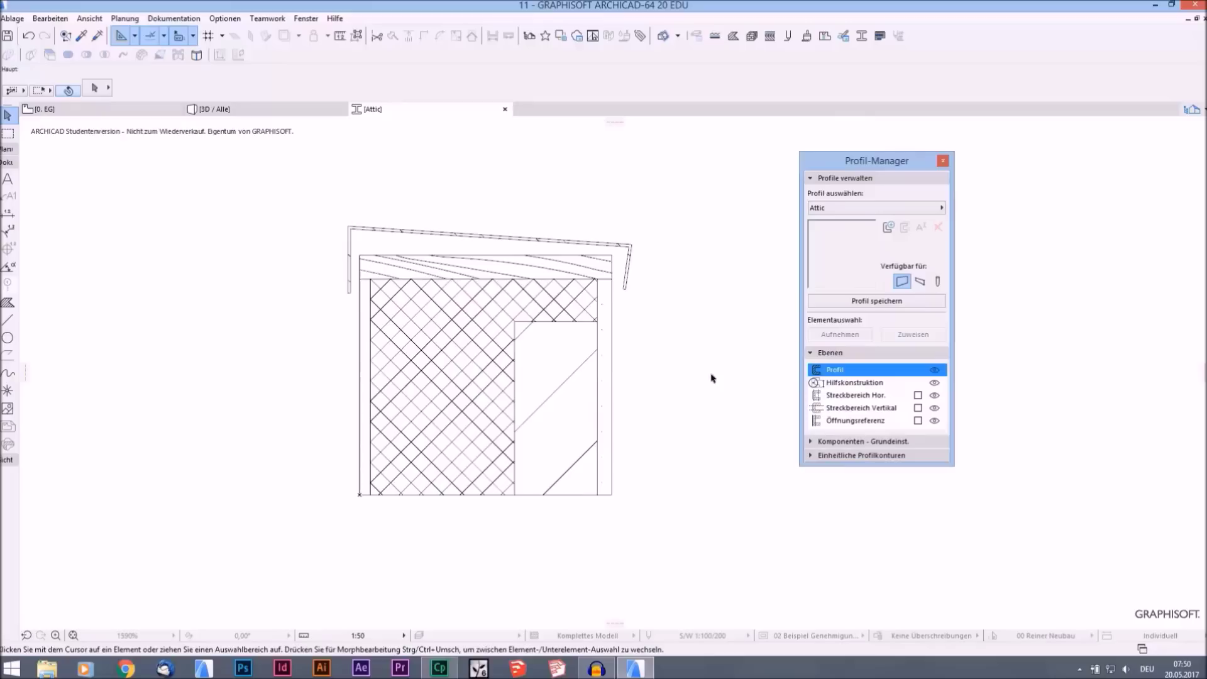
left_click(888, 304)
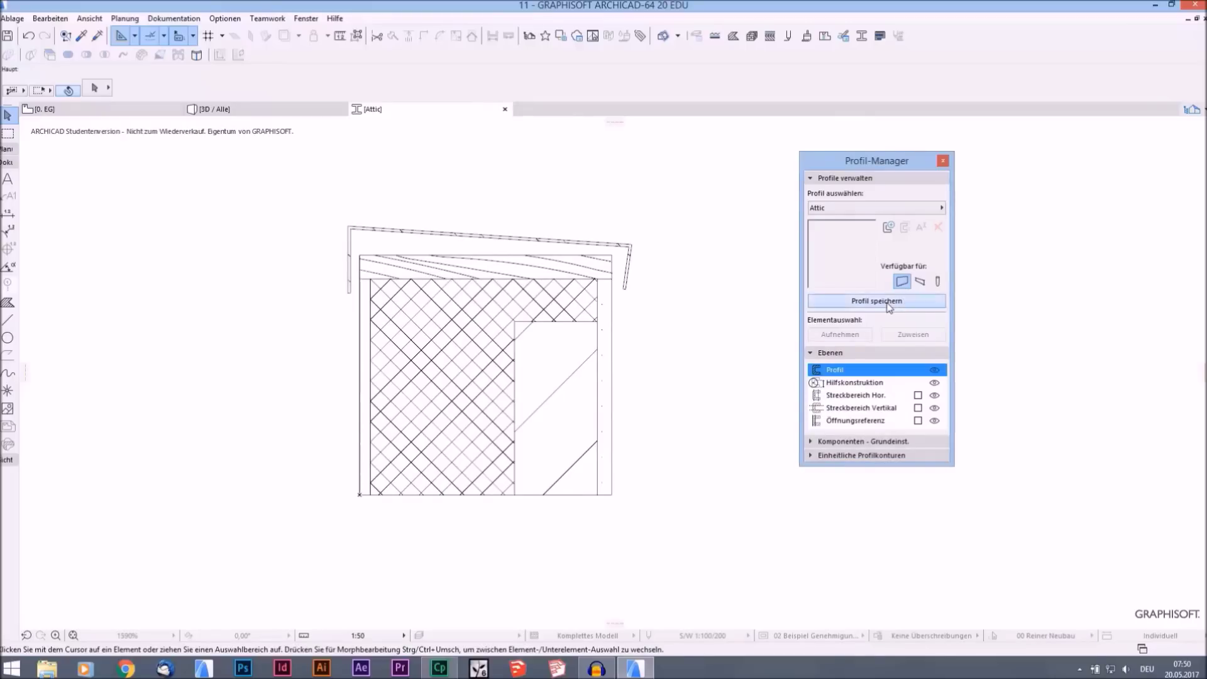
left_click(942, 160)
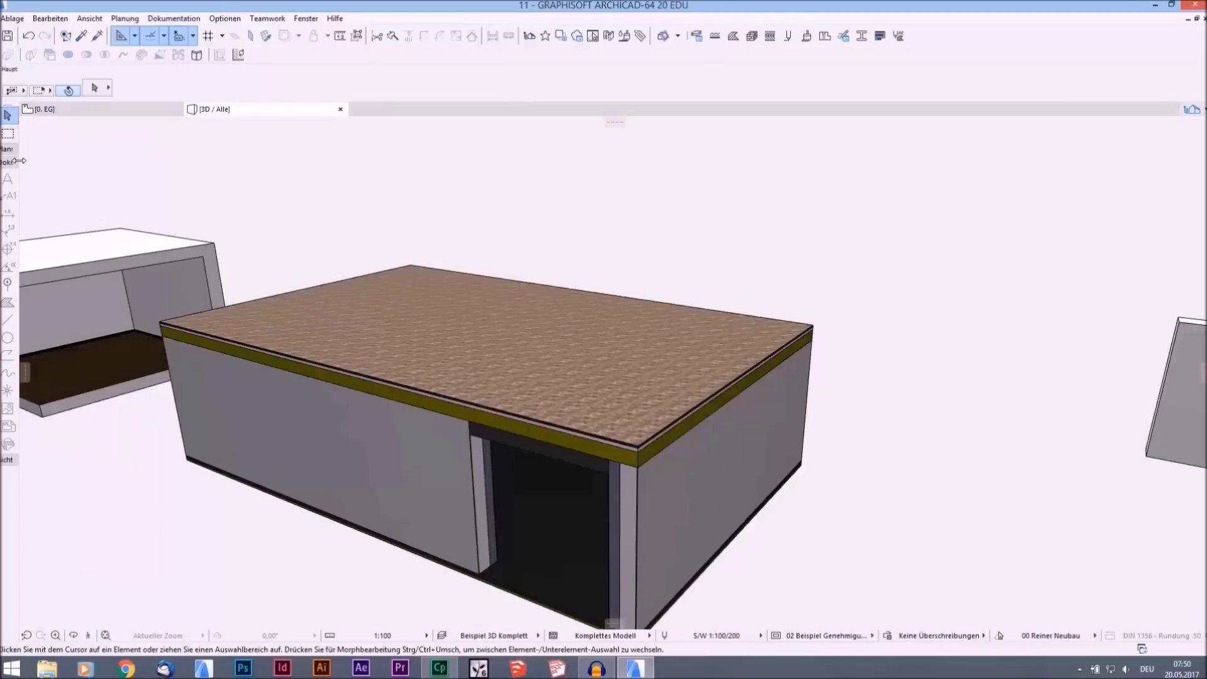
- Set the Wall tool to a profiled structure using the Attic profile
left_click(7, 163)
left_click(8, 167)
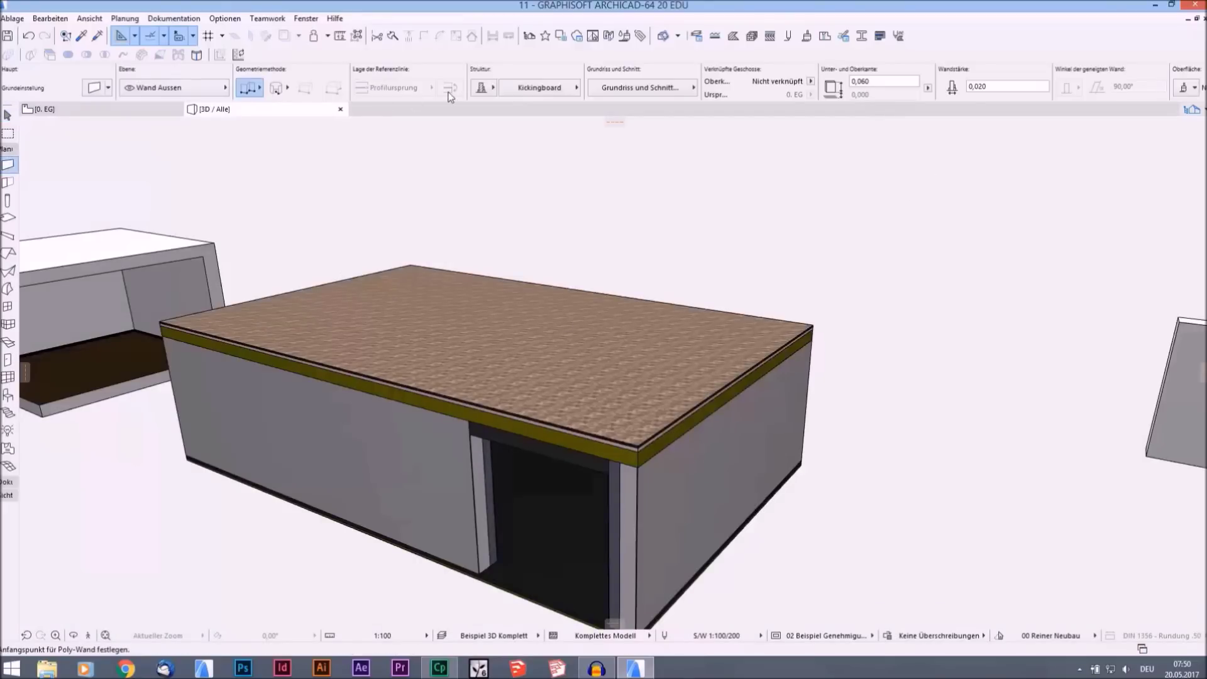
left_click(488, 90)
left_click(490, 91)
left_click(528, 88)
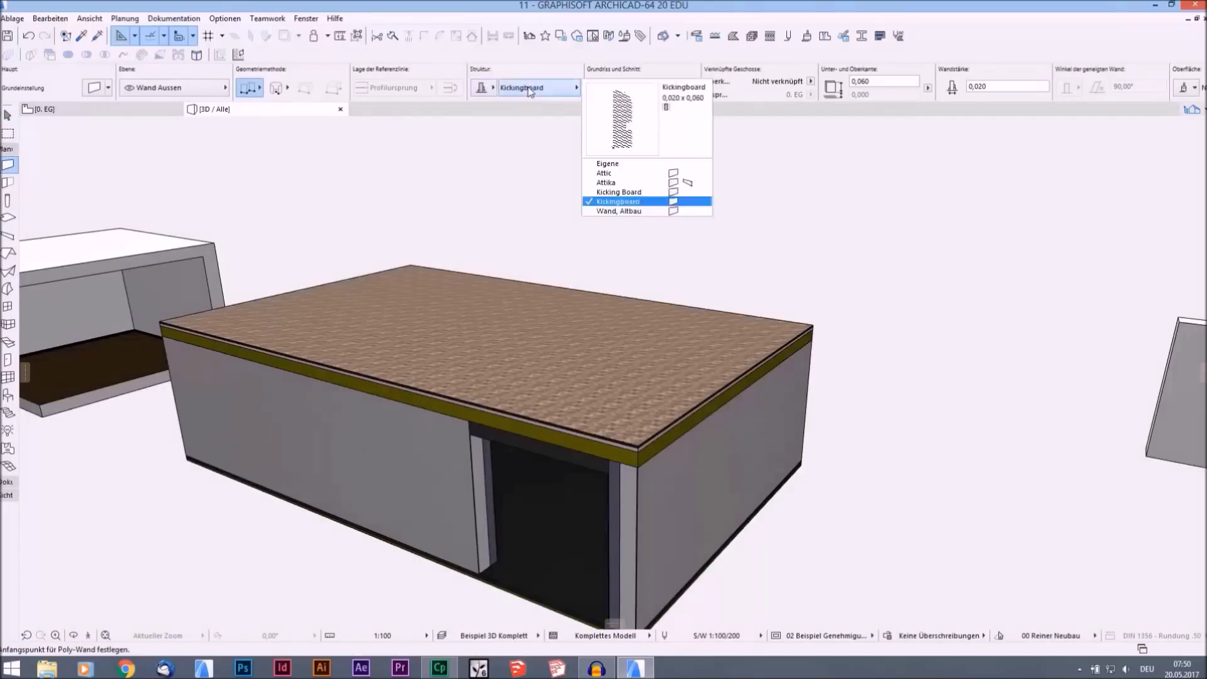
left_click(603, 173)
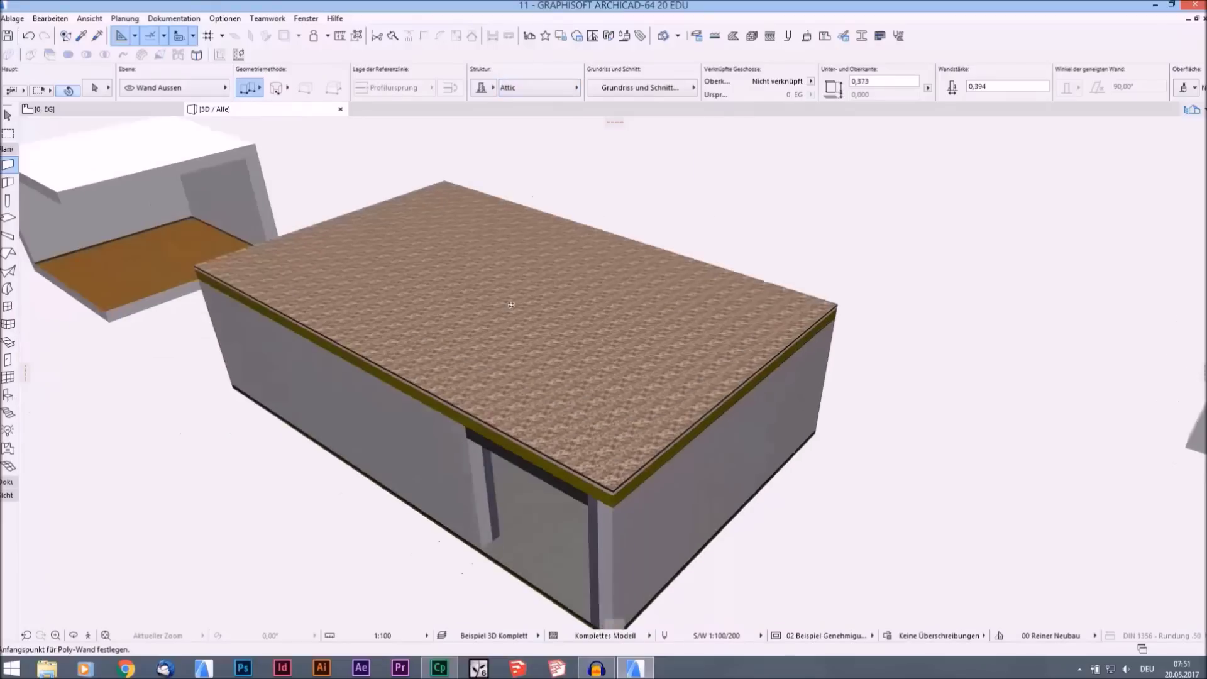
- Draw a closed poly-wall through the roof's corners back to the start, then orbit to inspect it
scroll(423, 312, "up", 1)
scroll(323, 344, "up", 4)
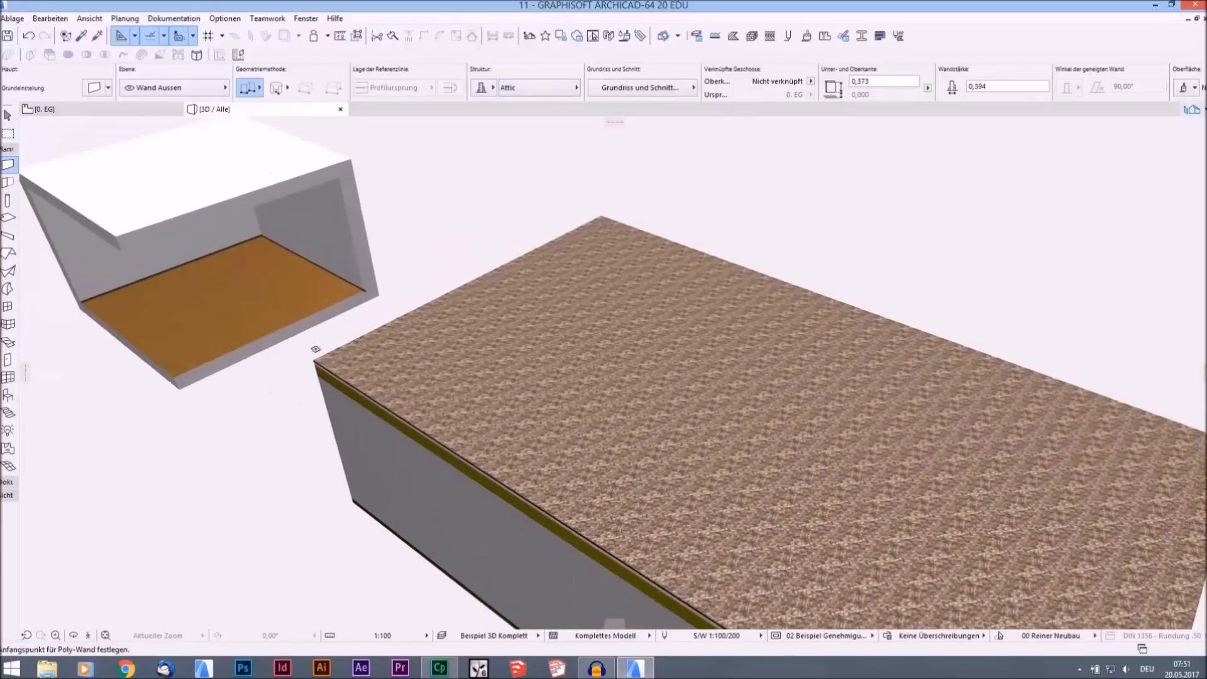
left_click(327, 351)
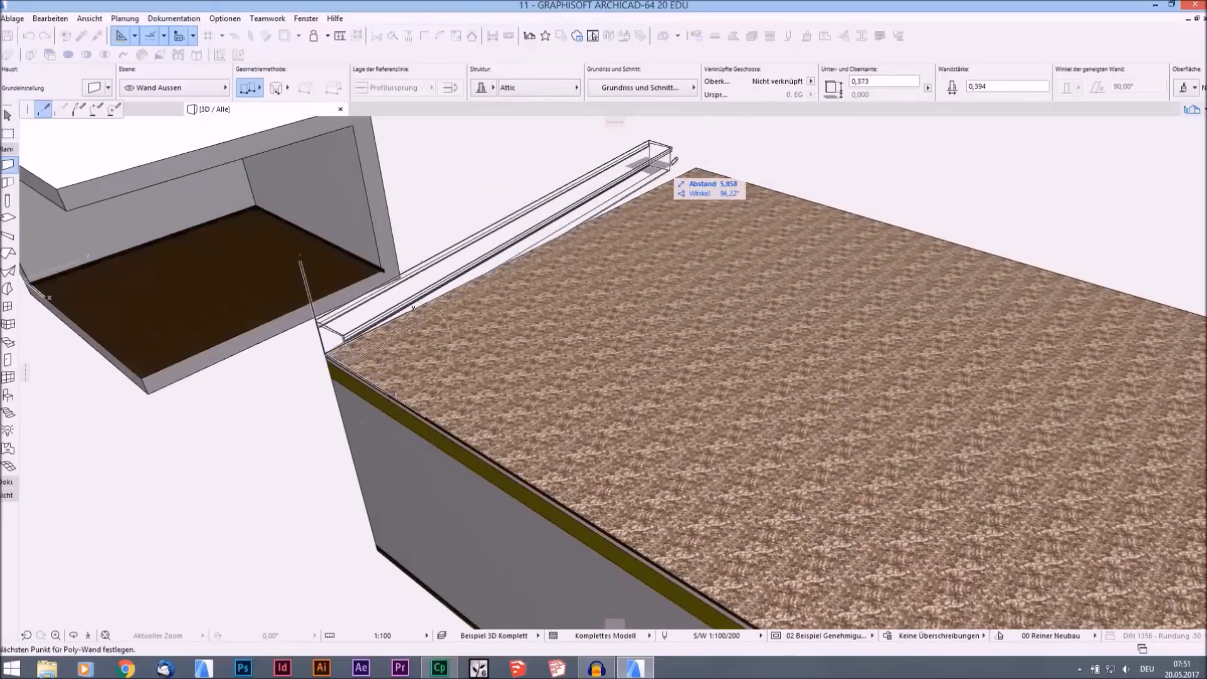
scroll(699, 163, "down", 3)
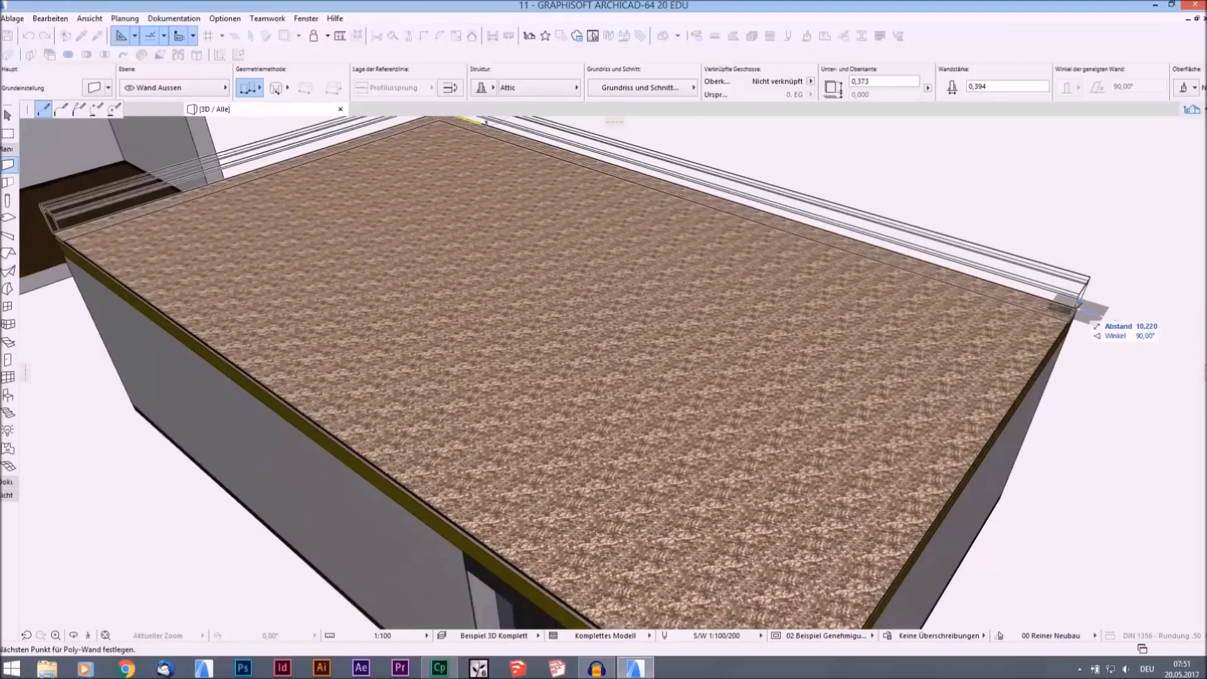
left_click(1072, 313)
scroll(782, 443, "up", 2)
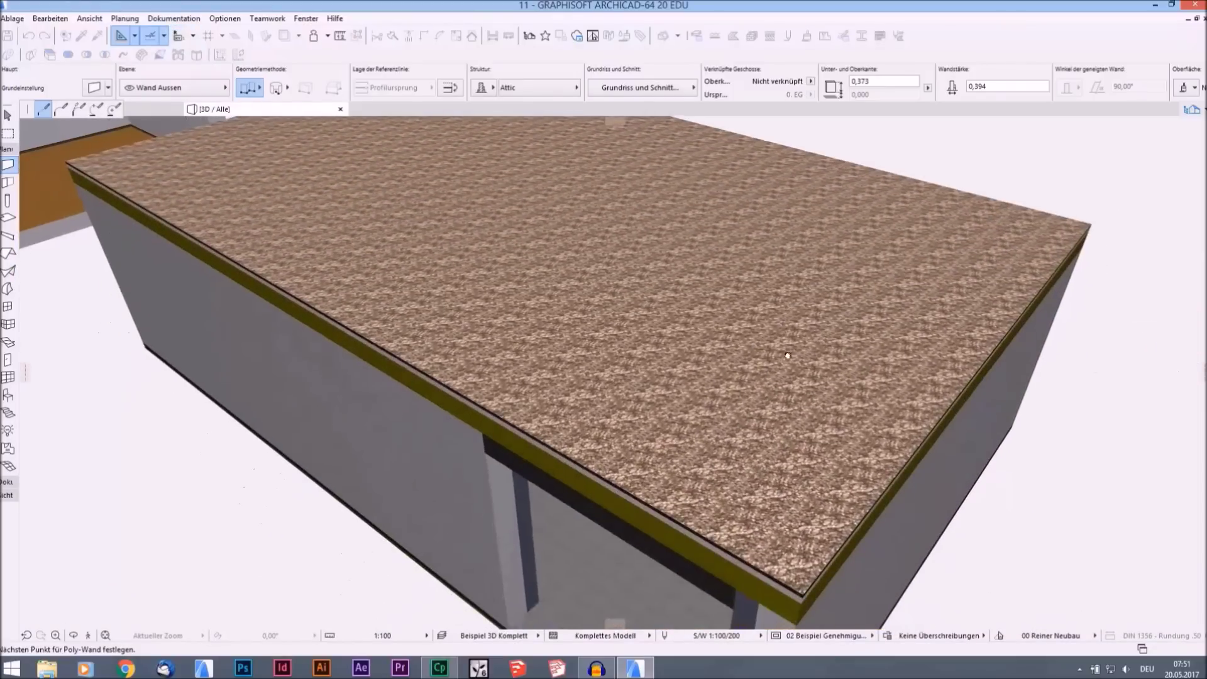
left_click(804, 590)
scroll(405, 266, "down", 3)
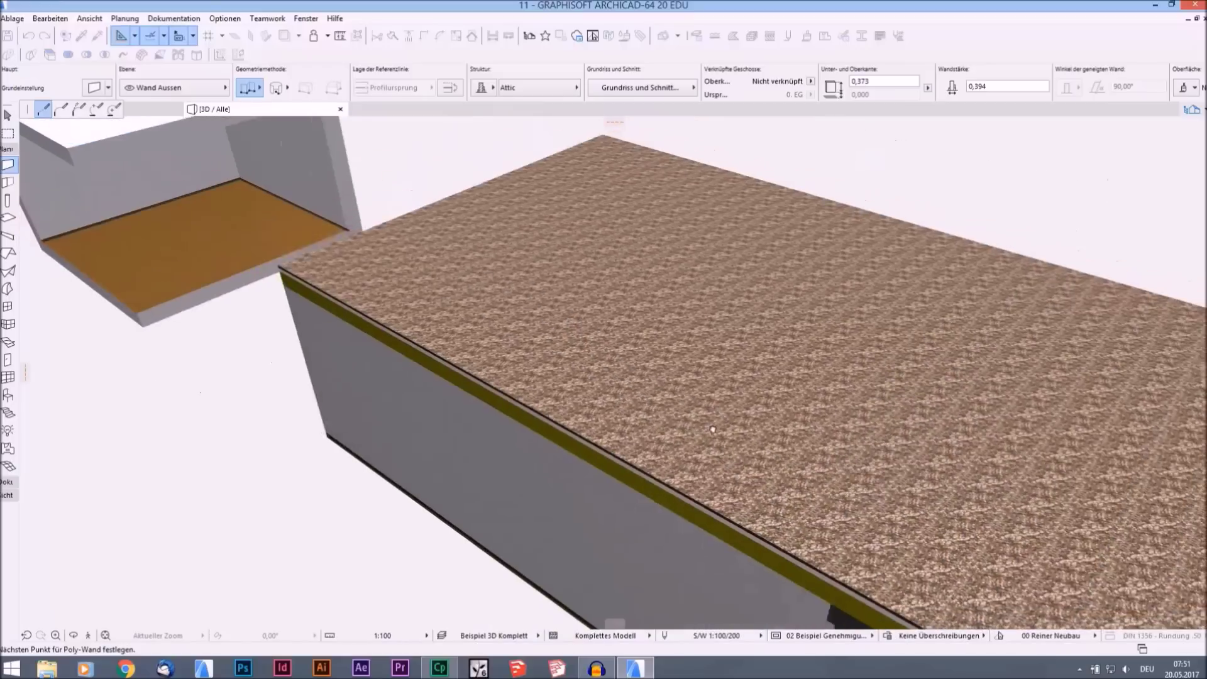
scroll(308, 278, "up", 3)
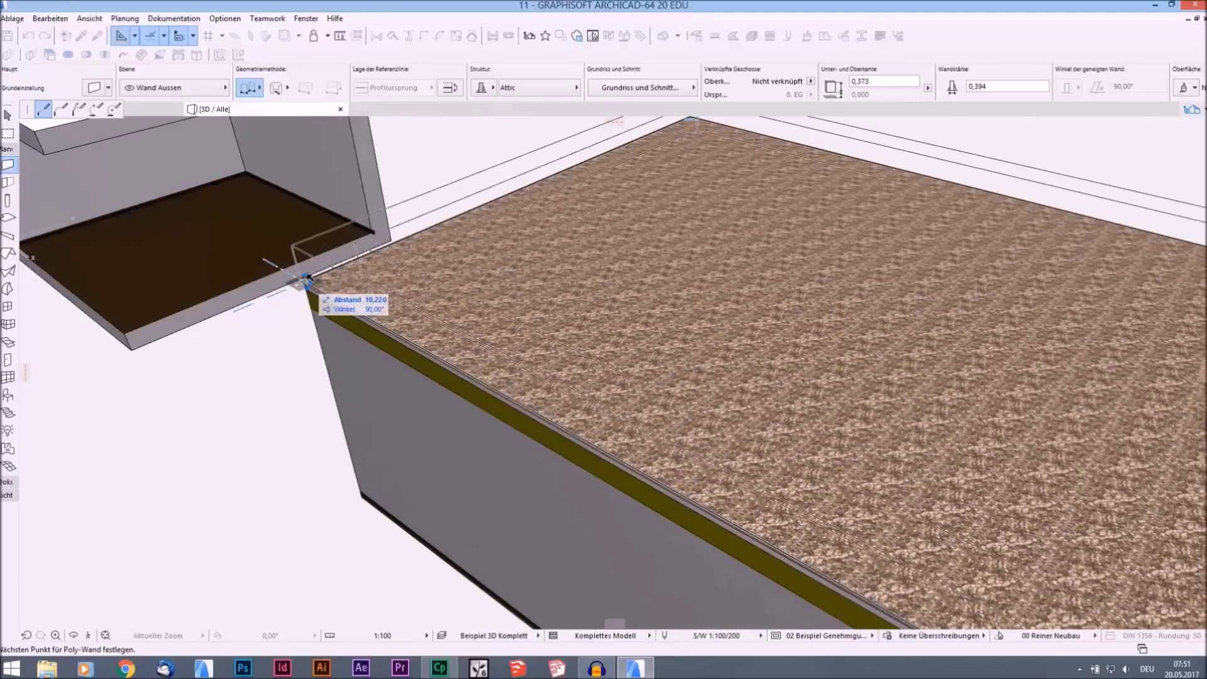
left_click(308, 279)
middle_click_drag(307, 278, 681, 372, "shift")
scroll(666, 387, "down", 3)
scroll(608, 374, "up", 3)
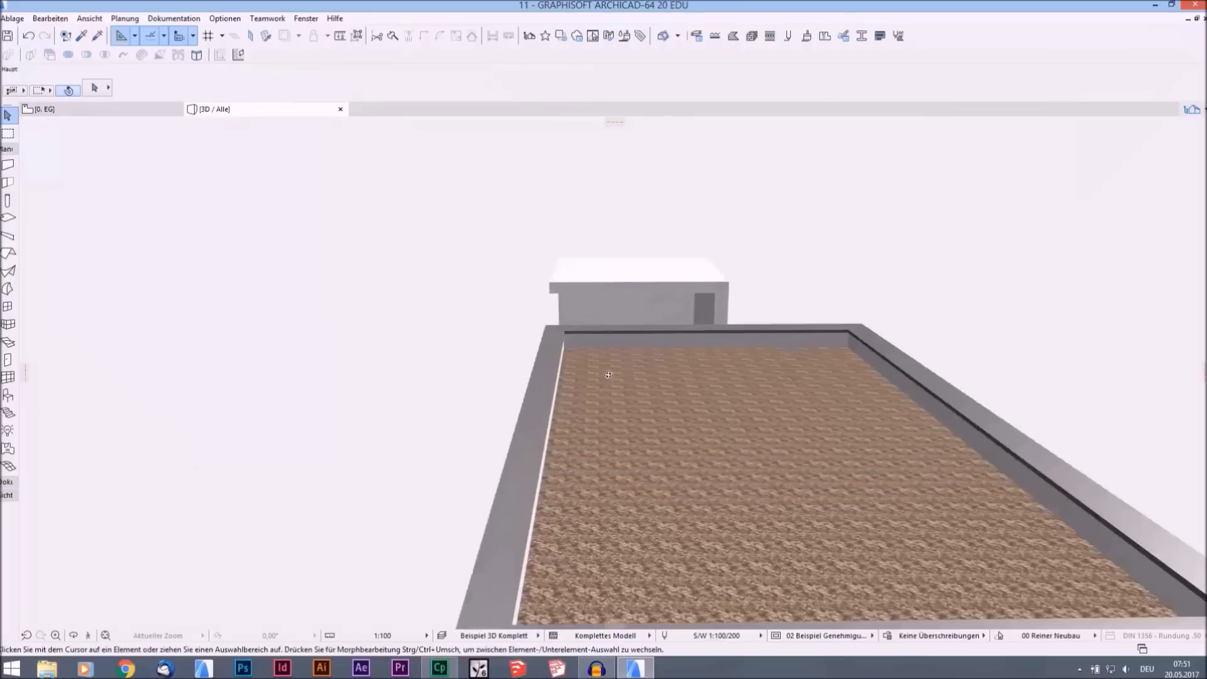
scroll(608, 375, "down", 3)
middle_click_drag(609, 375, 685, 360, "shift")
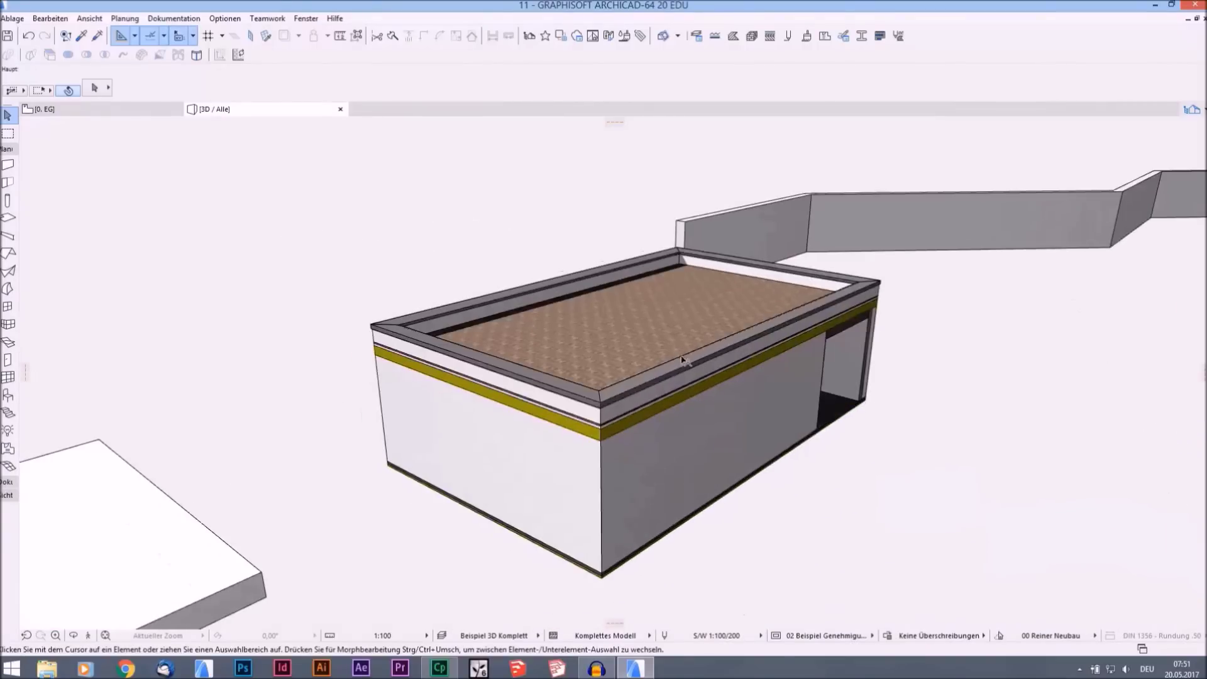
scroll(682, 377, "up", 6)
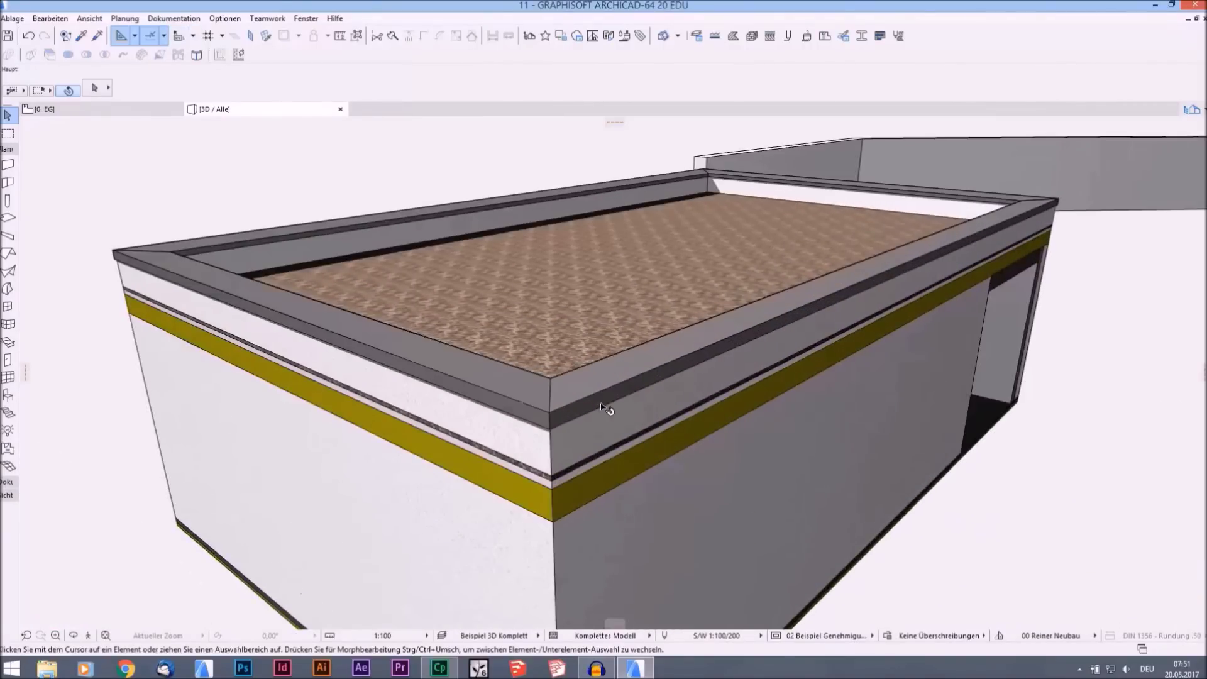
scroll(601, 381, "down", 3)
middle_click_drag(600, 380, 613, 380, "shift")
scroll(600, 380, "up", 3)
left_click(596, 470)
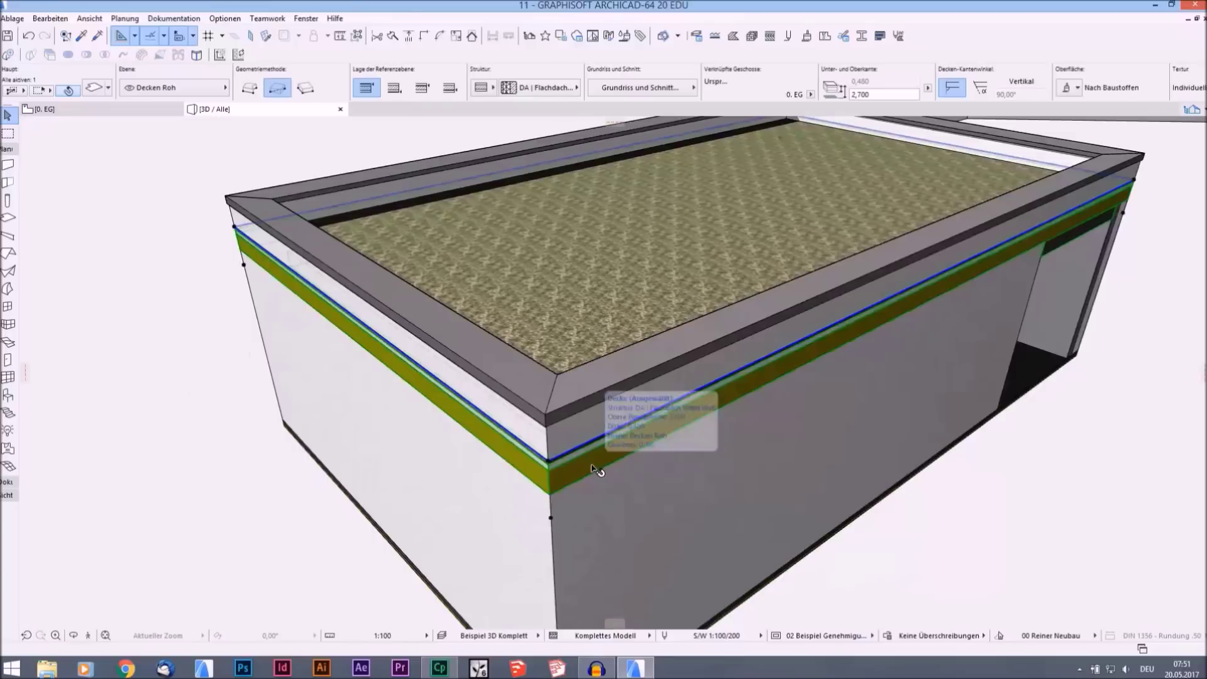
key("Escape")
scroll(722, 396, "down", 3)
scroll(721, 264, "up", 5)
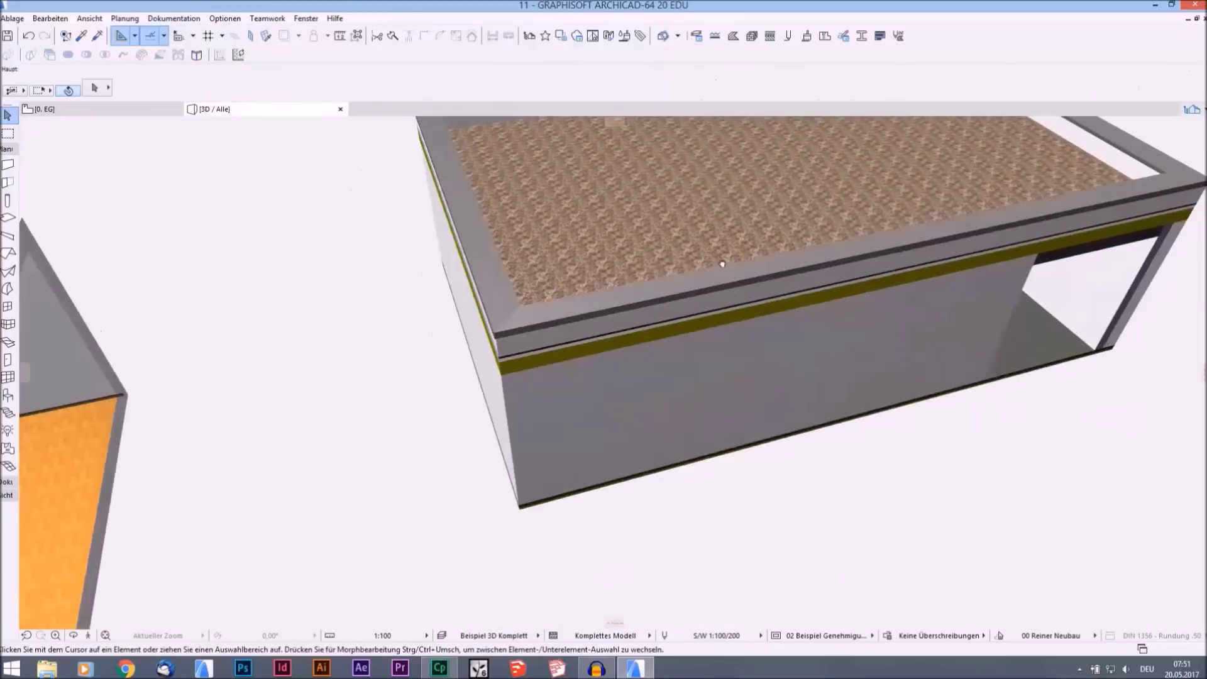
scroll(722, 264, "down", 8)
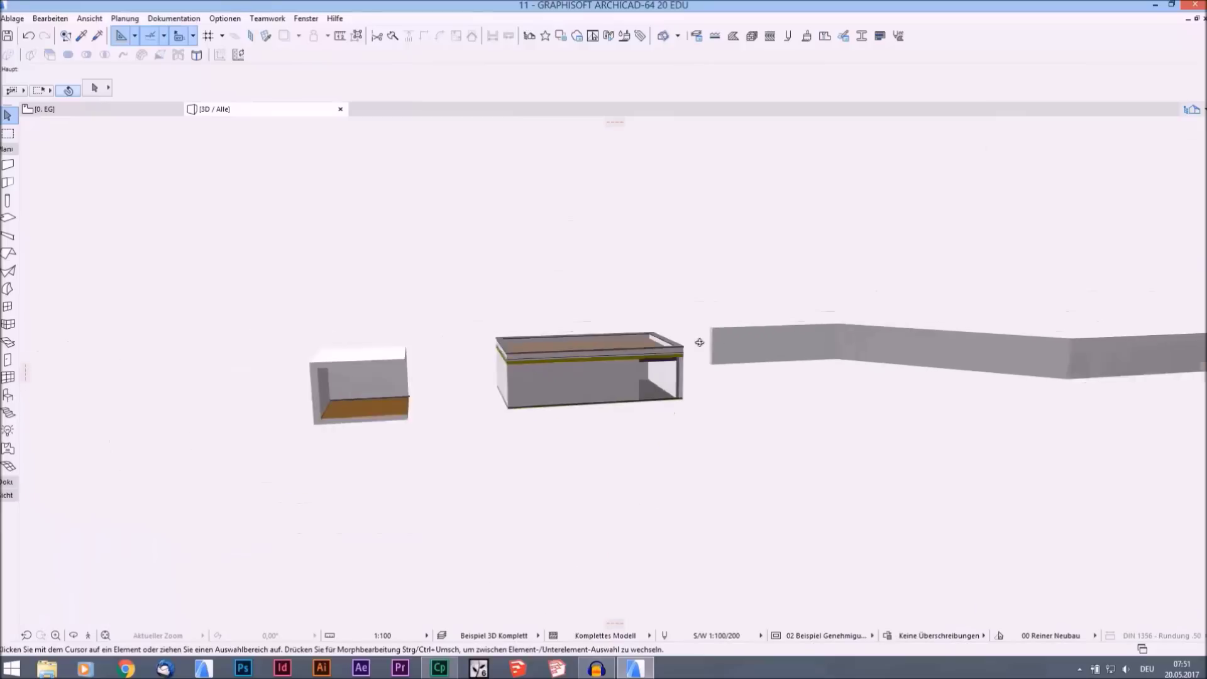
middle_click_drag(699, 342, 318, 338, "shift")
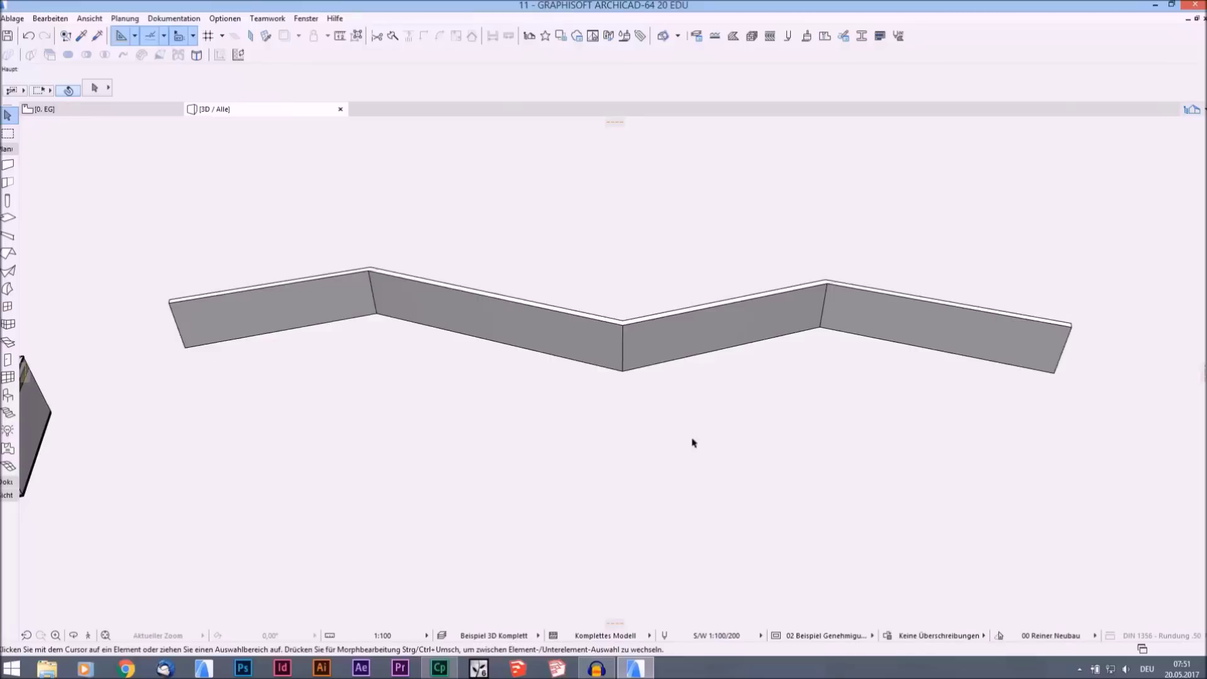
left_click(97, 108)
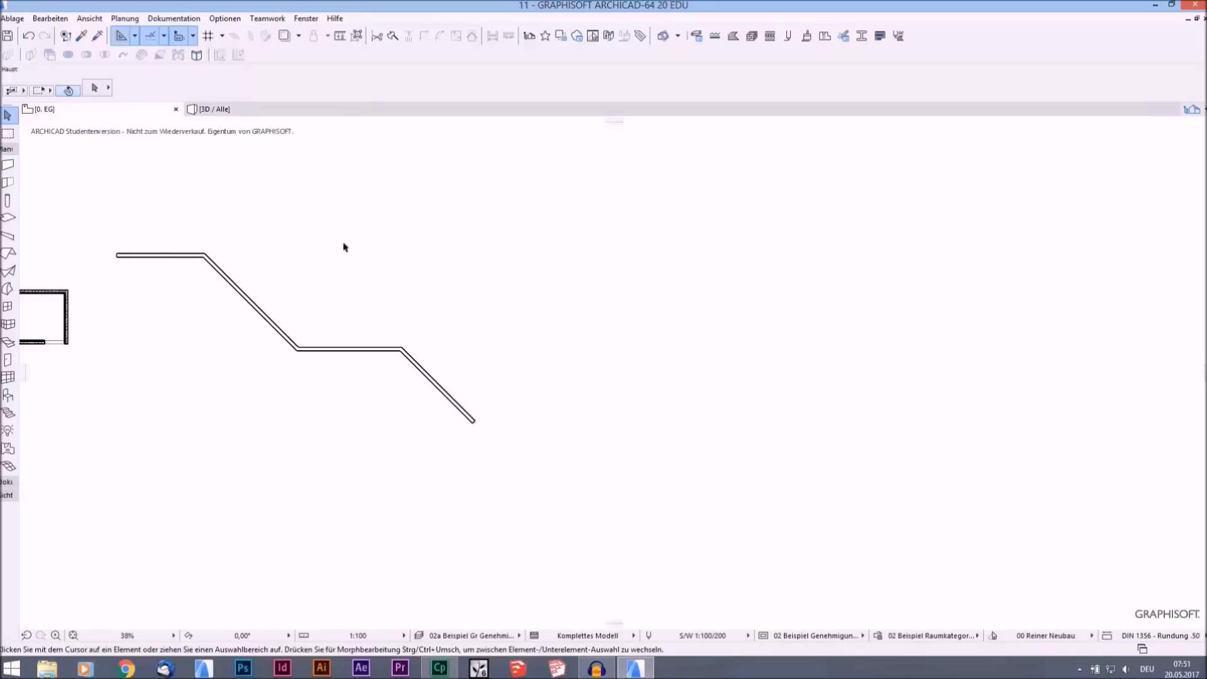
- Create a new custom profile named 'Stairs' in the Profile Manager
scroll(315, 250, "down", 2)
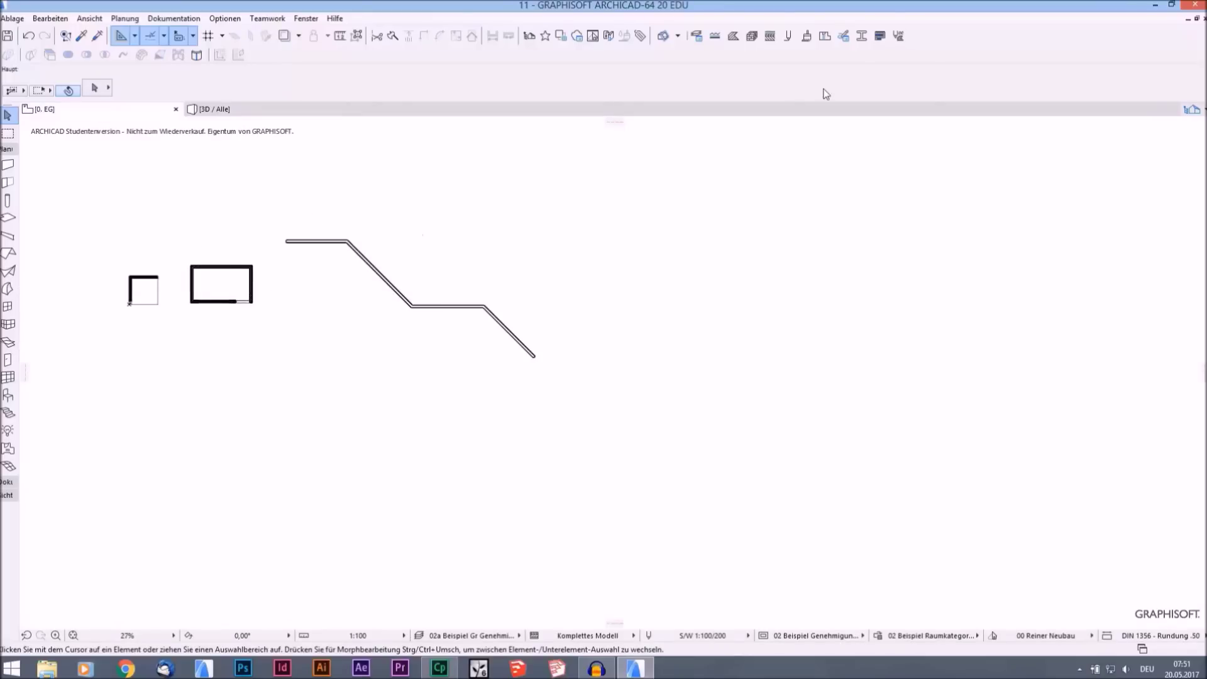
left_click(860, 38)
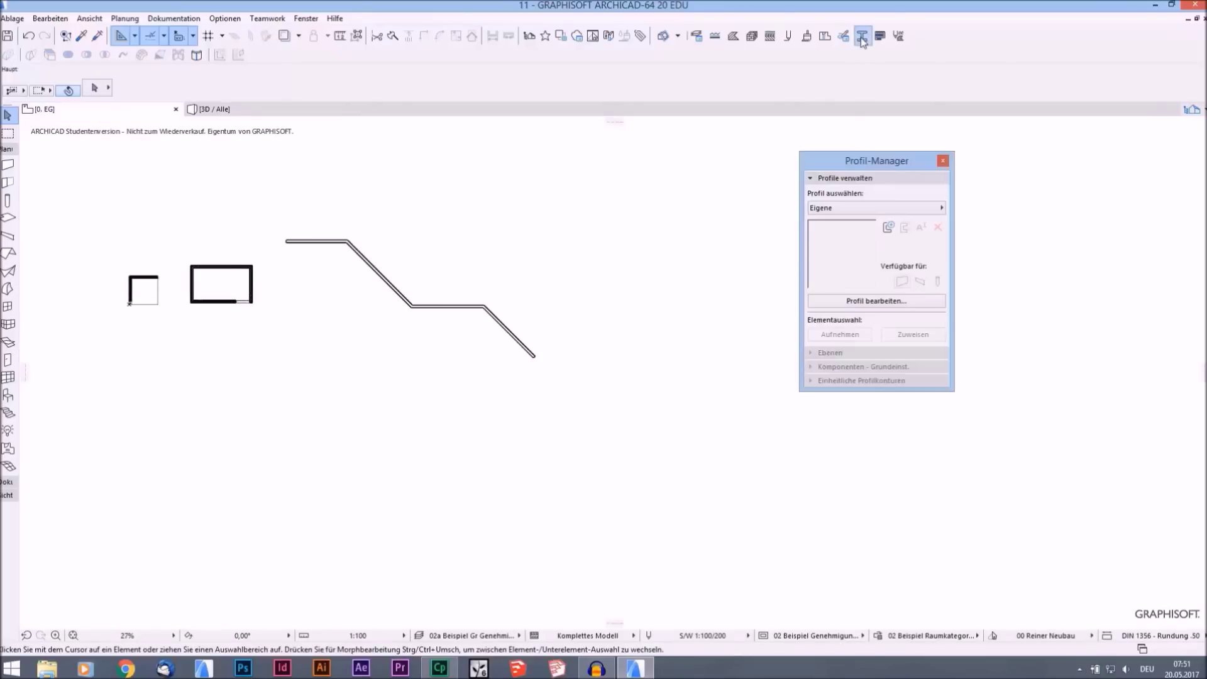
left_click(888, 227)
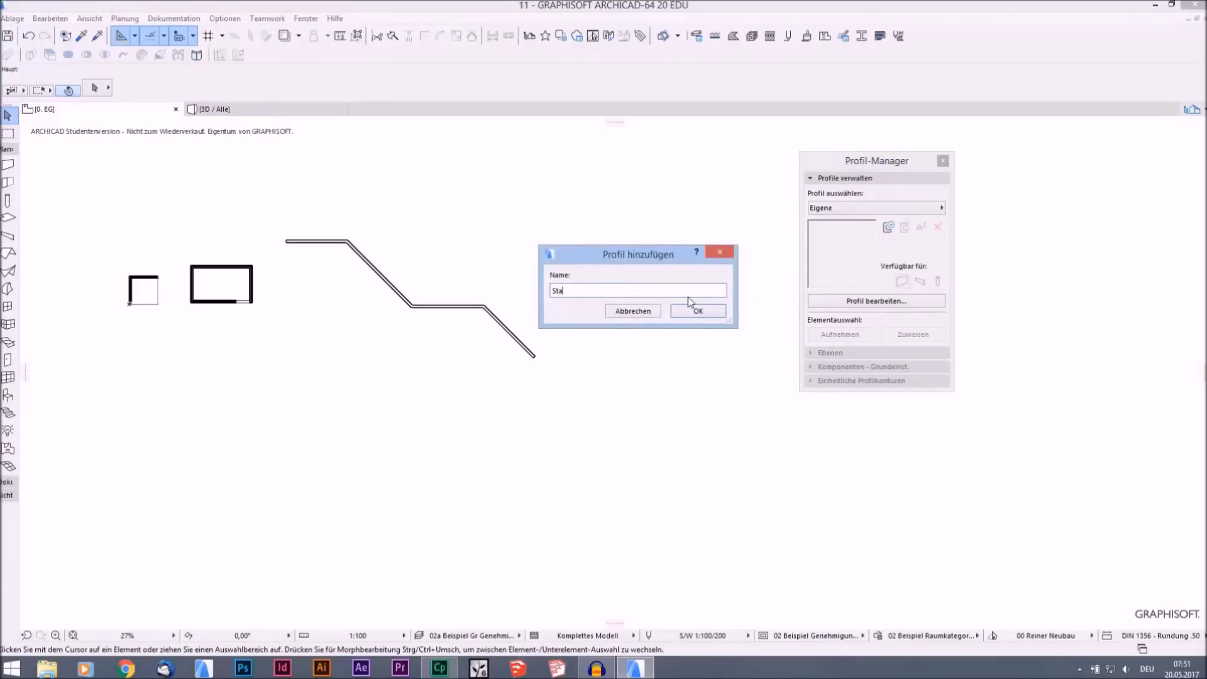
type("Stairs")
left_click(695, 312)
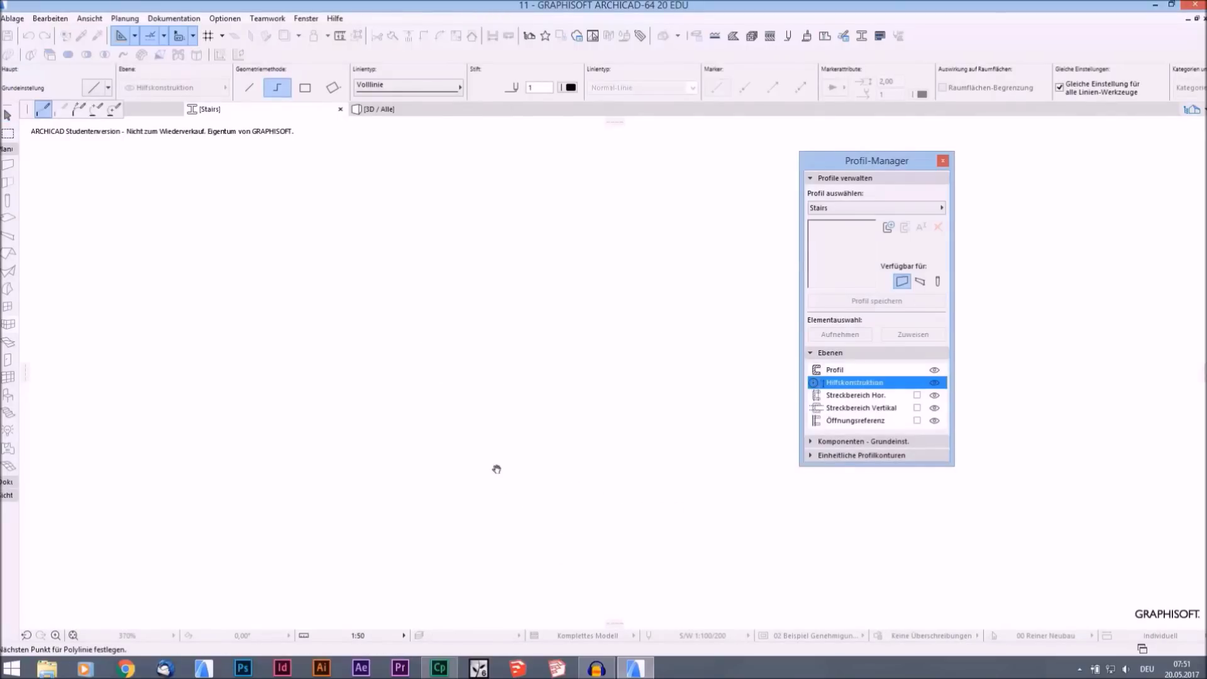
- Draw the horizontal base line in the Stairs profile editor
middle_click_drag(733, 464, 503, 463)
scroll(584, 462, "down", 1)
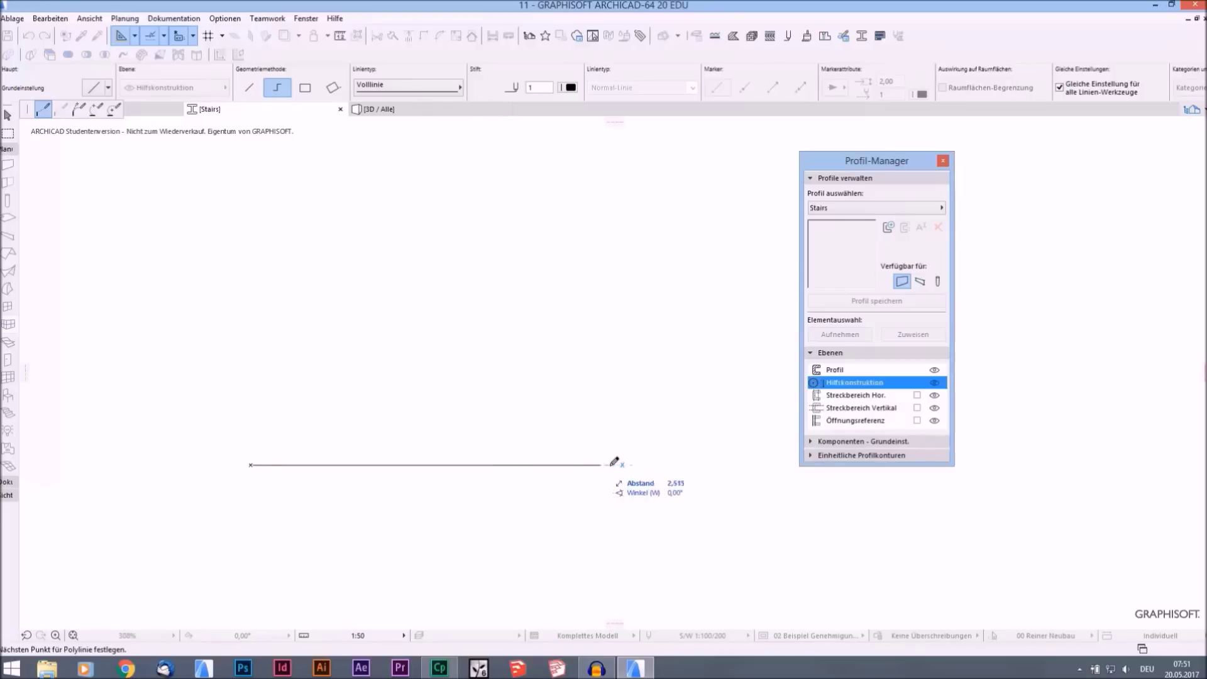
scroll(628, 458, "down", 2)
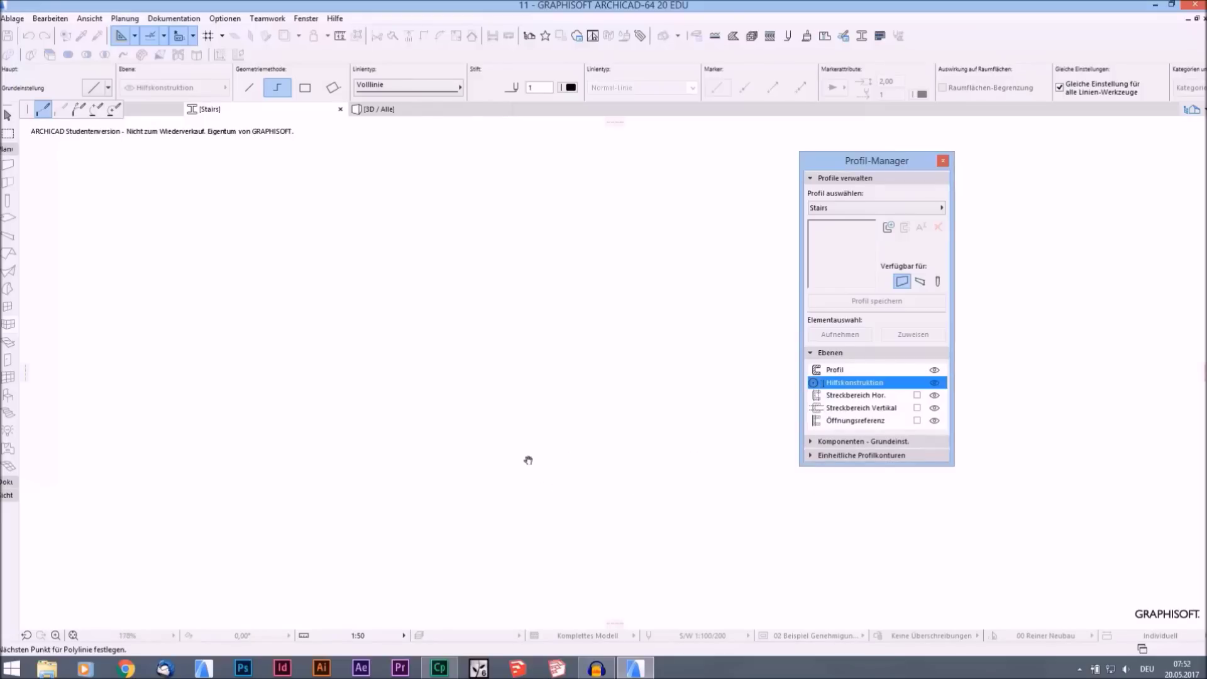
left_click(674, 460)
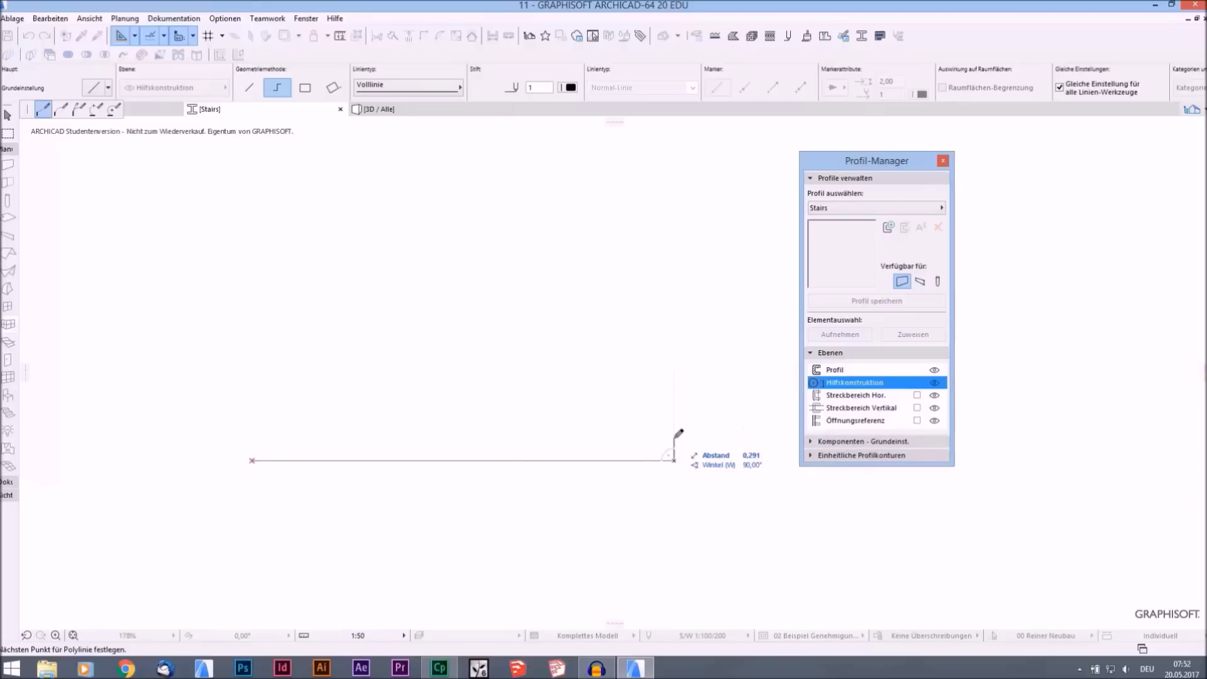
left_click(673, 460)
- Draw a 3 m vertical line up from the base line's left end, then select the base line
left_click(251, 460)
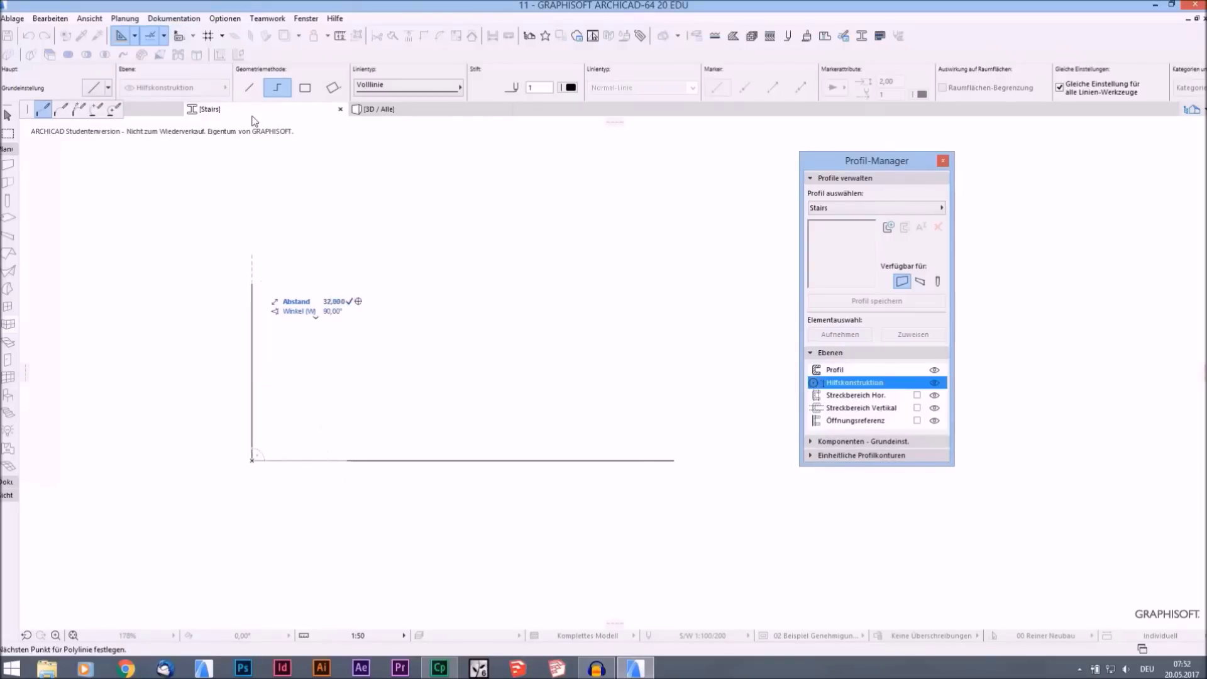
scroll(287, 194, "down", 2)
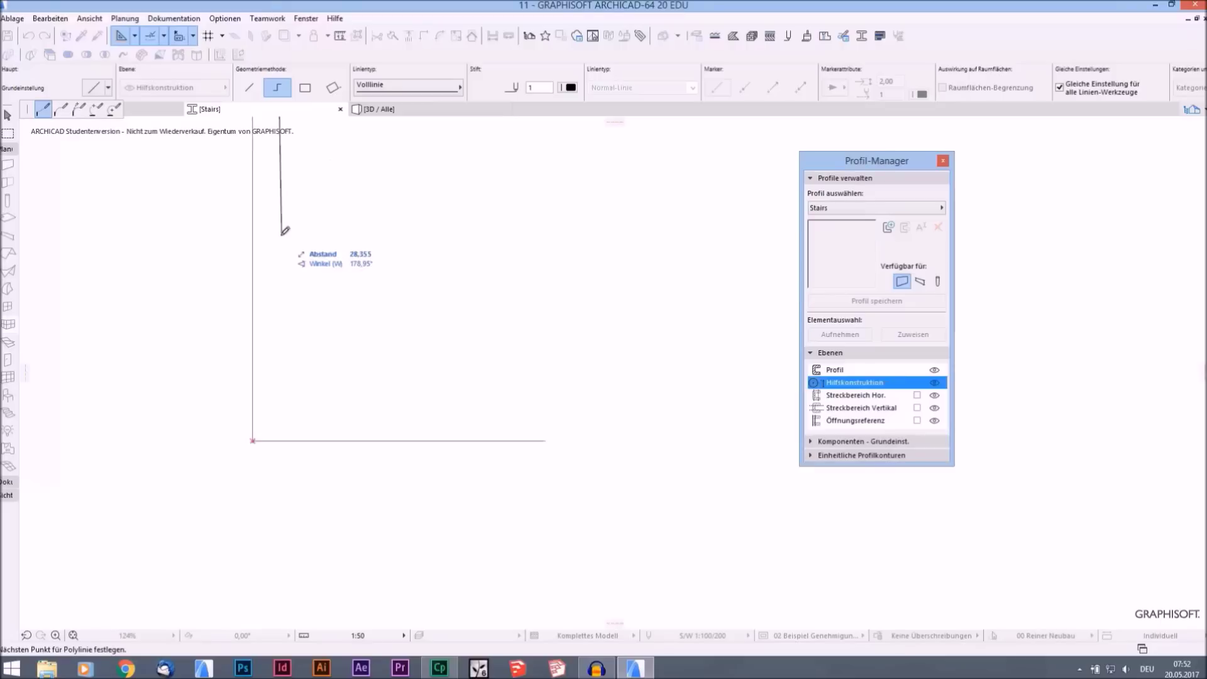
scroll(310, 232, "down", 6)
key("Escape")
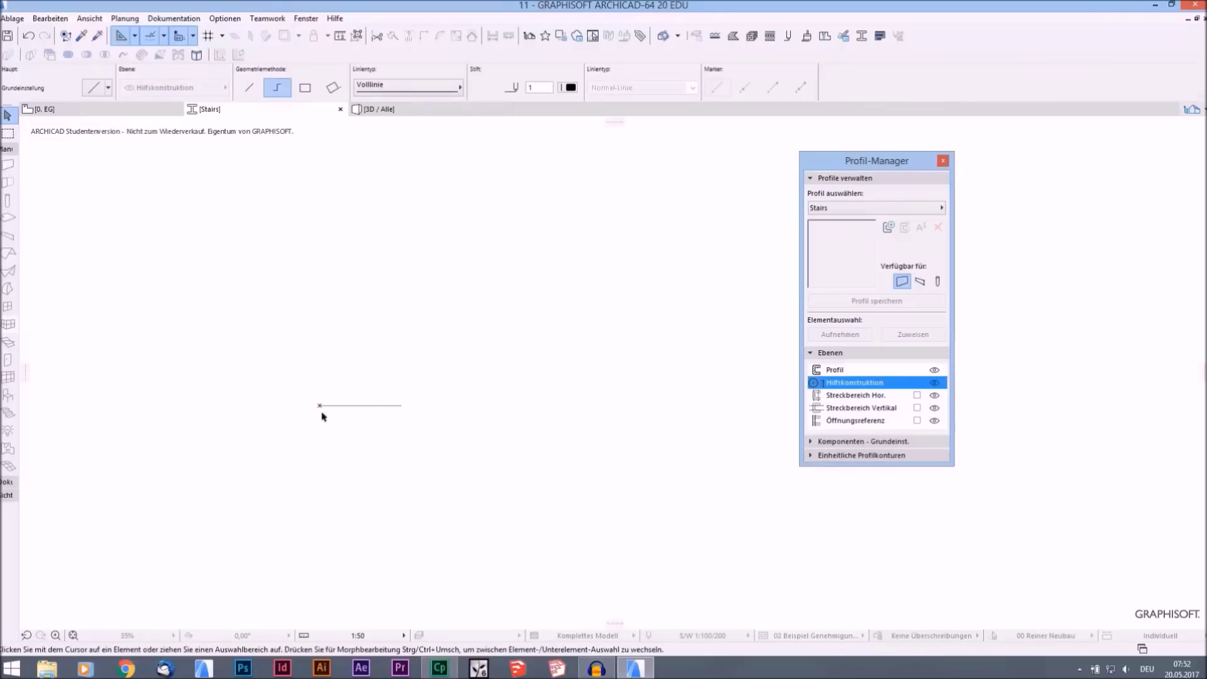
left_click(319, 405)
type("3")
key("Return")
double_click(320, 354)
scroll(371, 393, "up", 7)
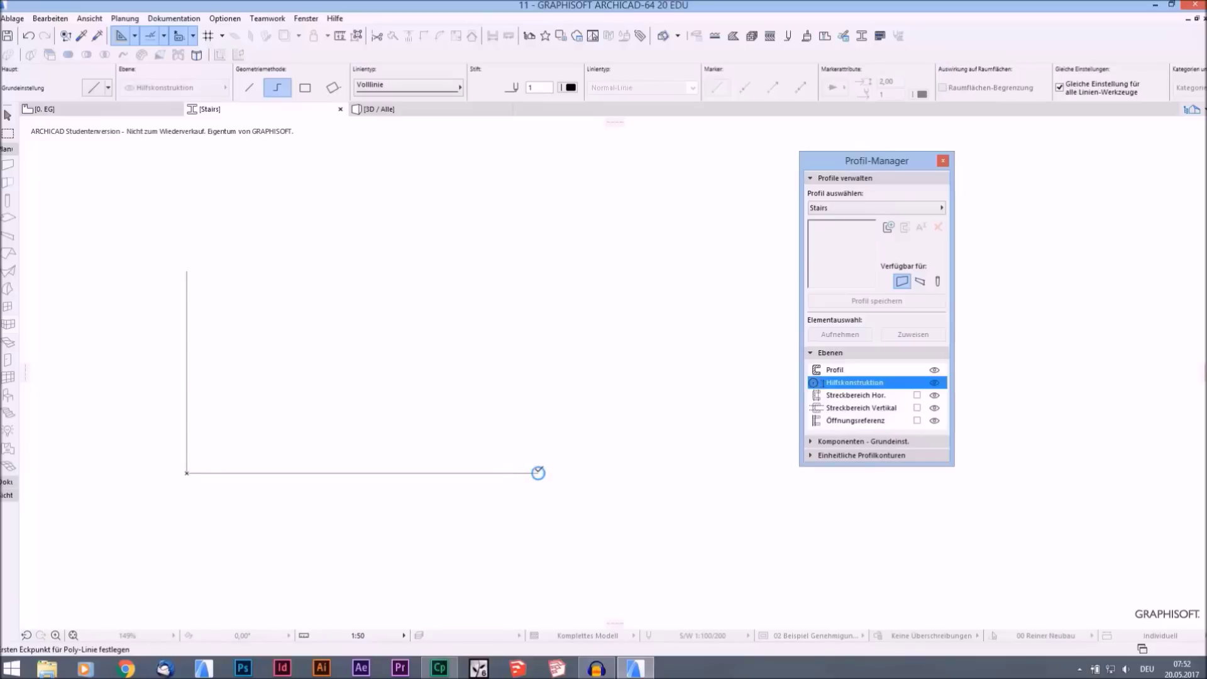
left_click(538, 472, "shift")
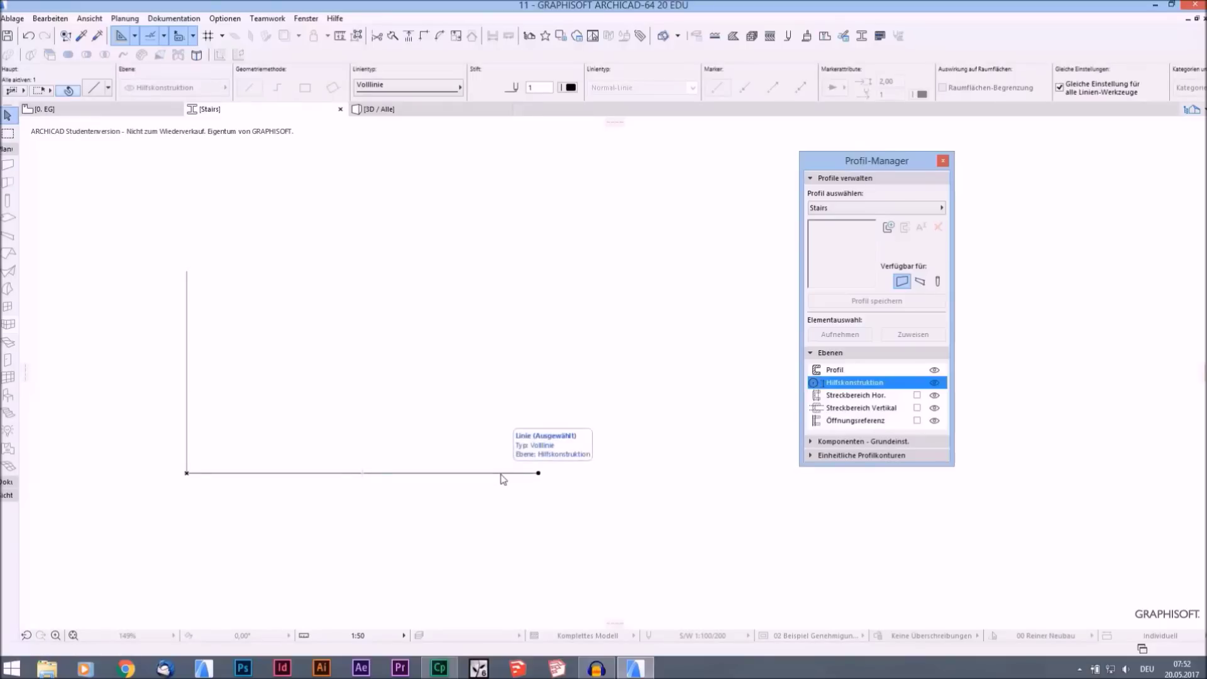
- Multiply the horizontal base line into 16 copies spread up to the vertical line's top
key("ctrl+u")
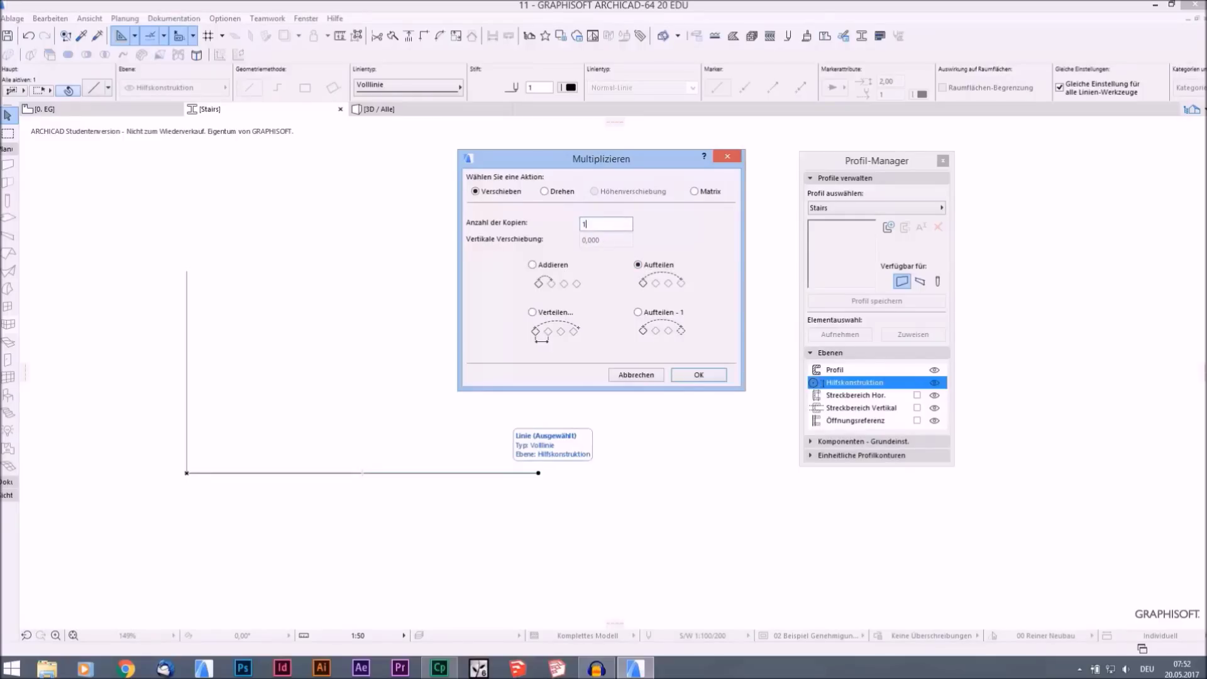
left_click(699, 376)
left_click(186, 473)
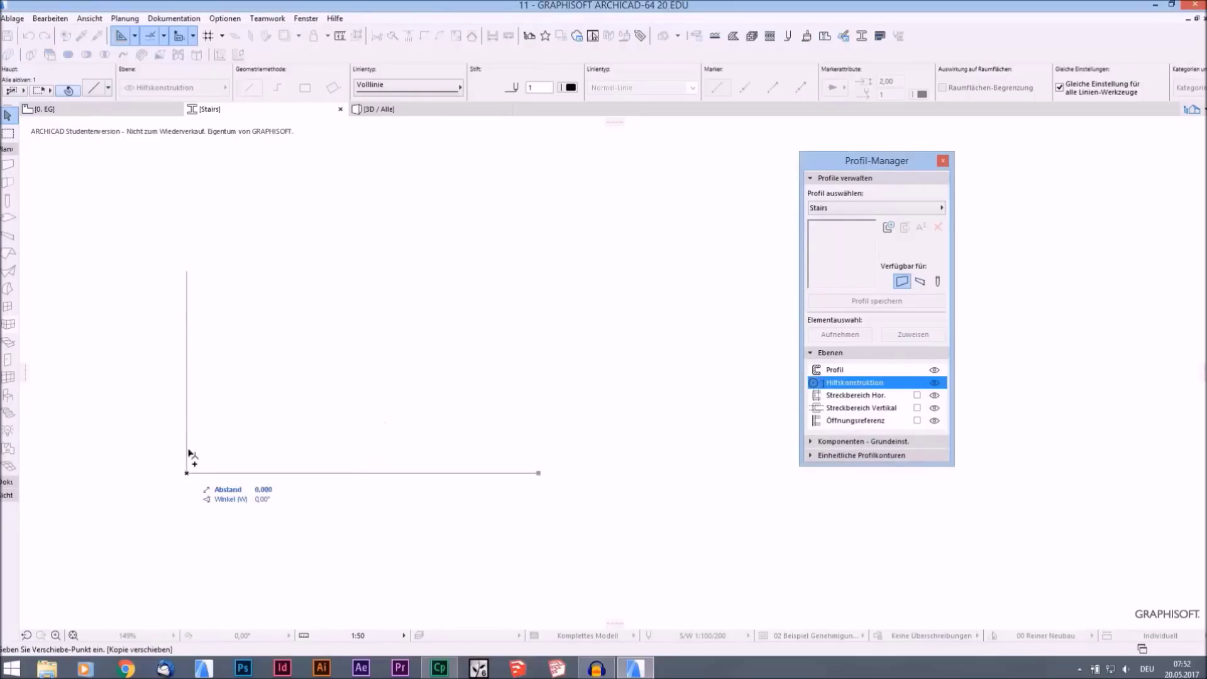
left_click(189, 267)
scroll(594, 358, "left", 2)
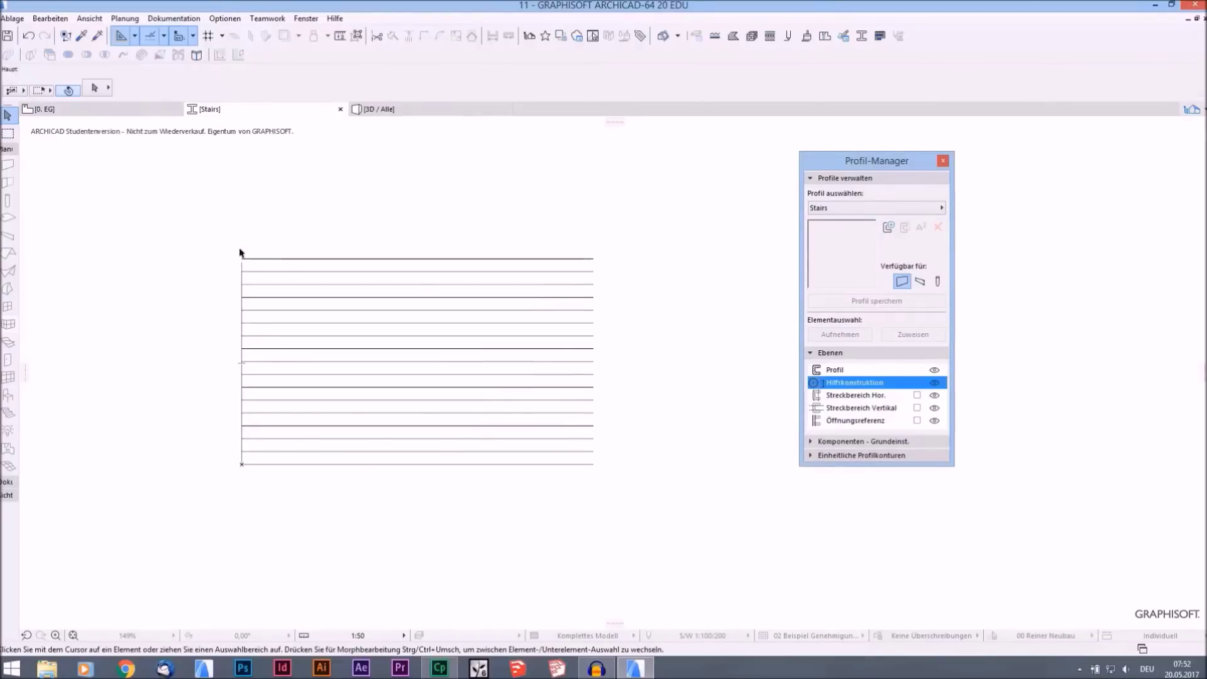
scroll(241, 253, "up", 3)
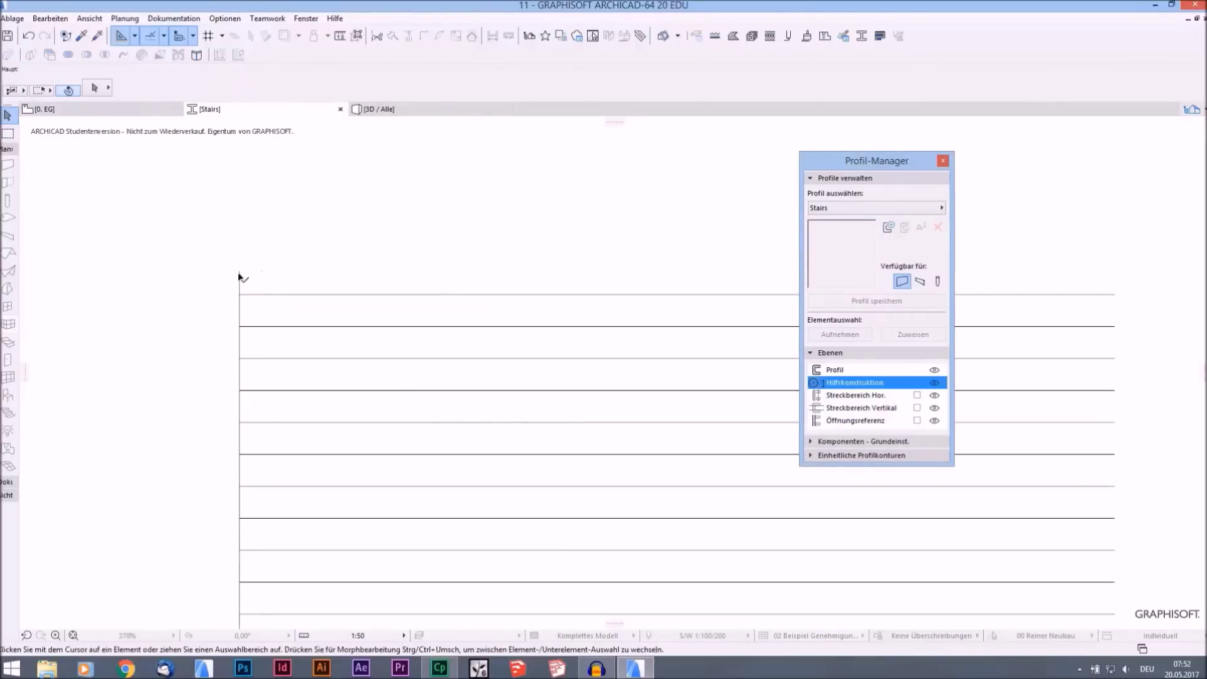
scroll(226, 281, "down", 2)
- Multiply the vertical line into 16 evenly spaced copies across the grid width
left_click(224, 280)
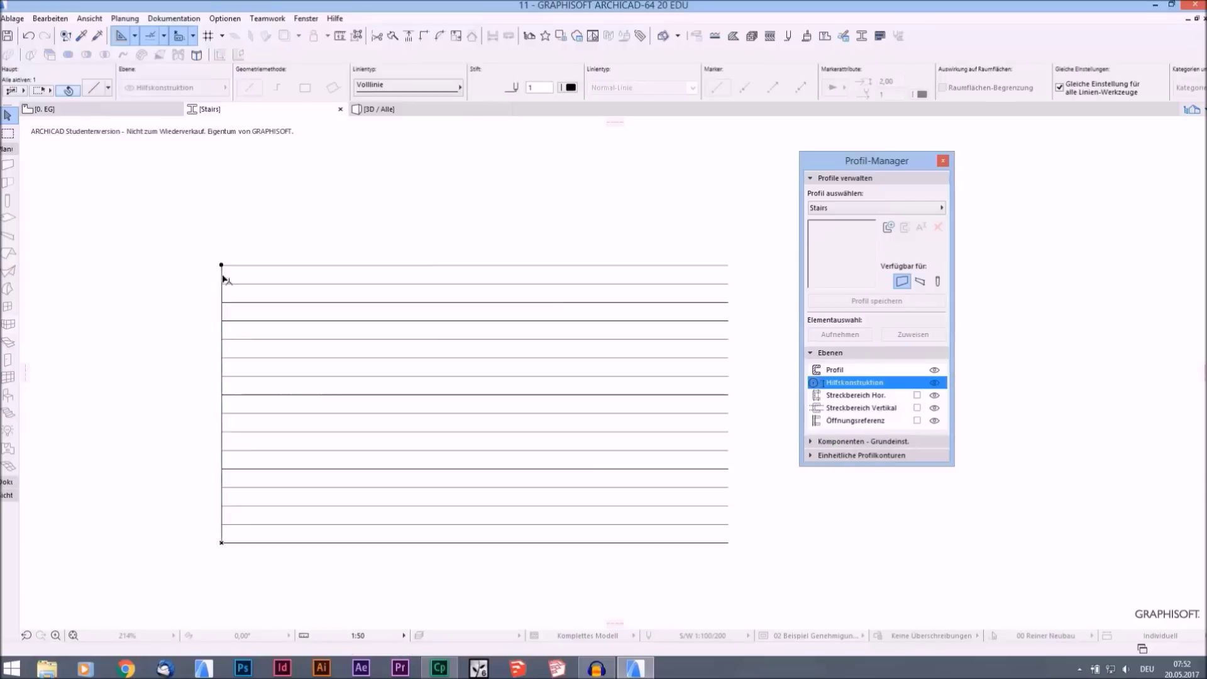
key("ctrl+u")
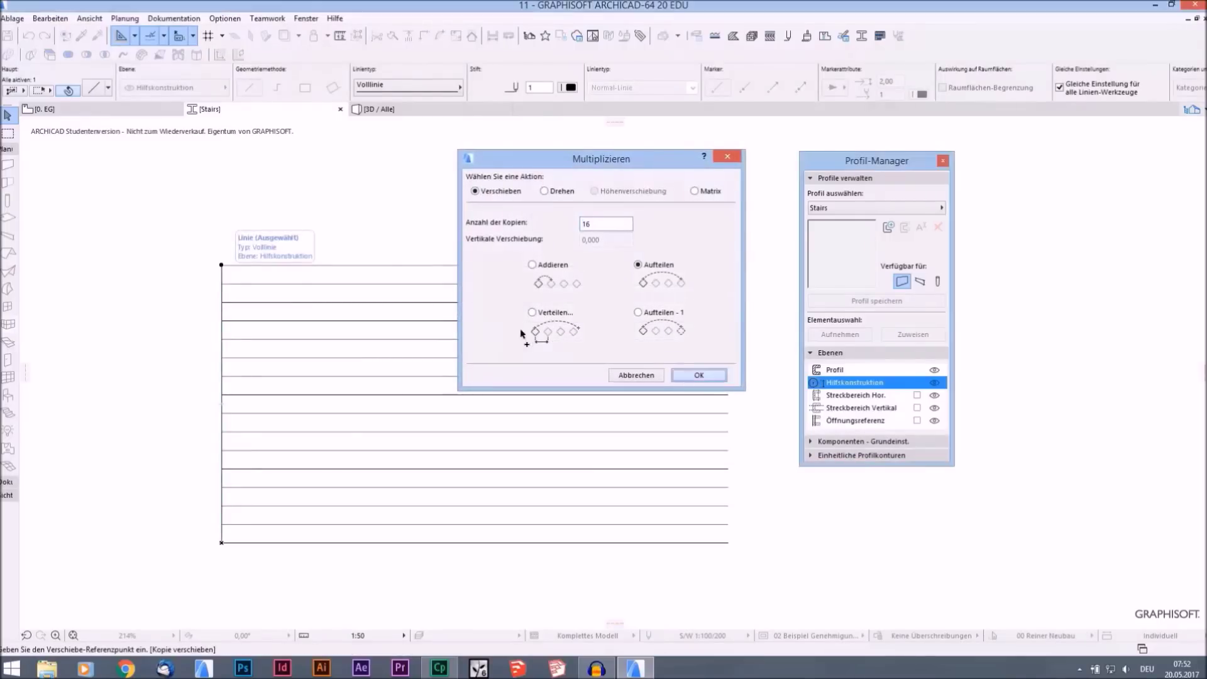
left_click(684, 372)
left_click(221, 265)
left_click(728, 265)
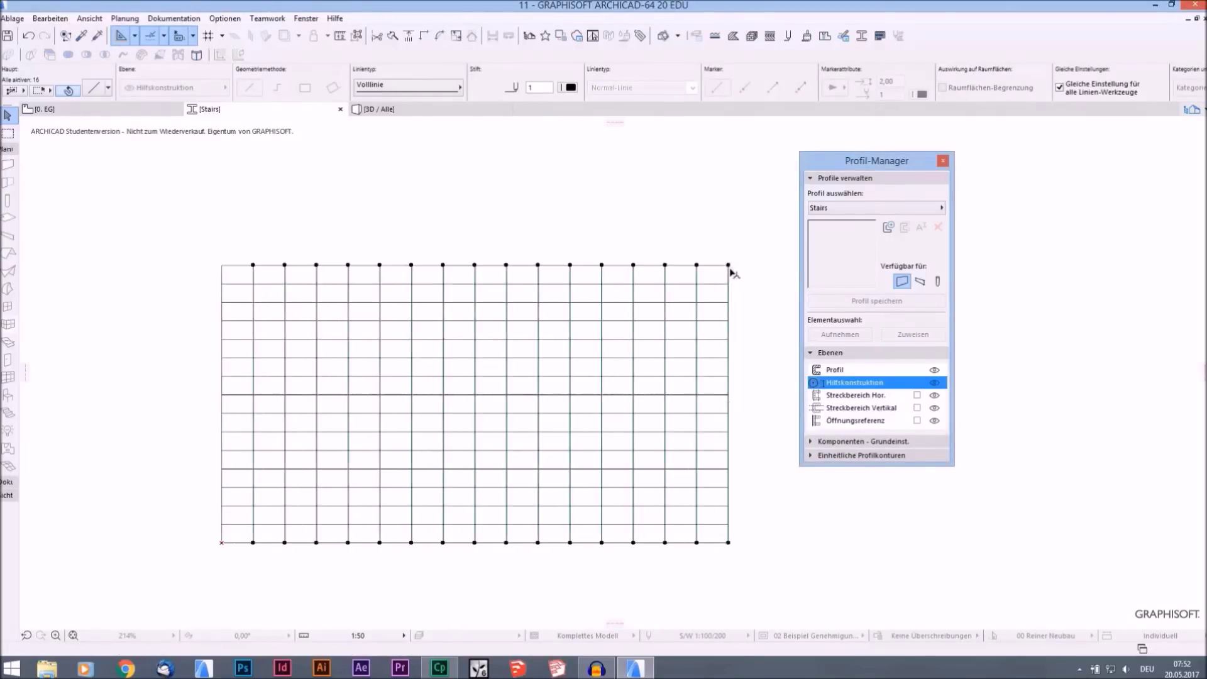
left_click(685, 289)
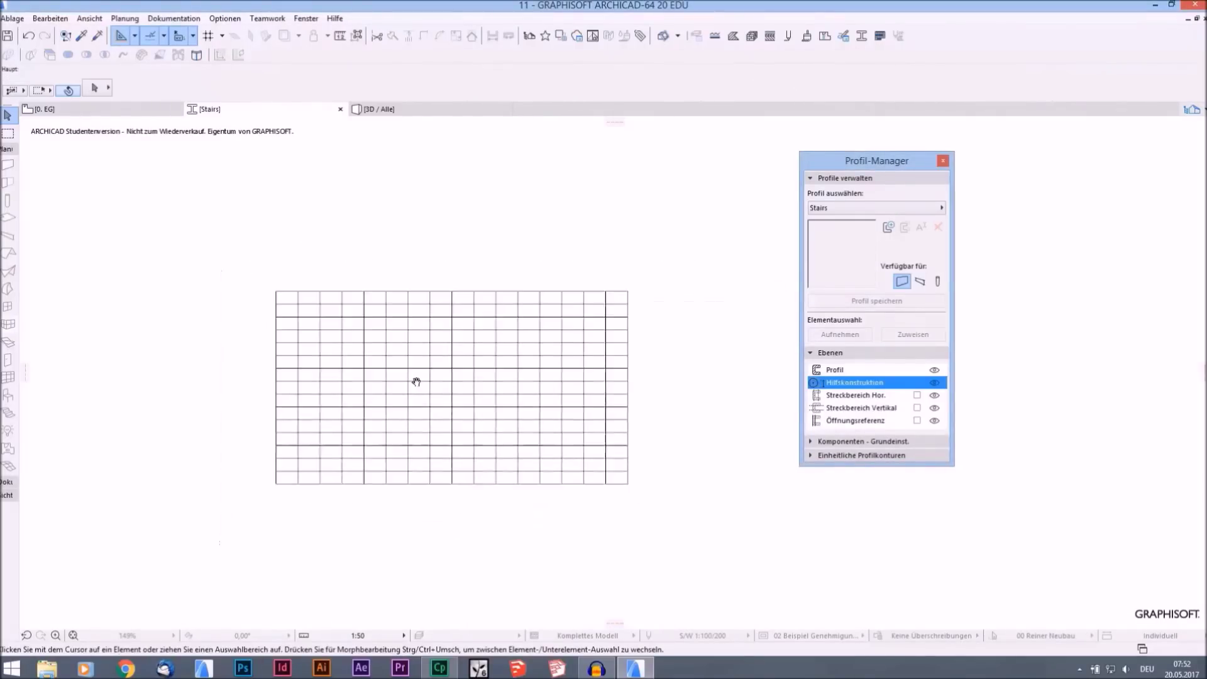
scroll(414, 380, "up", 1)
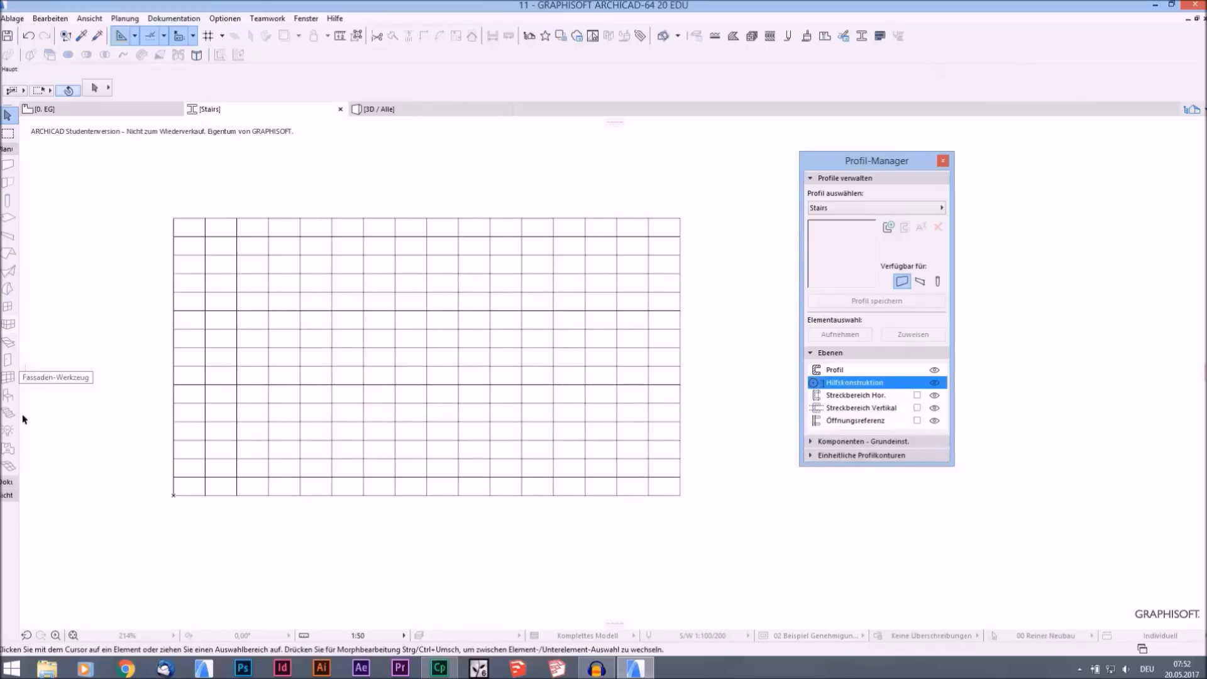
left_click(8, 149)
- Set up the Fill tool with Beton, Stahlbeton C20/25 hatch and polygon geometry
left_click(7, 163)
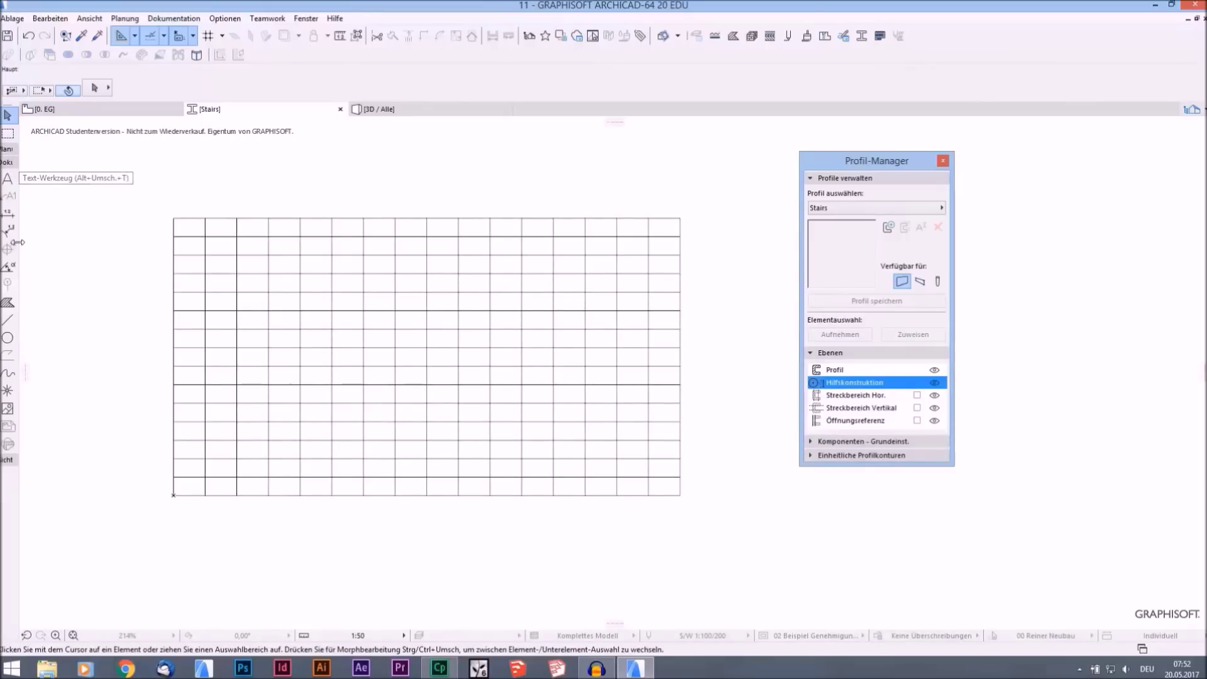
left_click(8, 303)
left_click(424, 88)
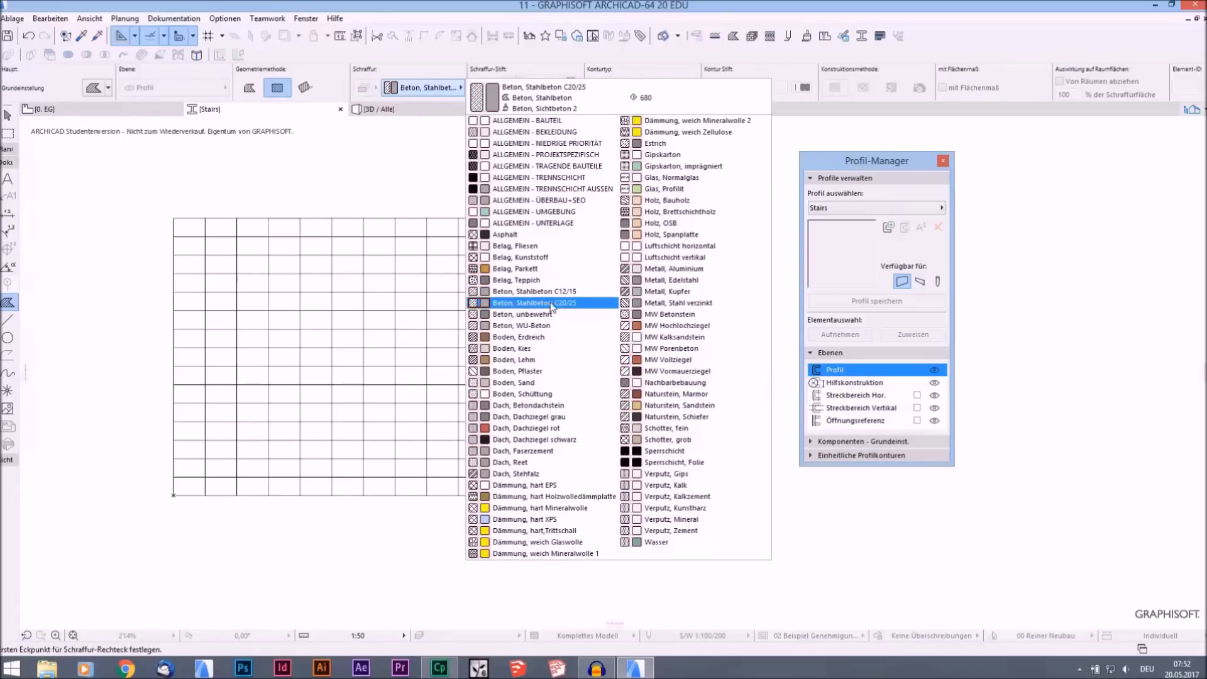
left_click(551, 304)
scroll(633, 482, "up", 2)
left_click(693, 500)
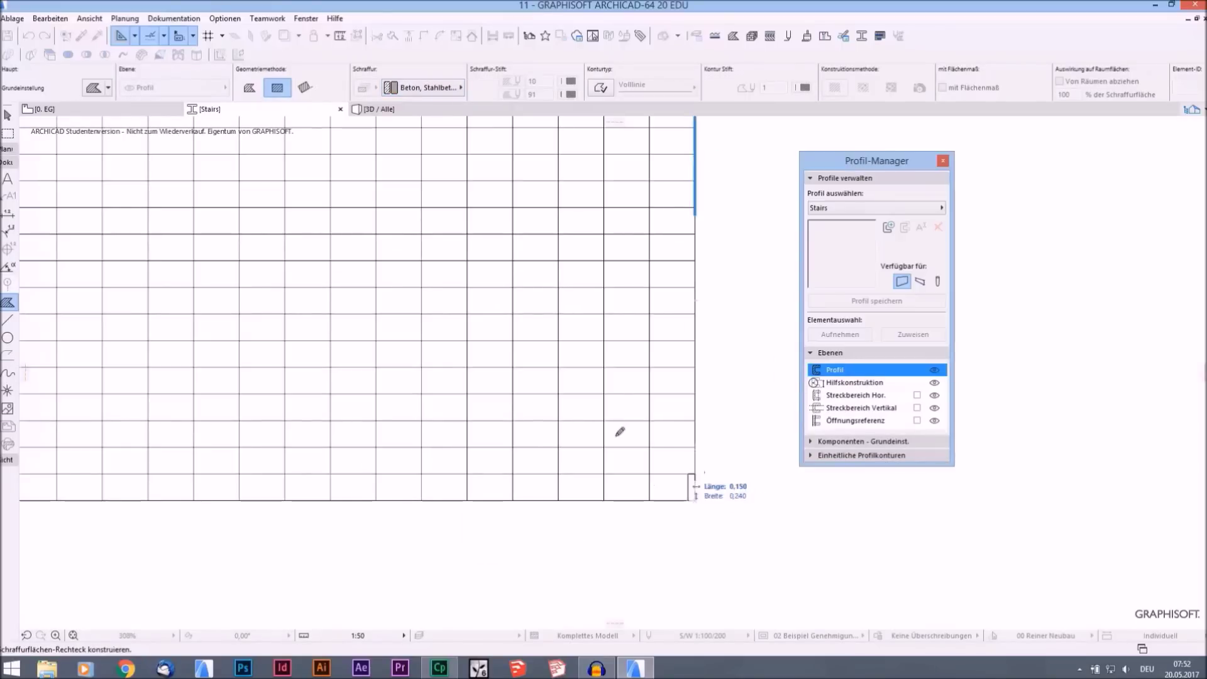
left_click(249, 87)
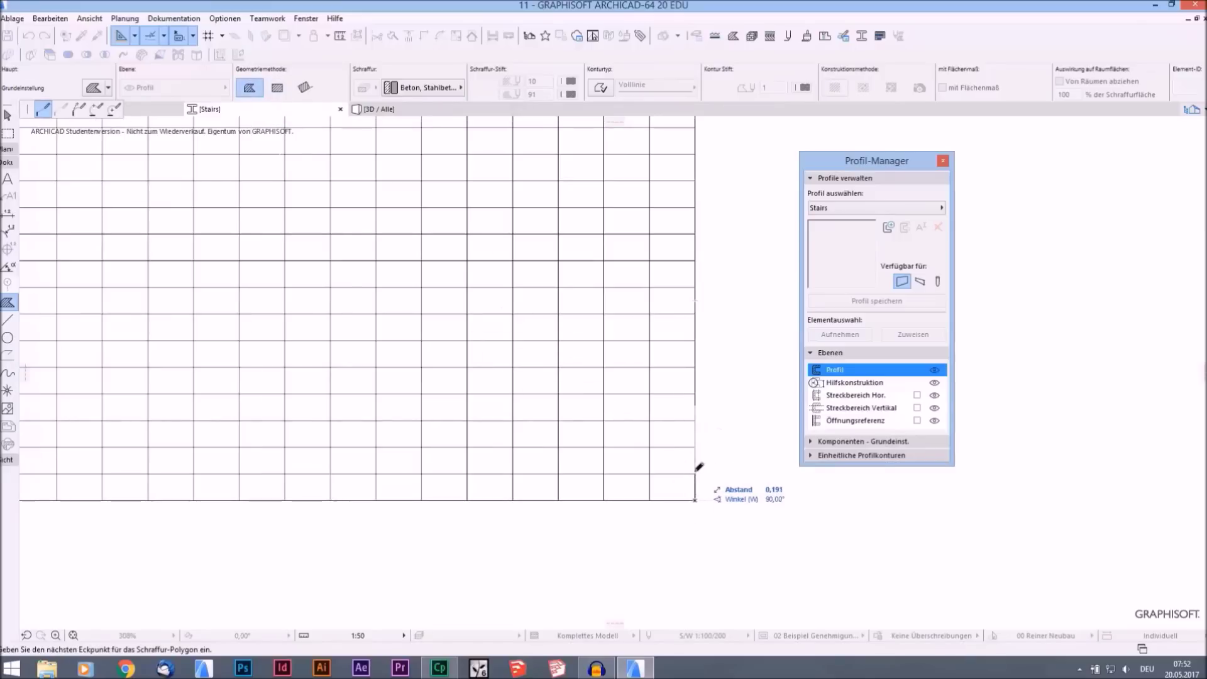
- Trace the step corners of the hatch outline up the grid from the lower right
left_click(649, 447)
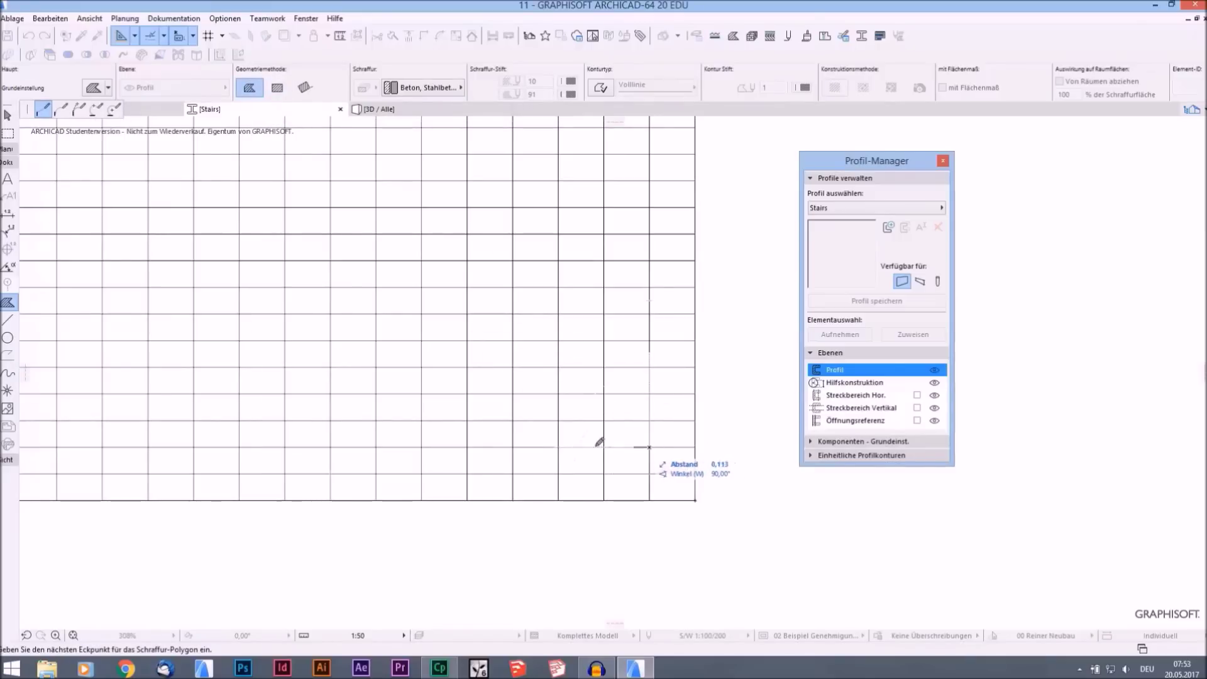
left_click(604, 446)
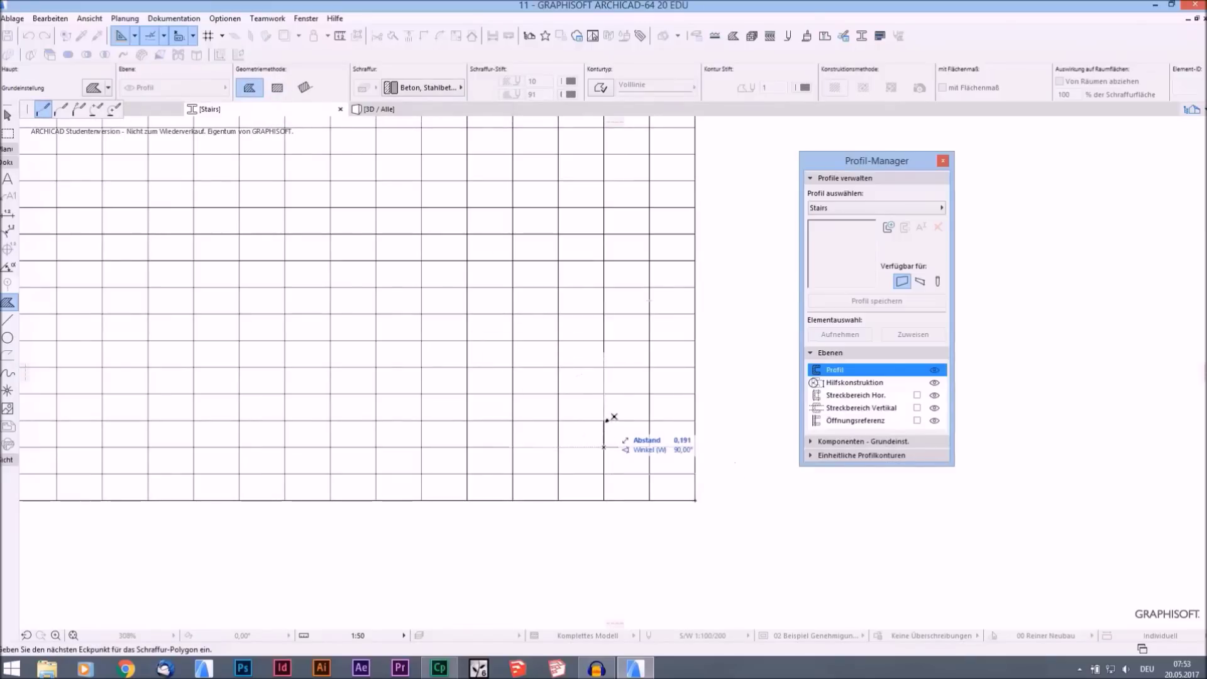
left_click(558, 420)
left_click(558, 394)
left_click(512, 393)
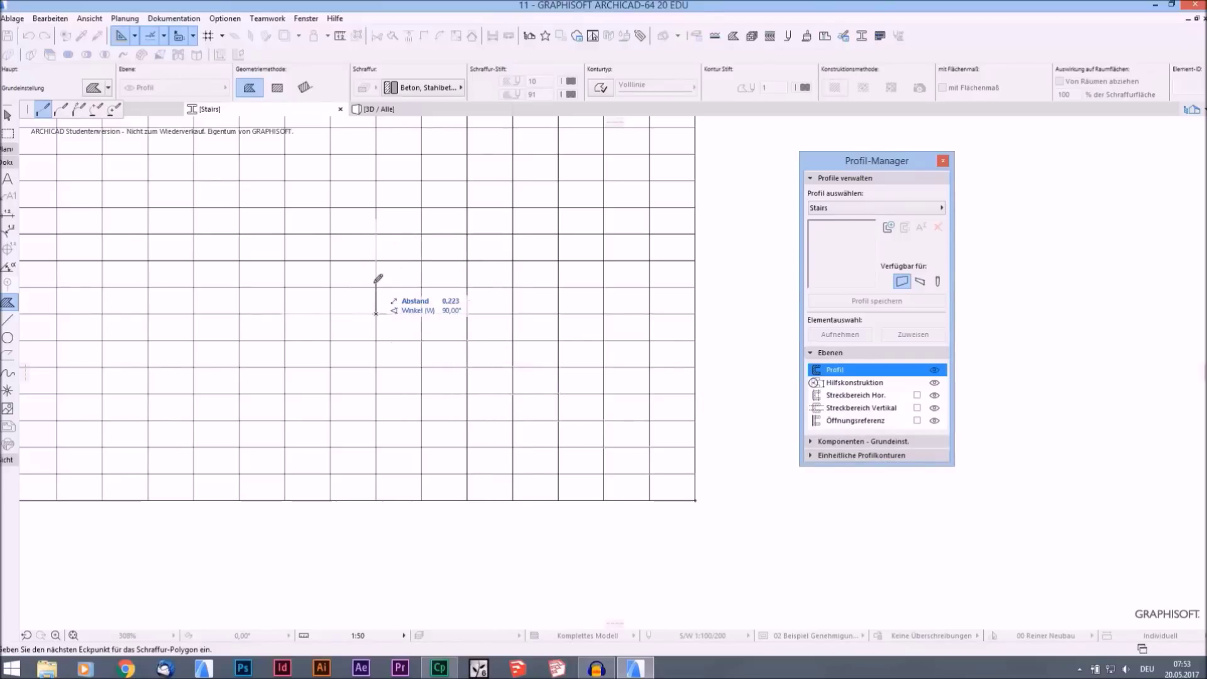
left_click(376, 286)
left_click(330, 287)
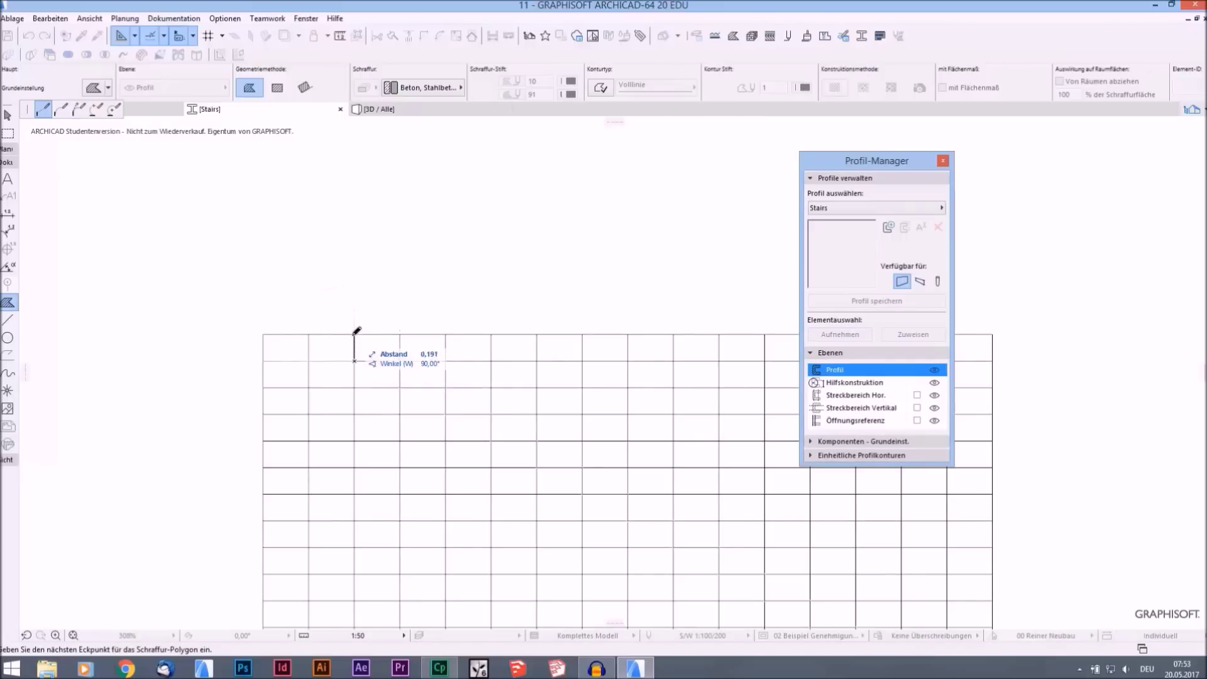
- Close the stepped fill along the grid's left and bottom edges and save it as the Stairs profile
left_click(354, 333)
left_click(264, 333)
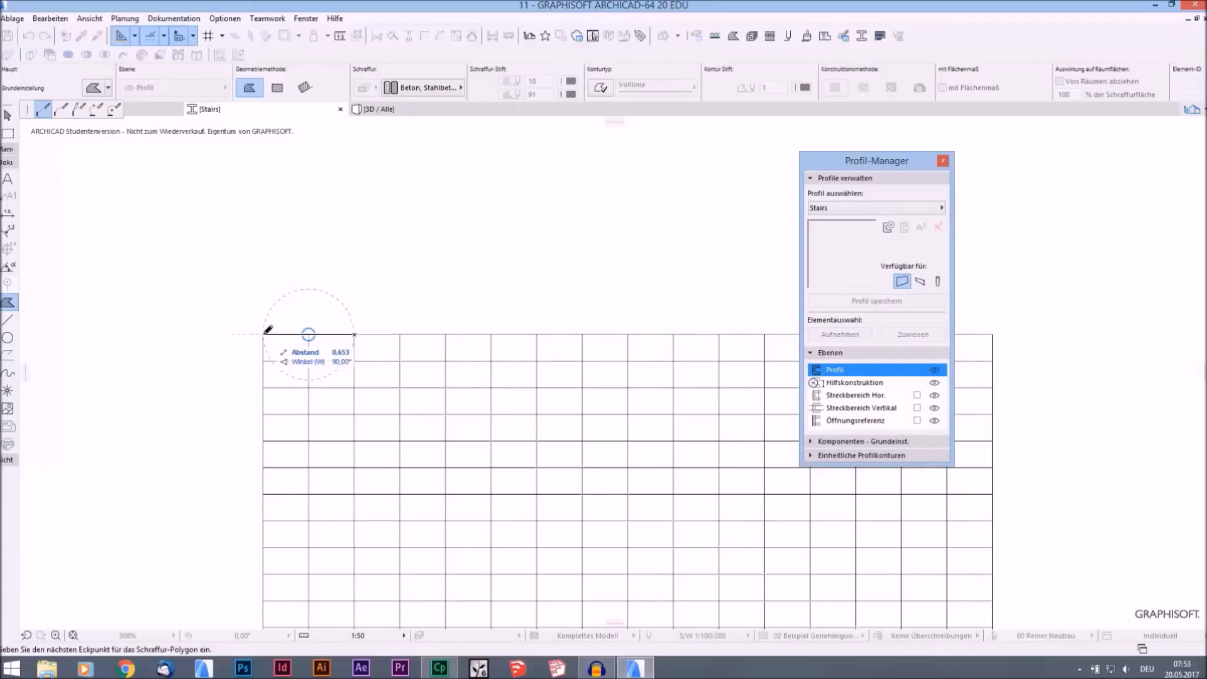
scroll(417, 398, "down", 3)
left_click(328, 475)
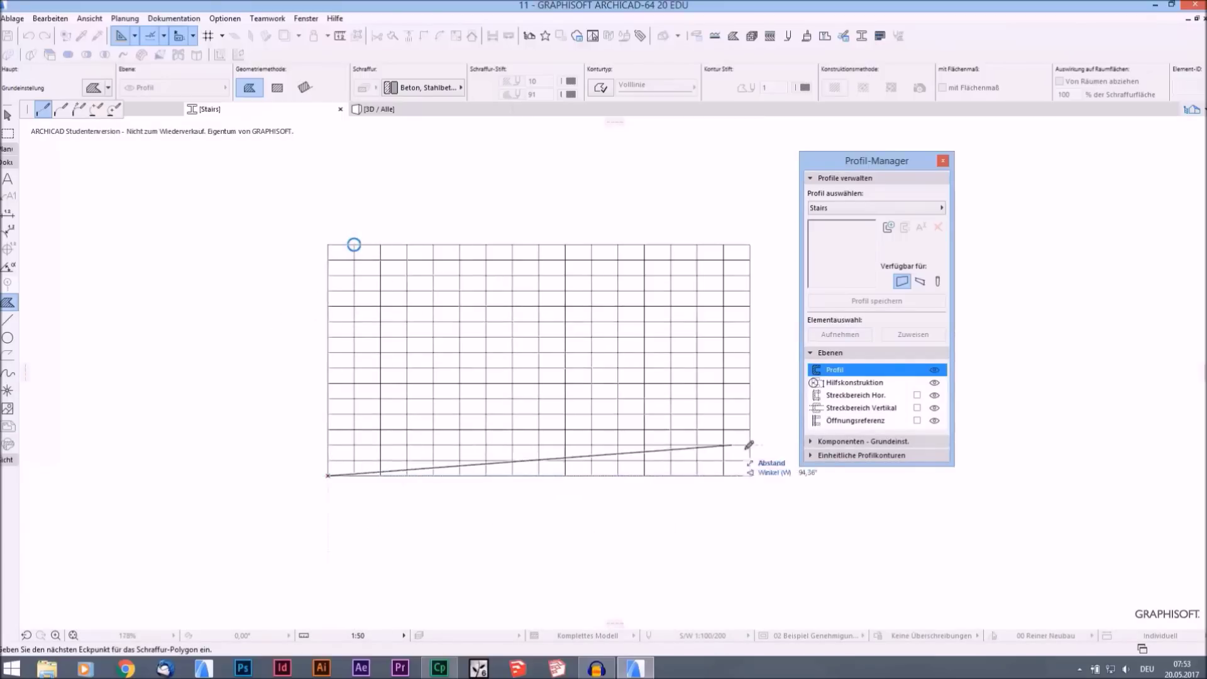
left_click(750, 475)
key("shift")
middle_click_drag(496, 411, 475, 405)
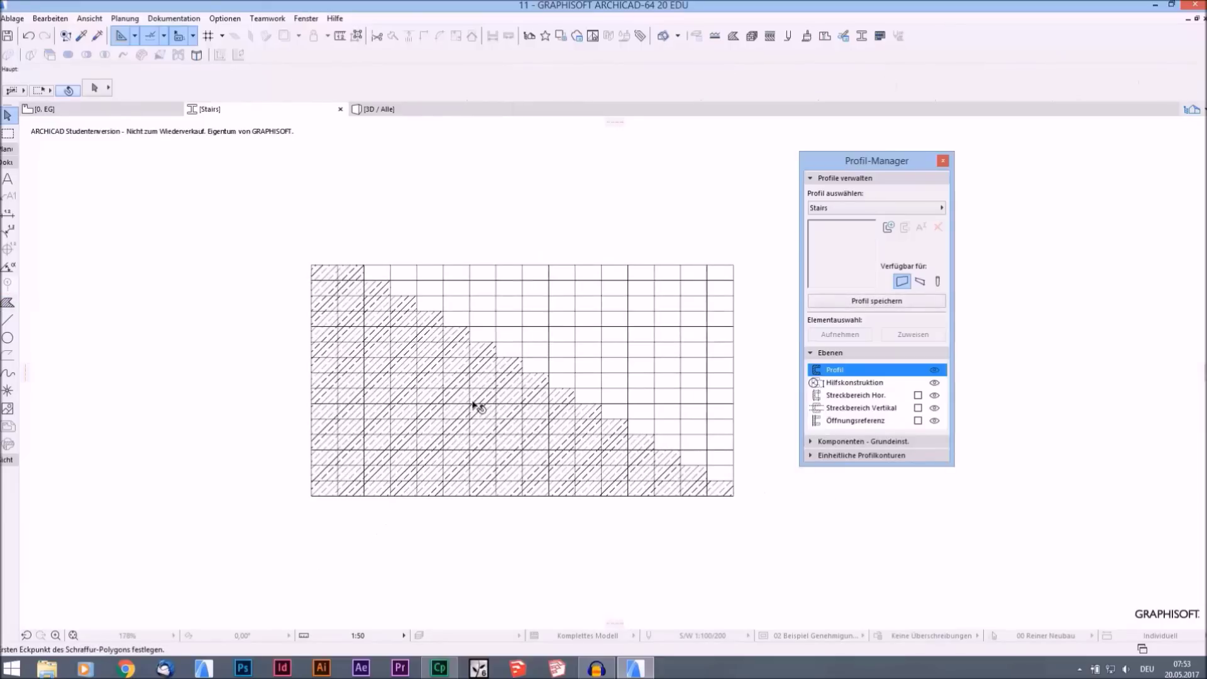
left_click(877, 301)
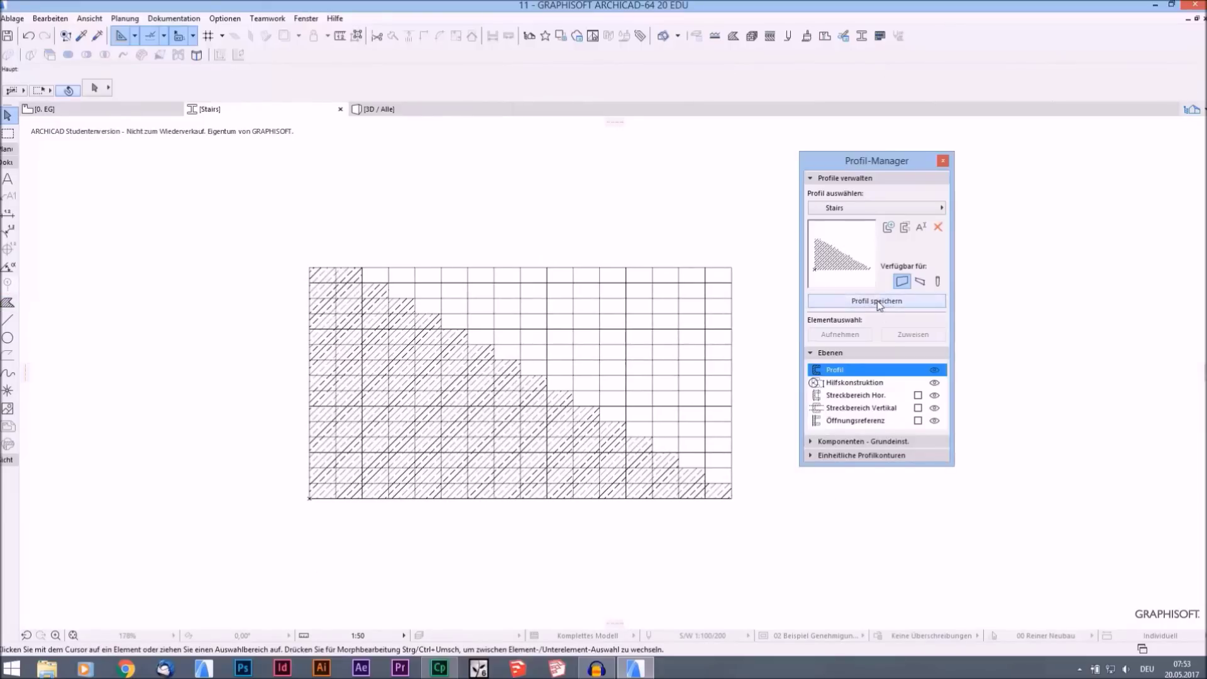
- Return to the floor plan and set the Wall tool's structure to the Stairs profile
left_click(942, 161)
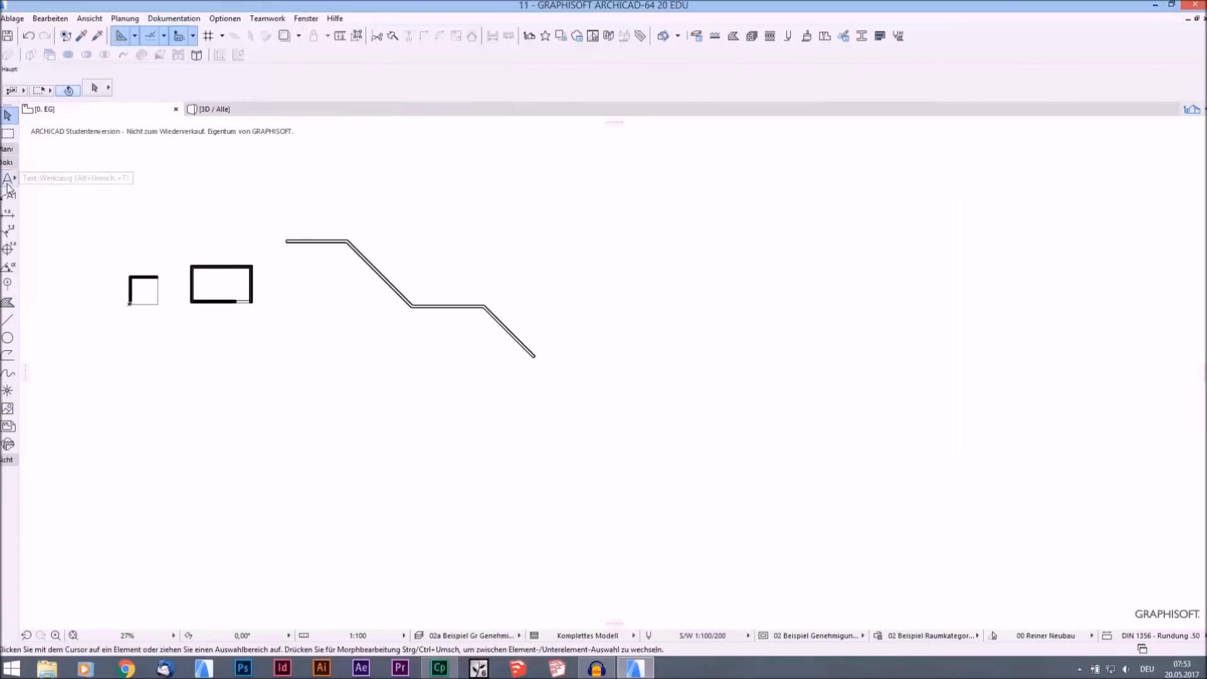
left_click(9, 162)
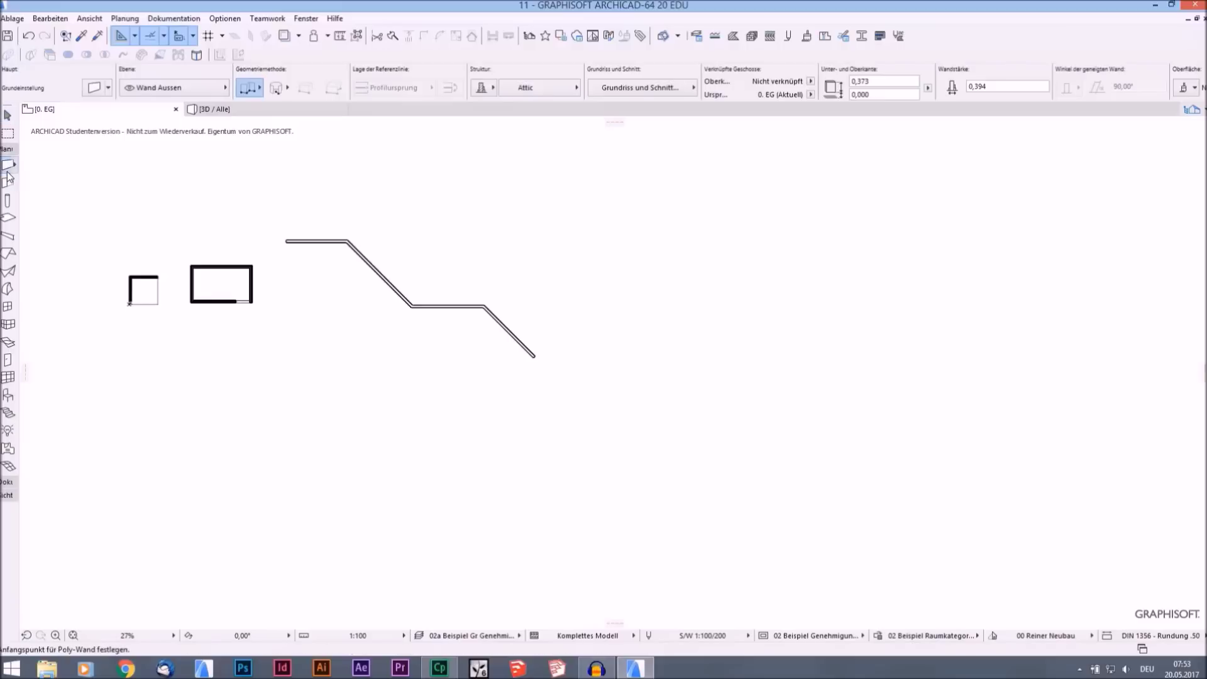
left_click(526, 87)
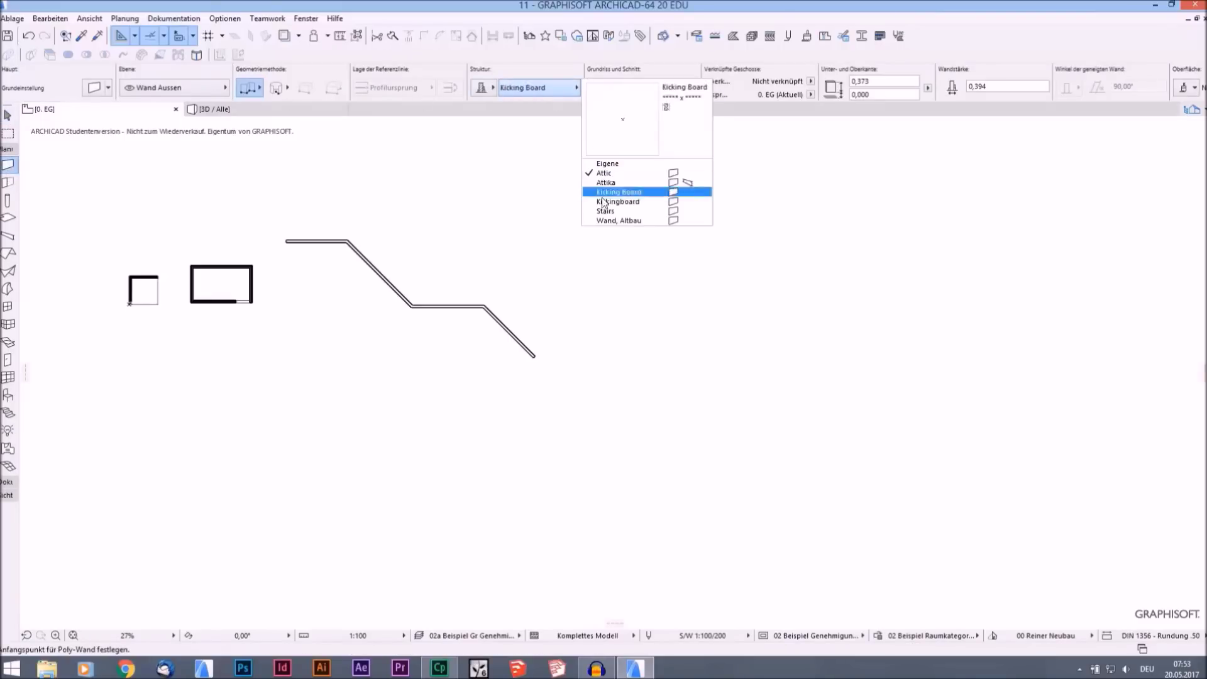
left_click(616, 212)
scroll(350, 240, "up", 8)
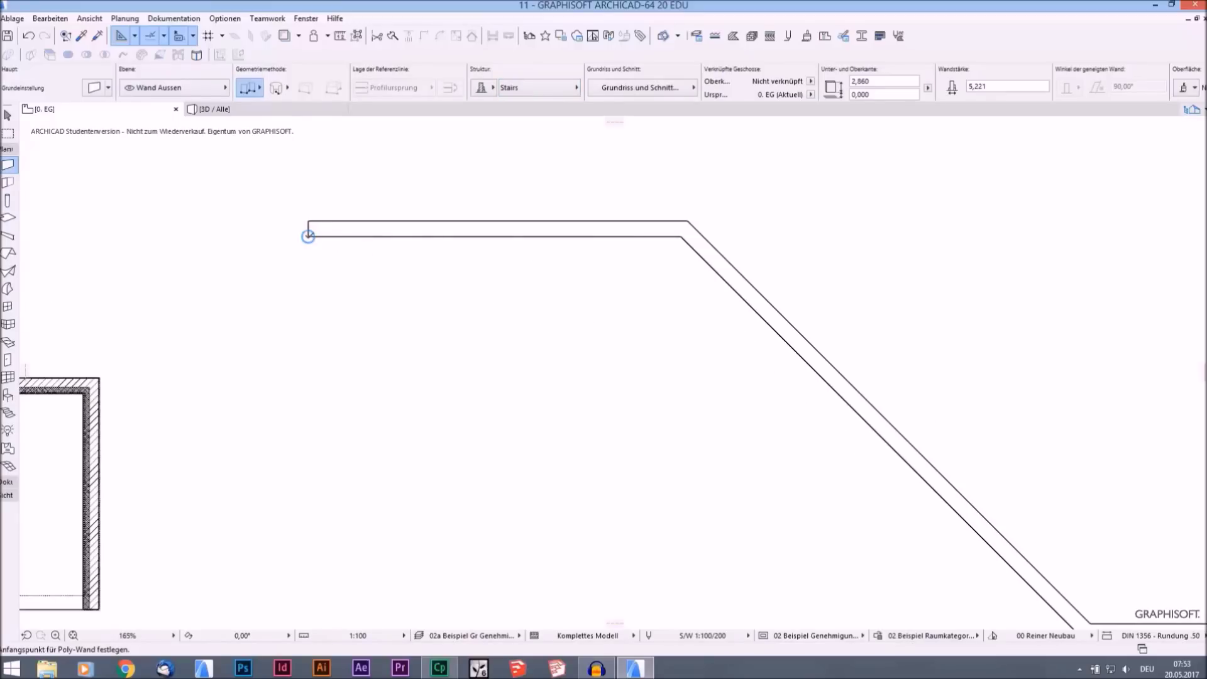
- Draw the Stairs poly-wall along the zigzag outline, finishing at the last diagonal's lower end
left_click(308, 237)
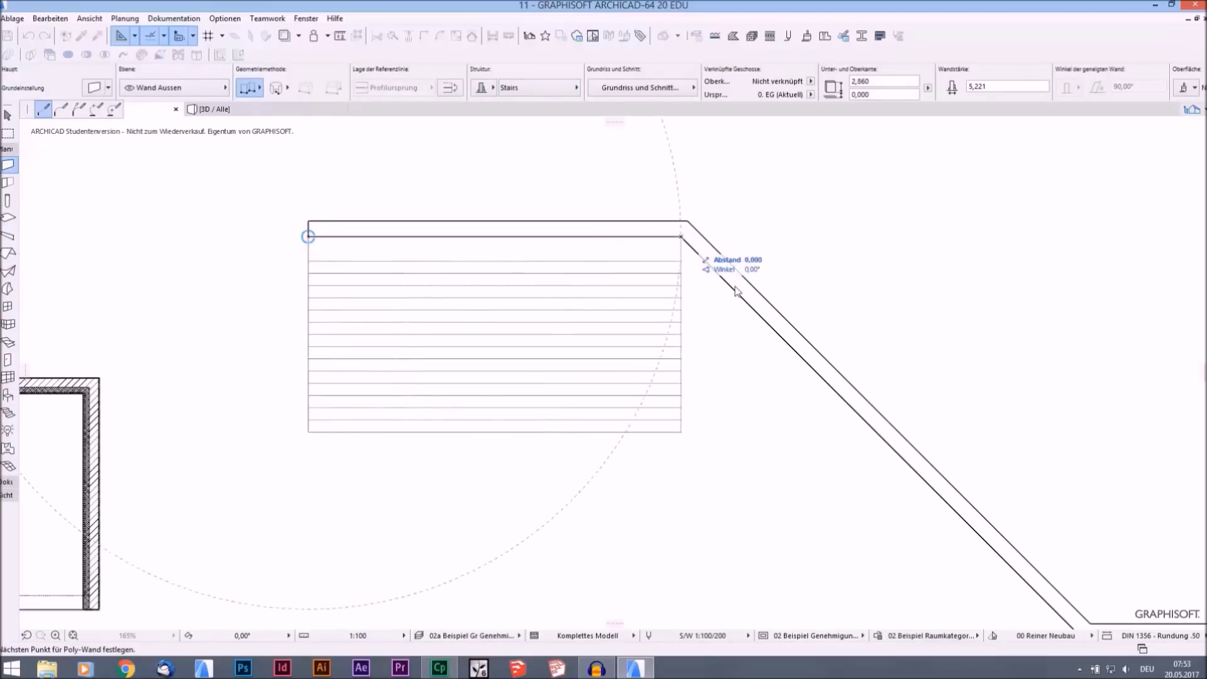
scroll(803, 385, "down", 1)
middle_click_drag(803, 385, 607, 209)
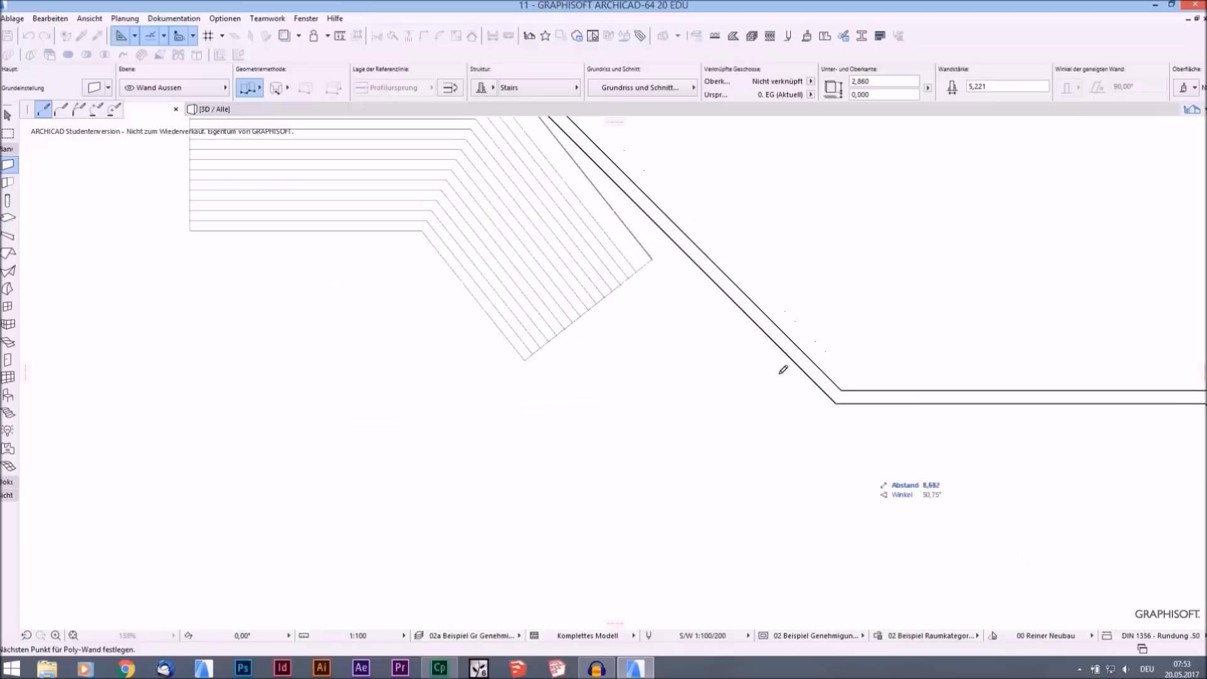
left_click(838, 399)
middle_click_drag(932, 426, 367, 408)
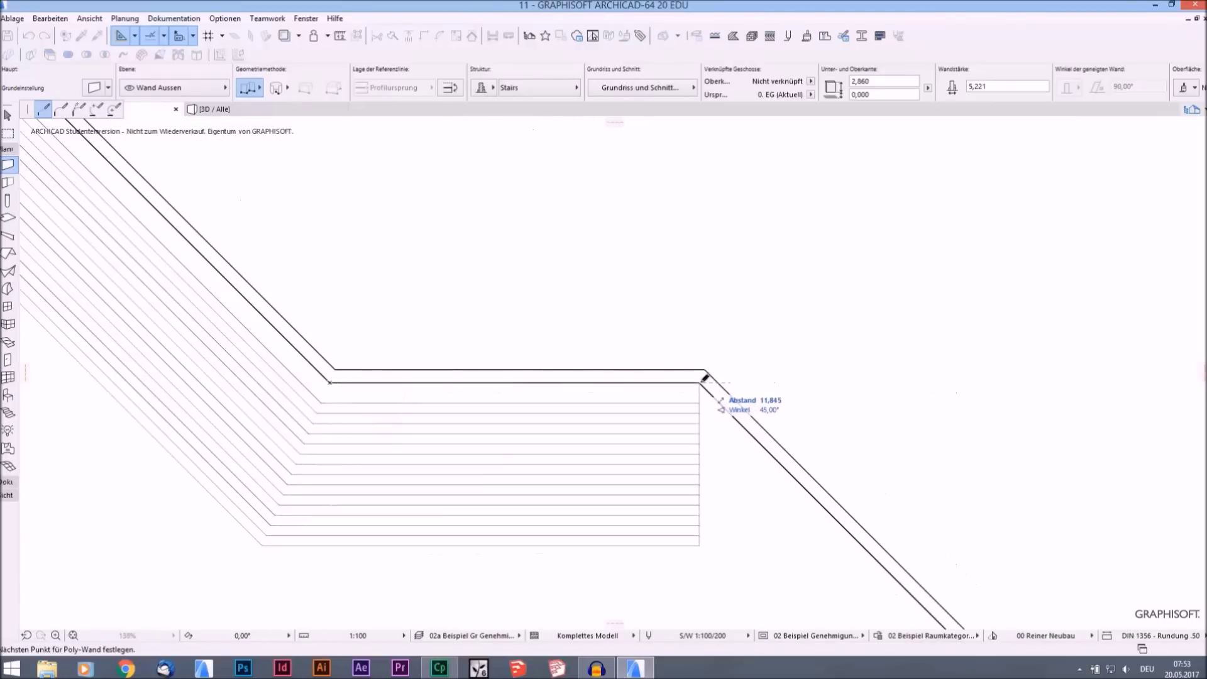
left_click(704, 378)
middle_click_drag(846, 499, 670, 277)
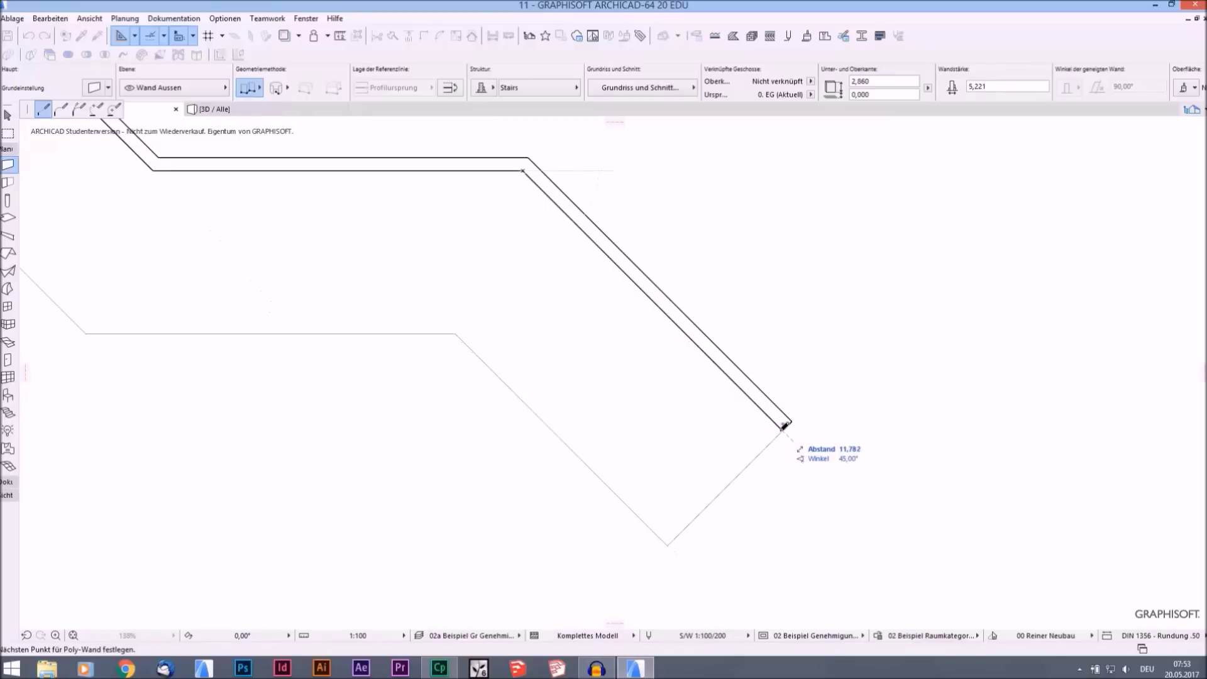
double_click(783, 426)
scroll(669, 464, "down", 3)
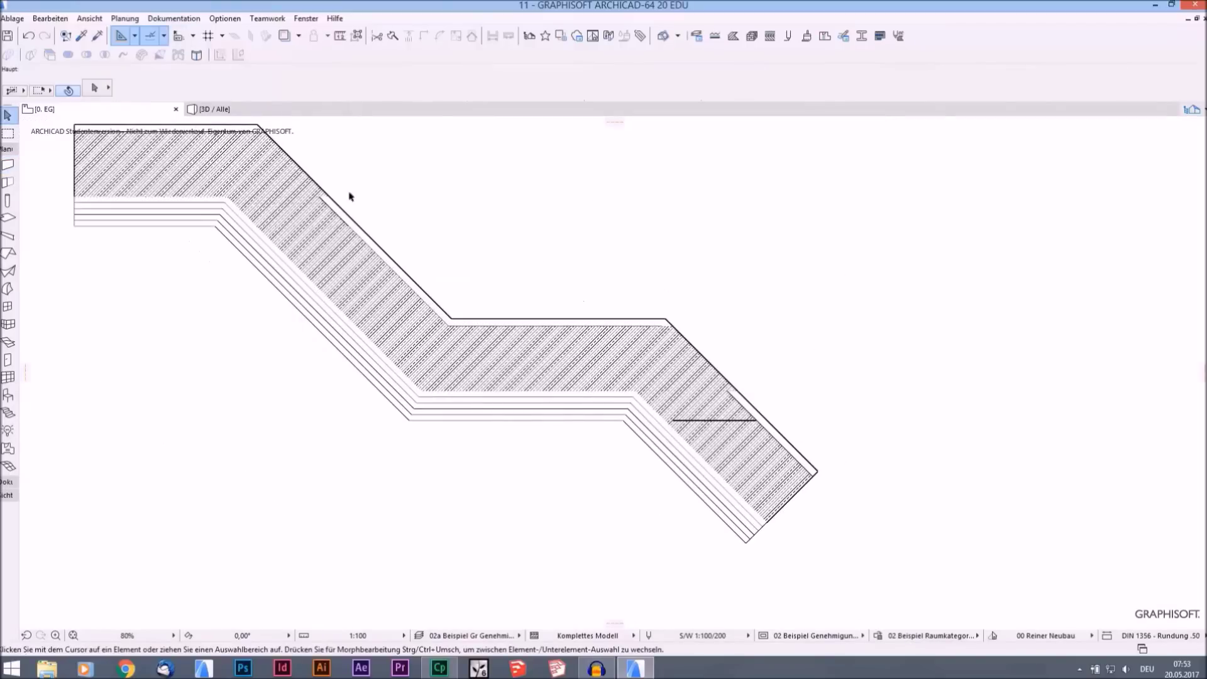
- In the 3D view, select the lower, middle and upper stepped stair walls
left_click(267, 110)
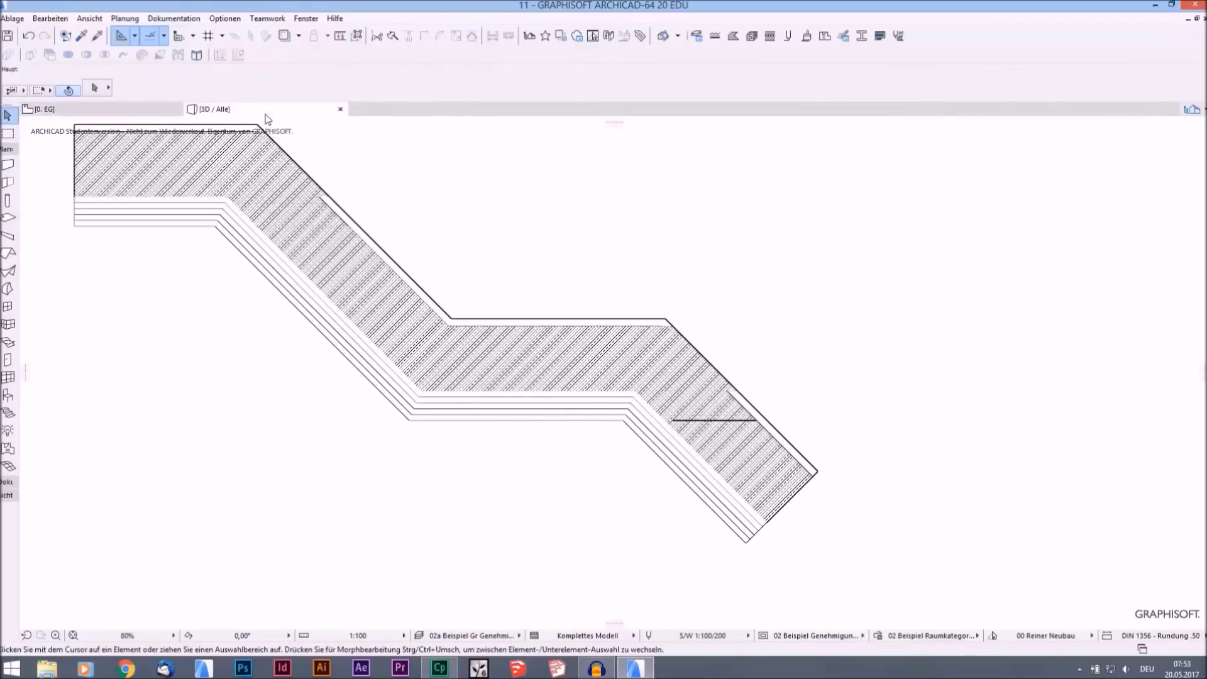
middle_click_drag(488, 318, 295, 434, "shift")
left_click(277, 437)
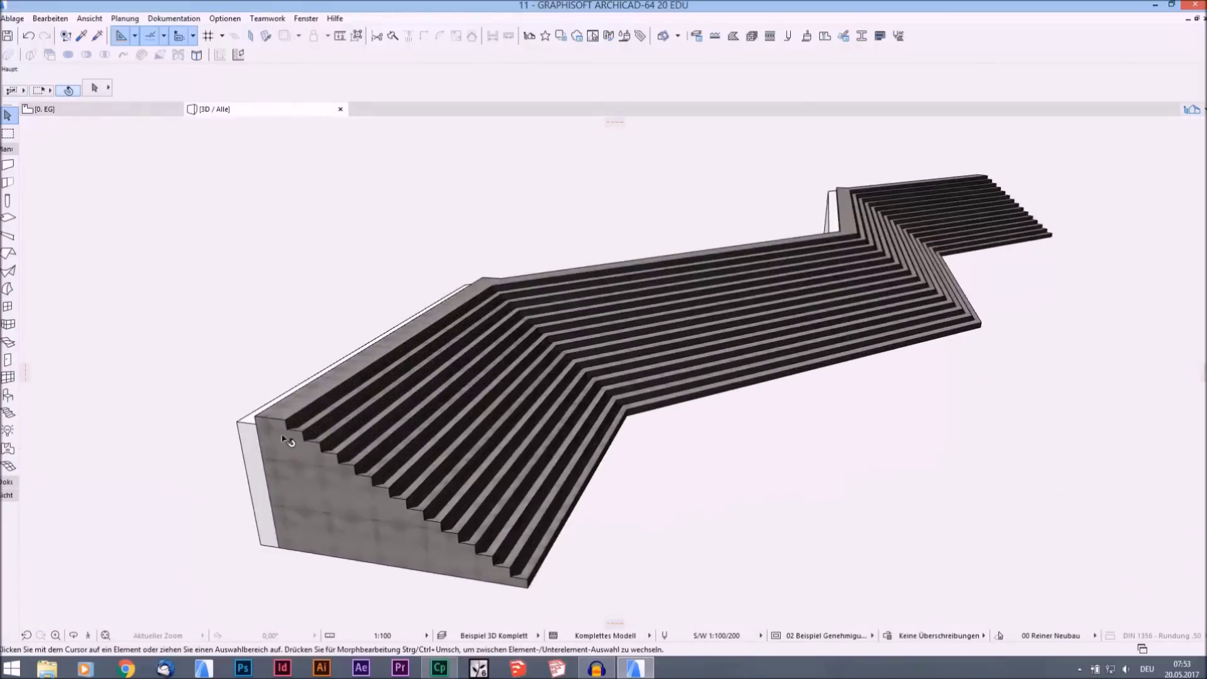
left_click(701, 313, "shift")
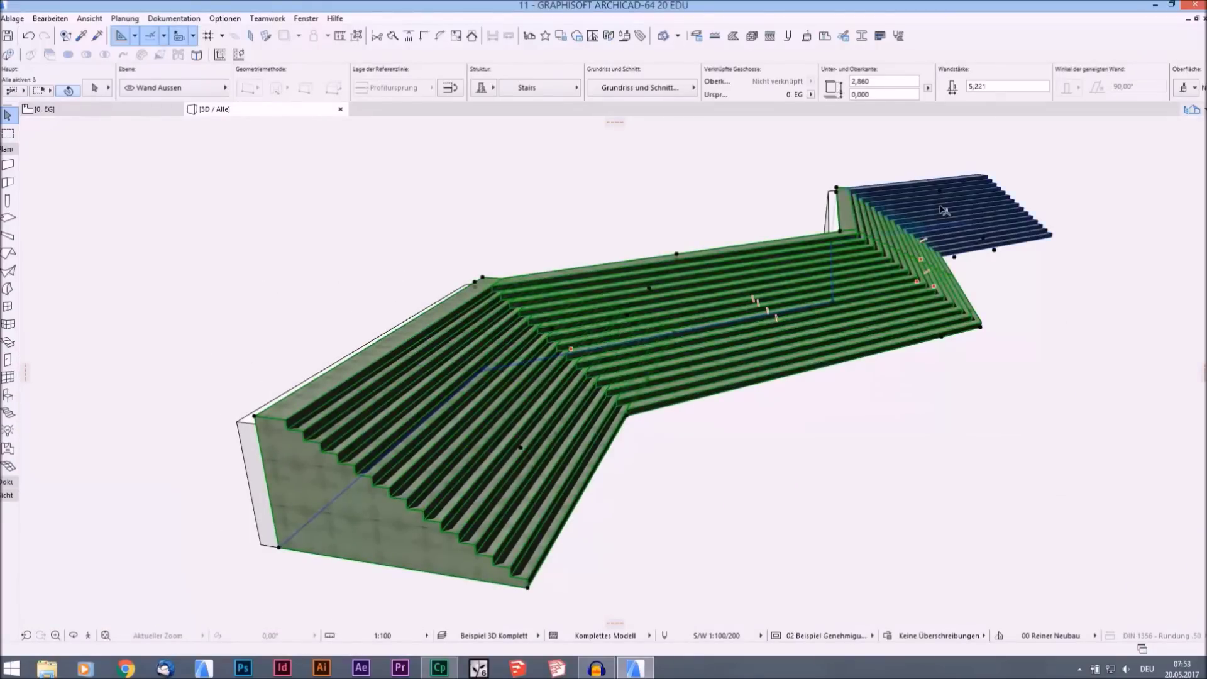
left_click(878, 228, "shift")
- Move the stair walls down 2,860 from top corner to bottom corner, then inspect the site
key("ctrl+d")
left_click(253, 419)
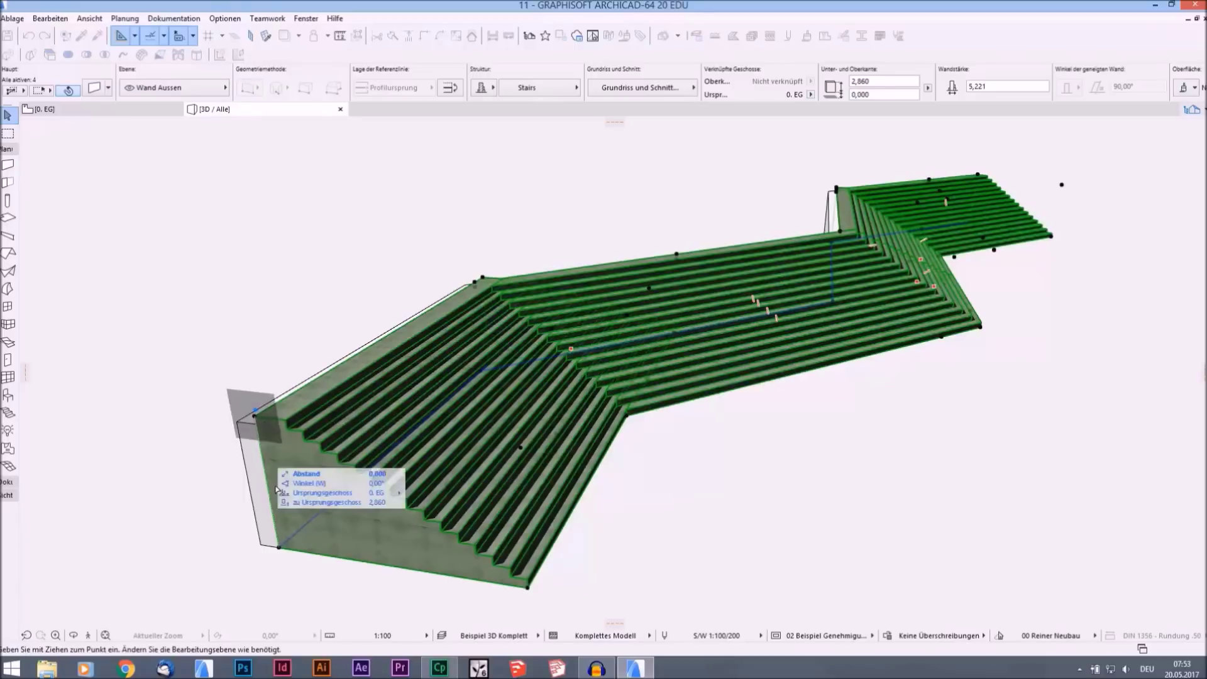
left_click(280, 548)
key("Escape")
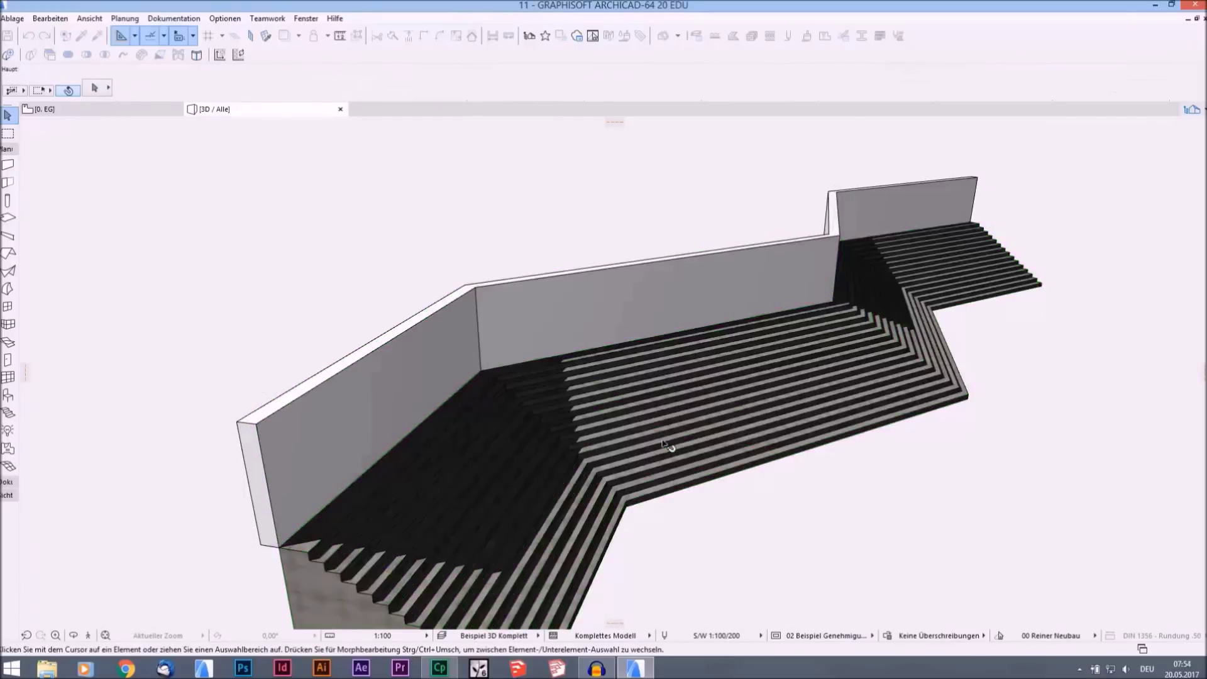
middle_click_drag(282, 549, 392, 407, "shift")
middle_click_drag(834, 417, 573, 378, "shift")
middle_click_drag(464, 390, 582, 452, "shift")
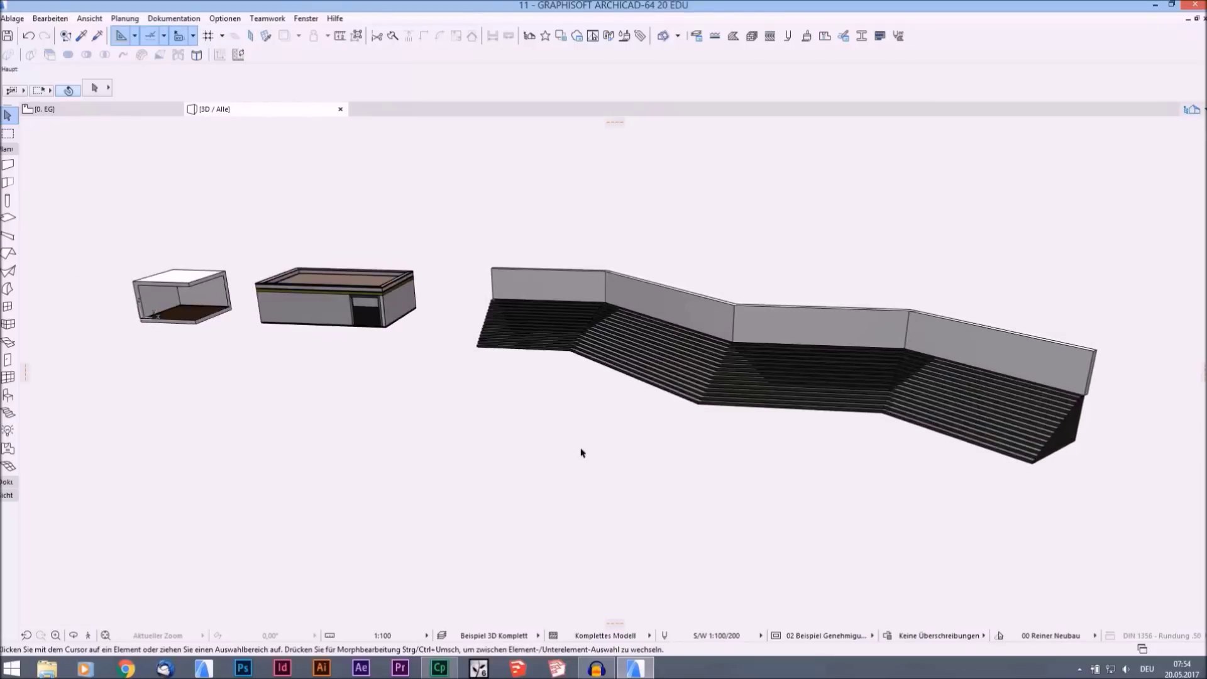